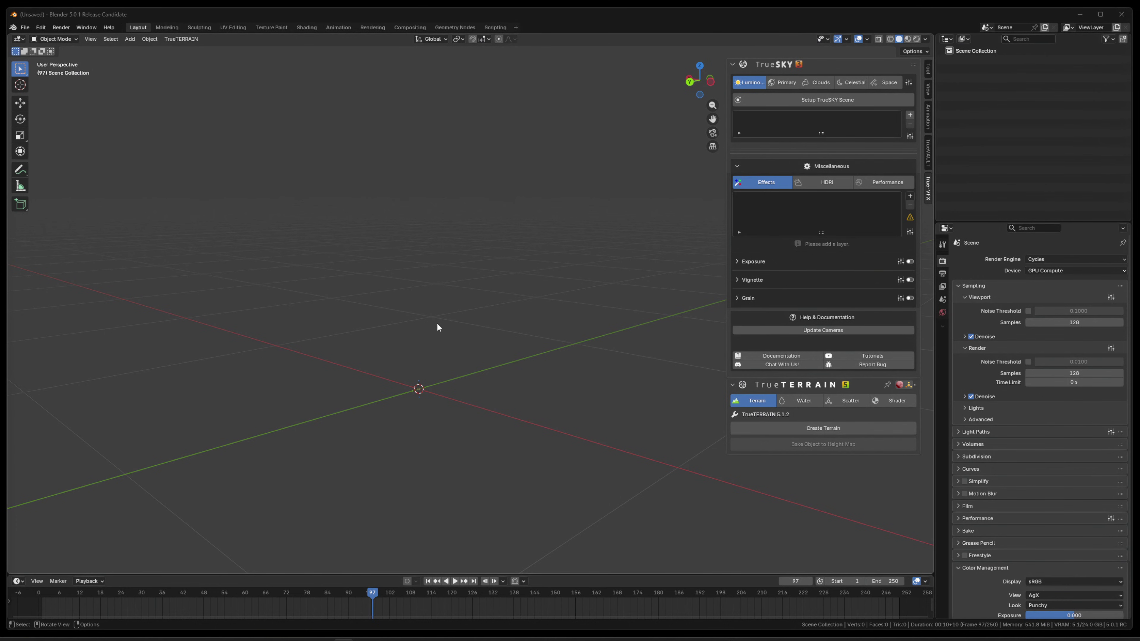
# Step: Add a camera at the world origin, clear its rotation and rotate it 90° around the X axis
pyautogui.click(508, 12)
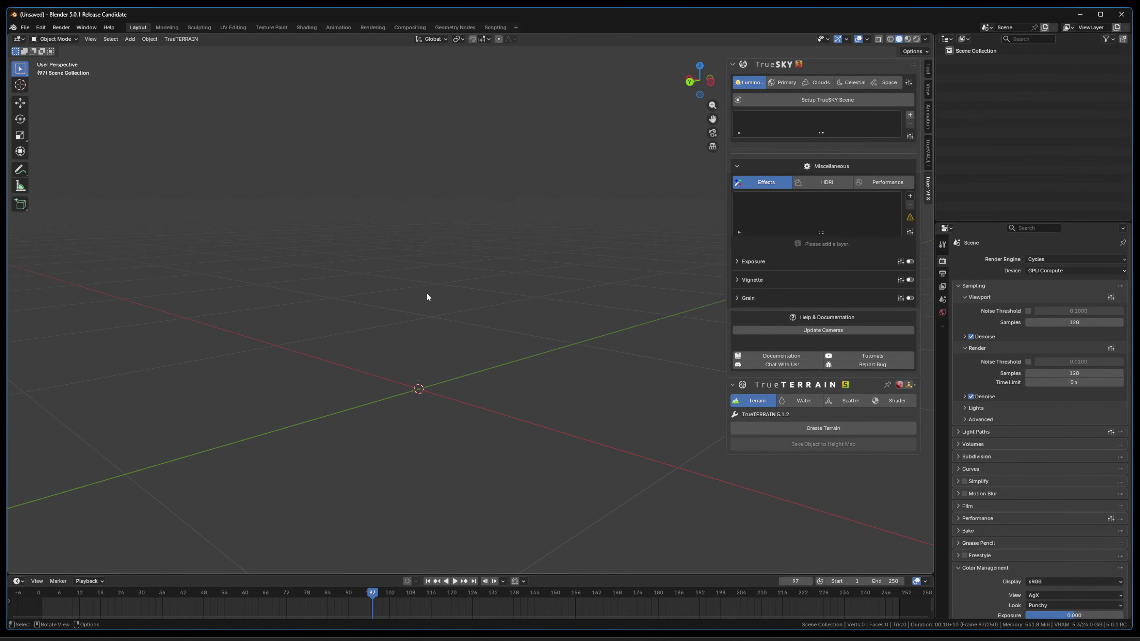
pyautogui.hotkey('shift', 'a')
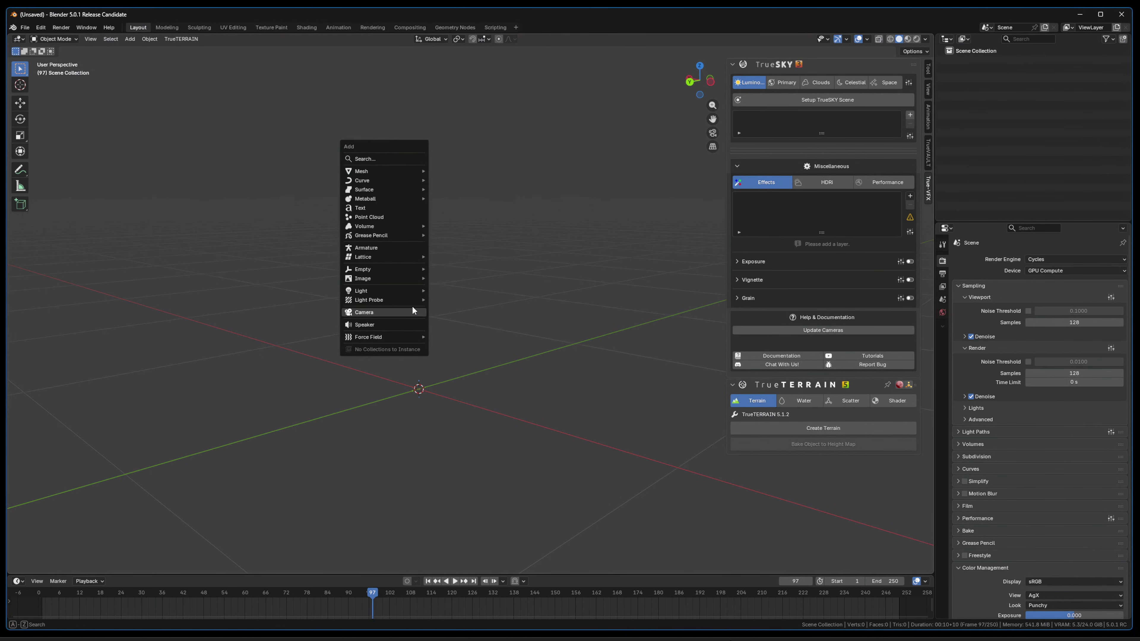
pyautogui.click(381, 308)
pyautogui.hotkey('alt', 'r')
pyautogui.write('rx')
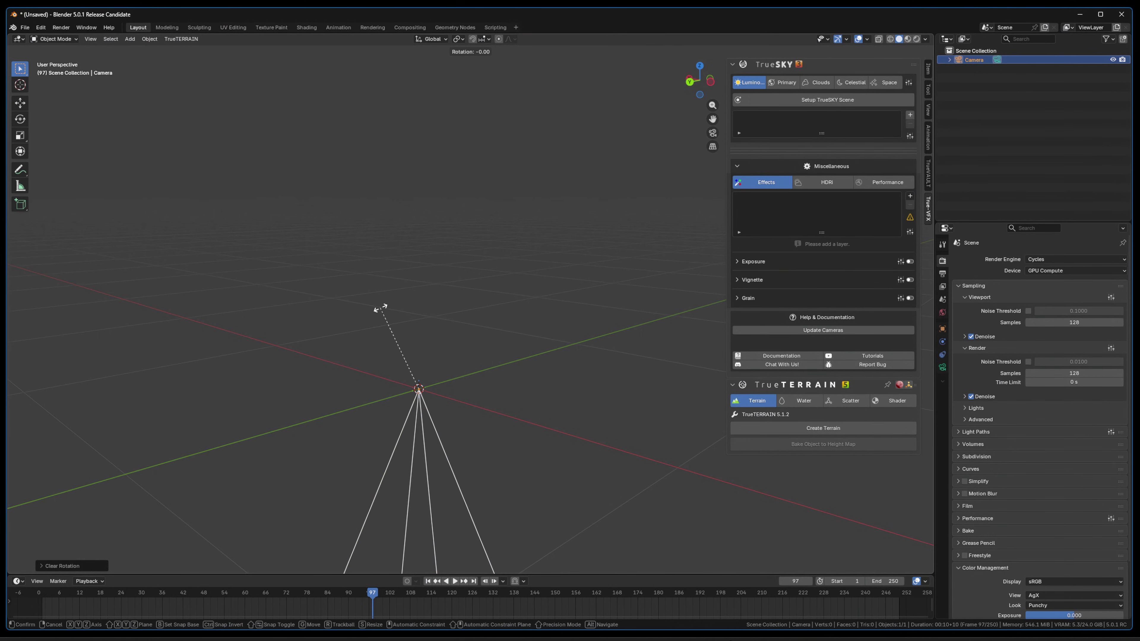
pyautogui.write('90')
pyautogui.press('Return')
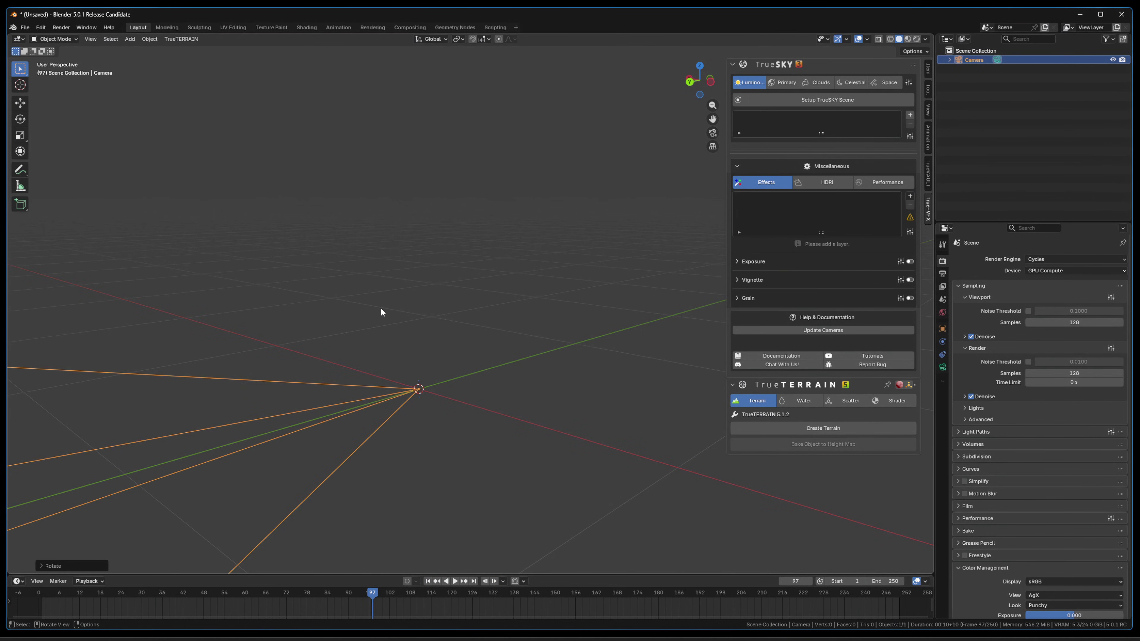
# Step: Raise the camera along the Z axis so that it sits well above the world origin
pyautogui.moveTo(381, 310)
pyautogui.mouseDown(button='middle')
pyautogui.moveTo(382, 397)
pyautogui.moveTo(489, 312)
pyautogui.moveTo(364, 316)
pyautogui.mouseUp(button='middle')
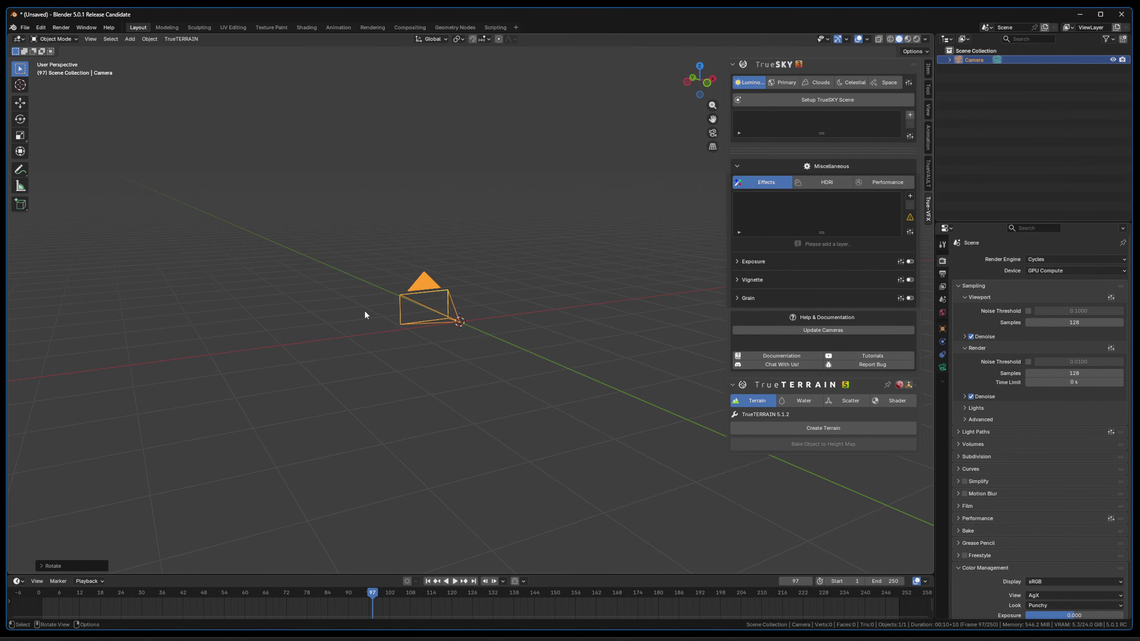
pyautogui.press('g')
pyautogui.press('z')
pyautogui.click(419, 310)
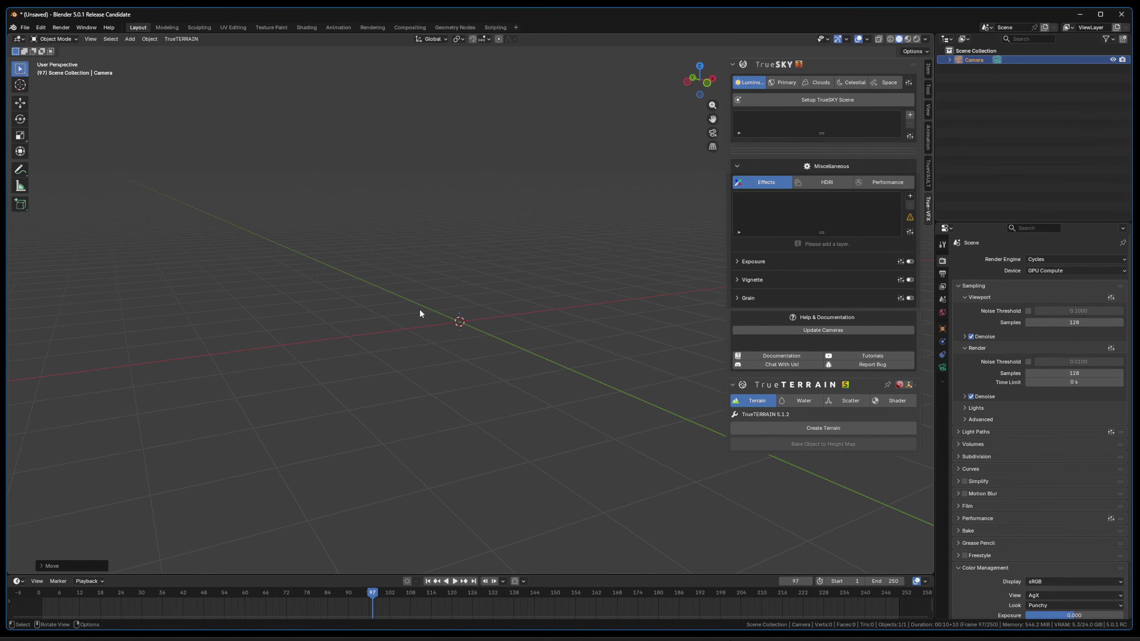
pyautogui.scroll(3, 420, 313)
pyautogui.scroll(-5, 421, 312)
pyautogui.moveTo(422, 315); pyautogui.dragTo(507, 304, button='middle')
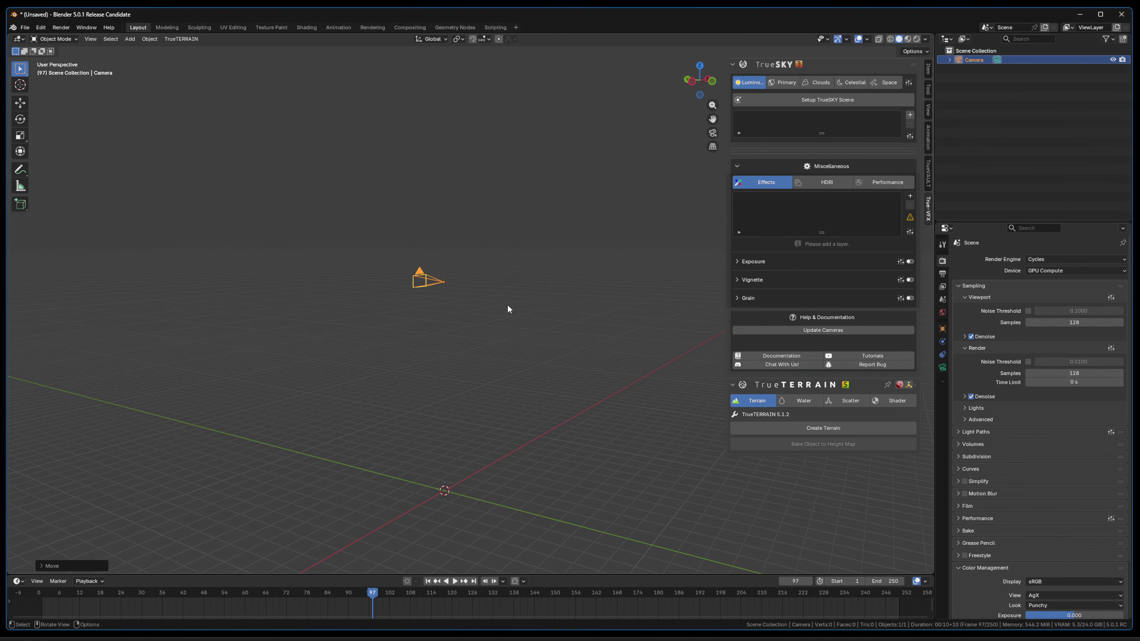
# Step: Set up a TrueSKY scene with the Earth preset and enable its Camera Render Region performance option
pyautogui.click(797, 100)
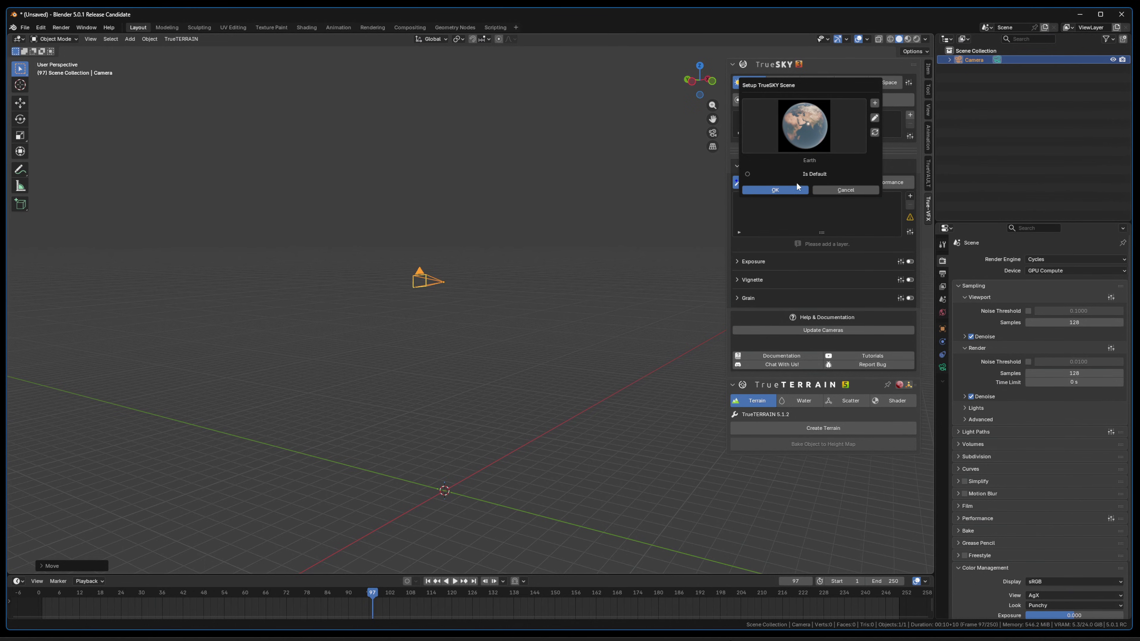
pyautogui.click(775, 190)
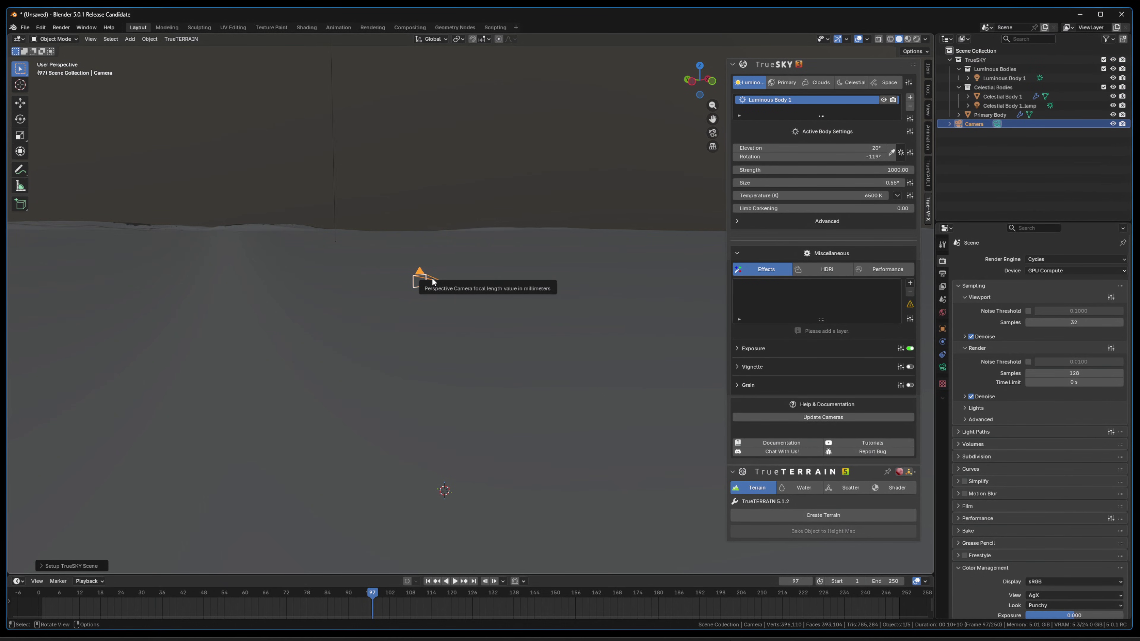
pyautogui.click(881, 270)
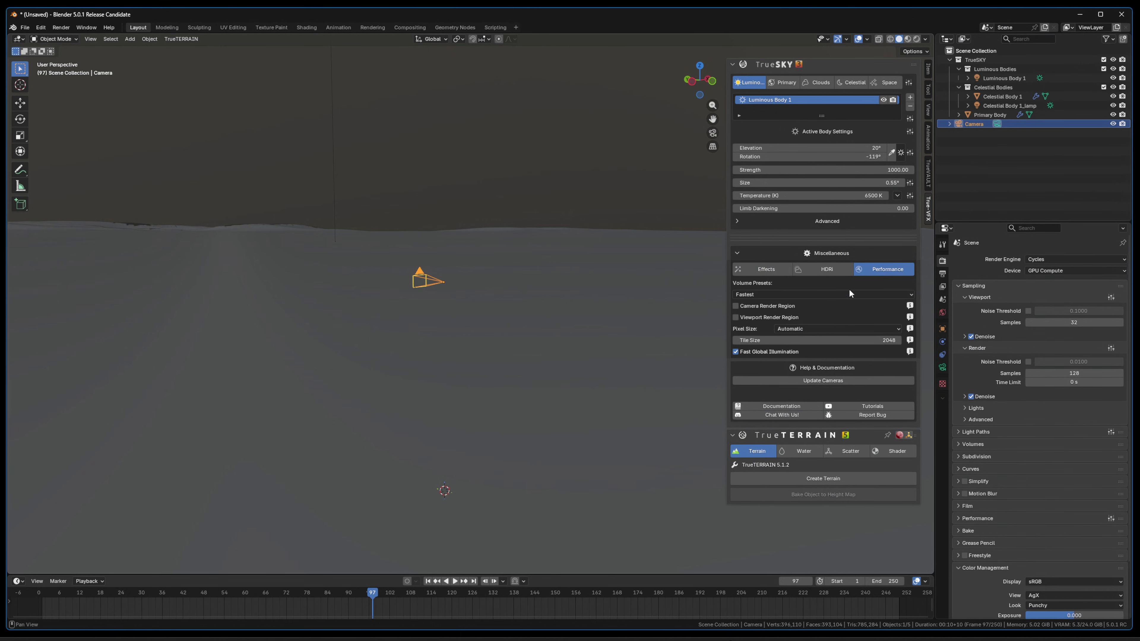
# Step: Look through the camera in rendered shading and frame the camera view clear of the sidebar
pyautogui.press('KP_0')
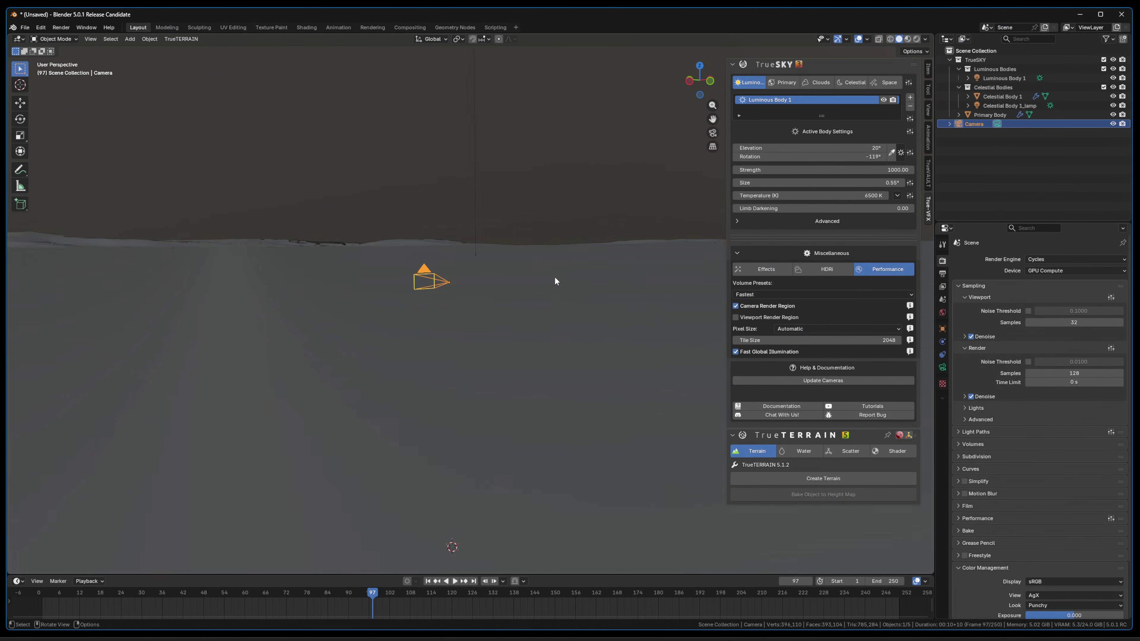
pyautogui.press('z')
pyautogui.click(559, 234)
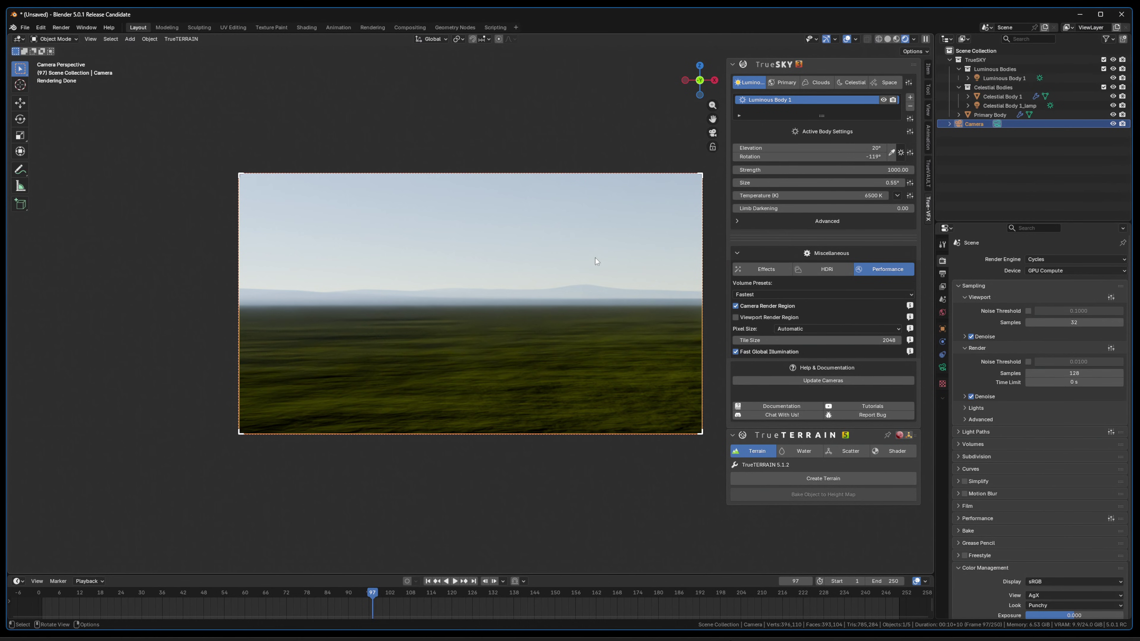
pyautogui.keyDown('shift'); pyautogui.moveTo(601, 270); pyautogui.dragTo(527, 269, button='middle'); pyautogui.keyUp('shift')
pyautogui.scroll(1, 515, 274)
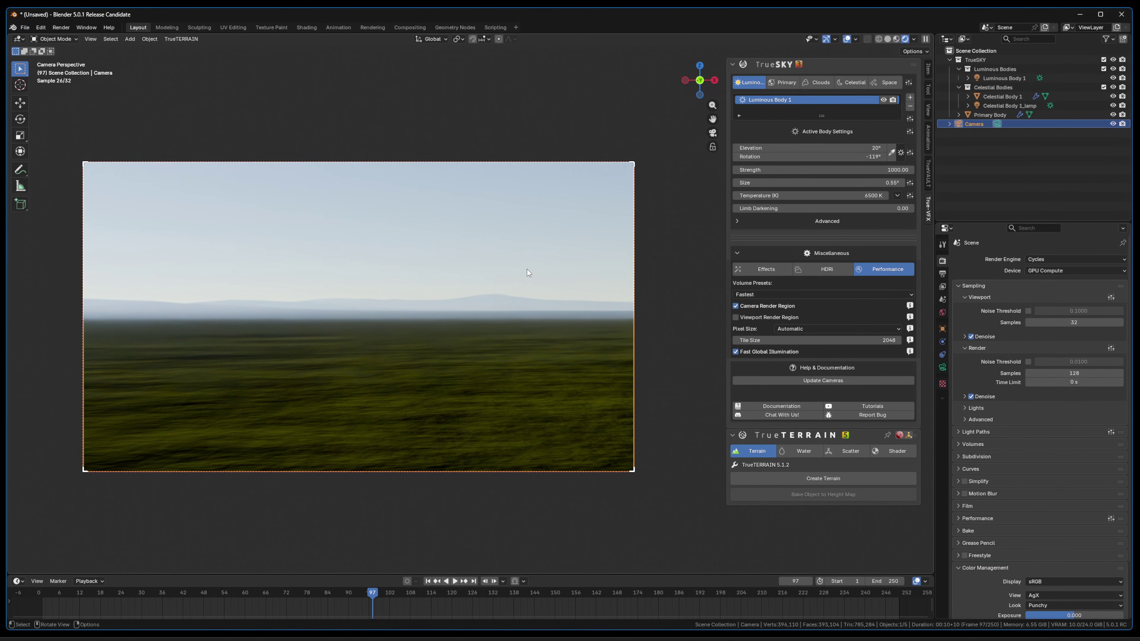
# Step: Set the viewport shading's compositor option to Always, keeping the scene in camera view
pyautogui.click(772, 269)
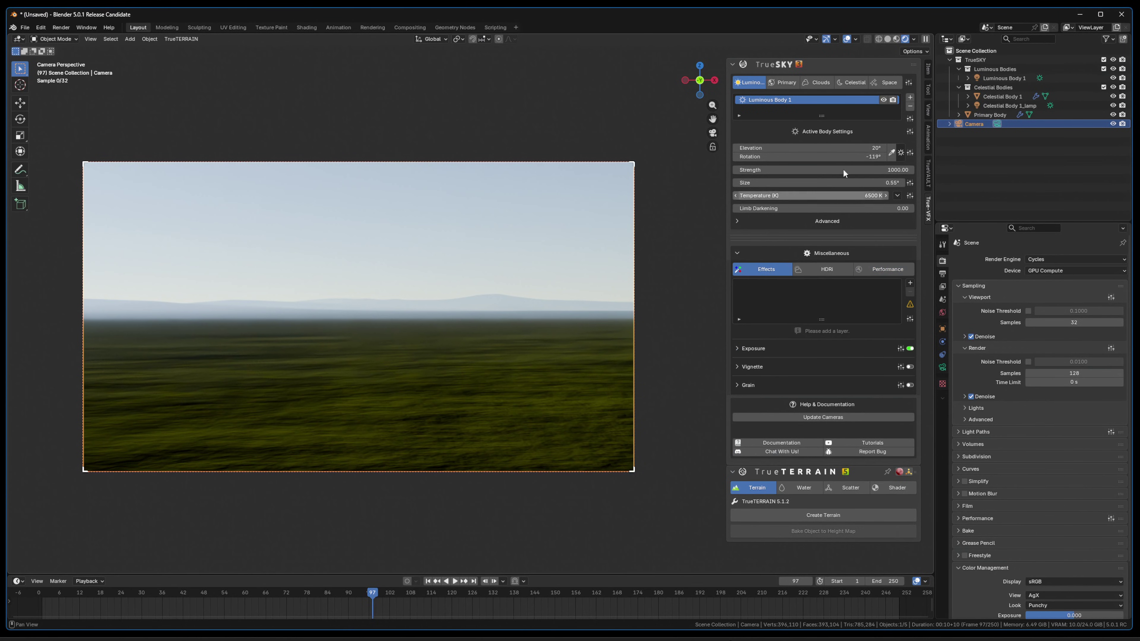
pyautogui.click(913, 39)
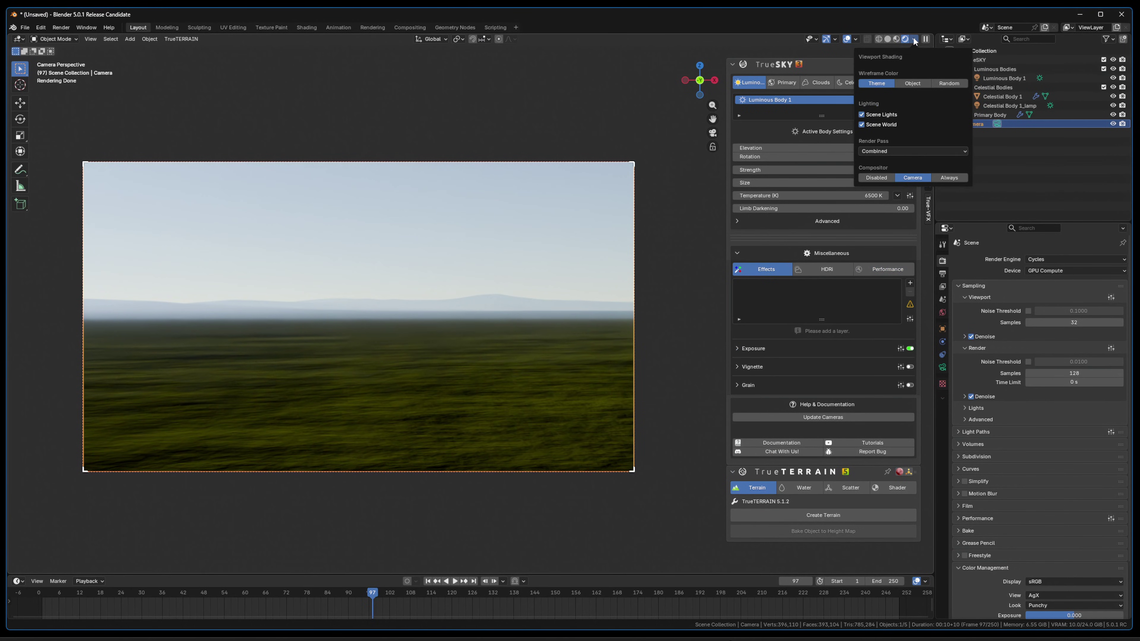
pyautogui.click(943, 178)
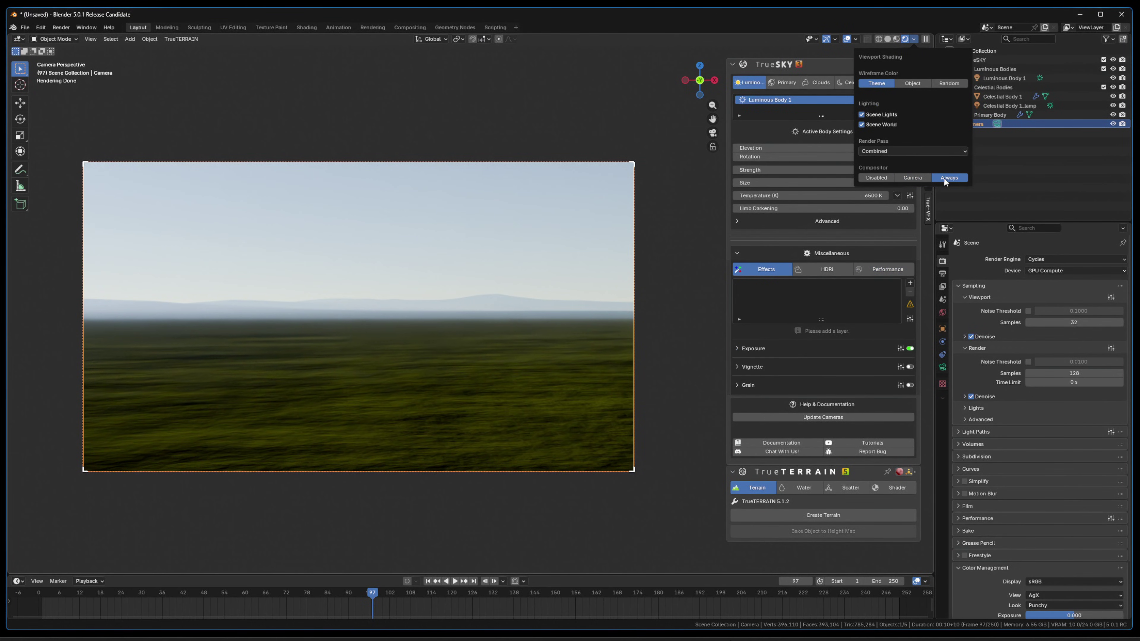
pyautogui.click(420, 305)
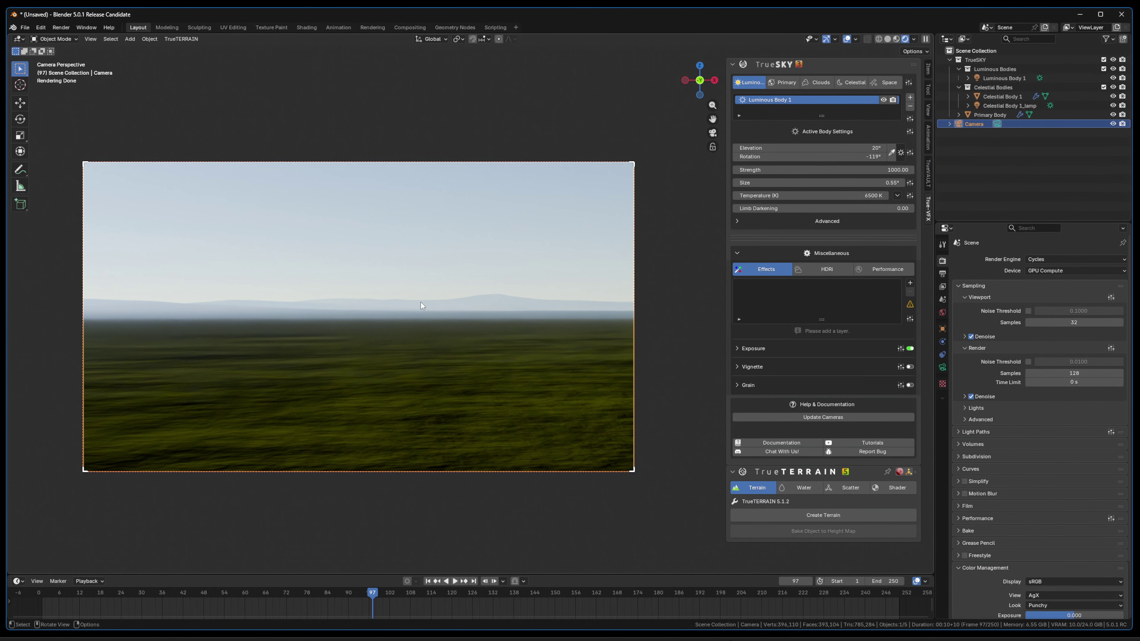
pyautogui.moveTo(420, 302); pyautogui.dragTo(479, 279, button='middle')
pyautogui.press('KP_0')
# Step: Change the camera's lens type from Perspective to Panoramic
pyautogui.click(942, 367)
pyautogui.click(1046, 288)
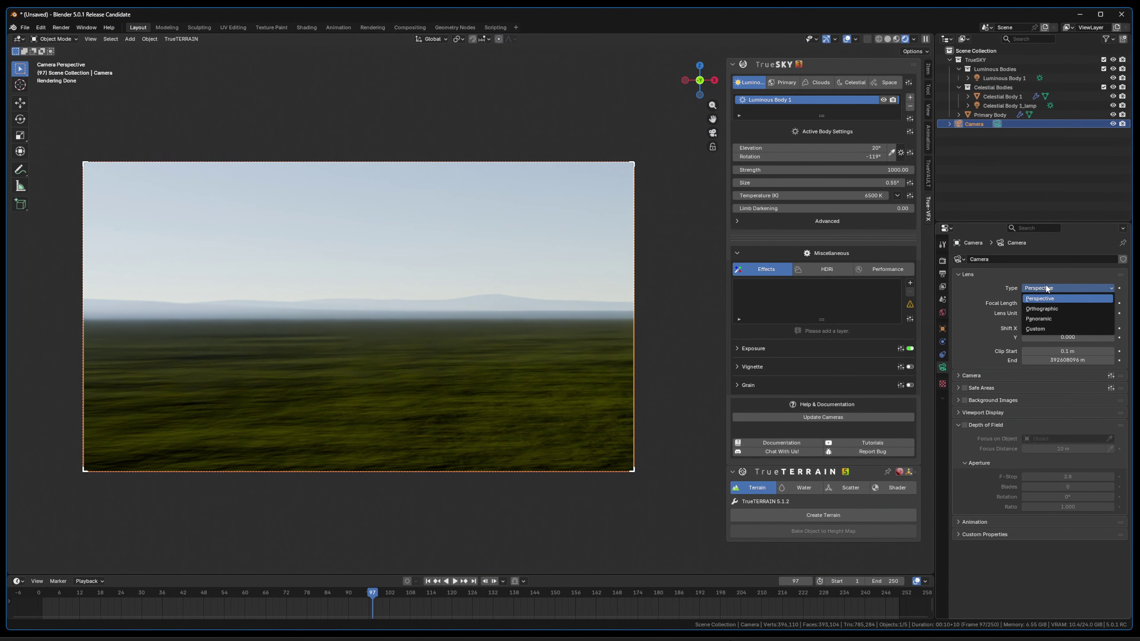
pyautogui.click(1045, 315)
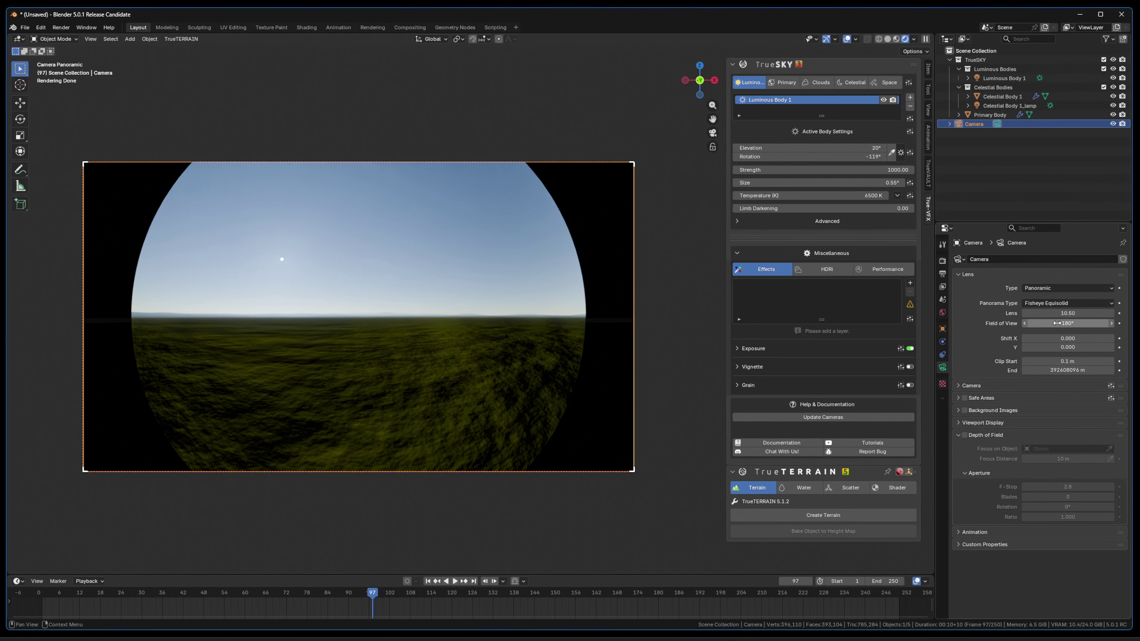
# Step: Set the panoramic camera's field of view to 235° and its lens to 13
pyautogui.click(1058, 323)
pyautogui.write('235')
pyautogui.press('Return')
pyautogui.click(1063, 312)
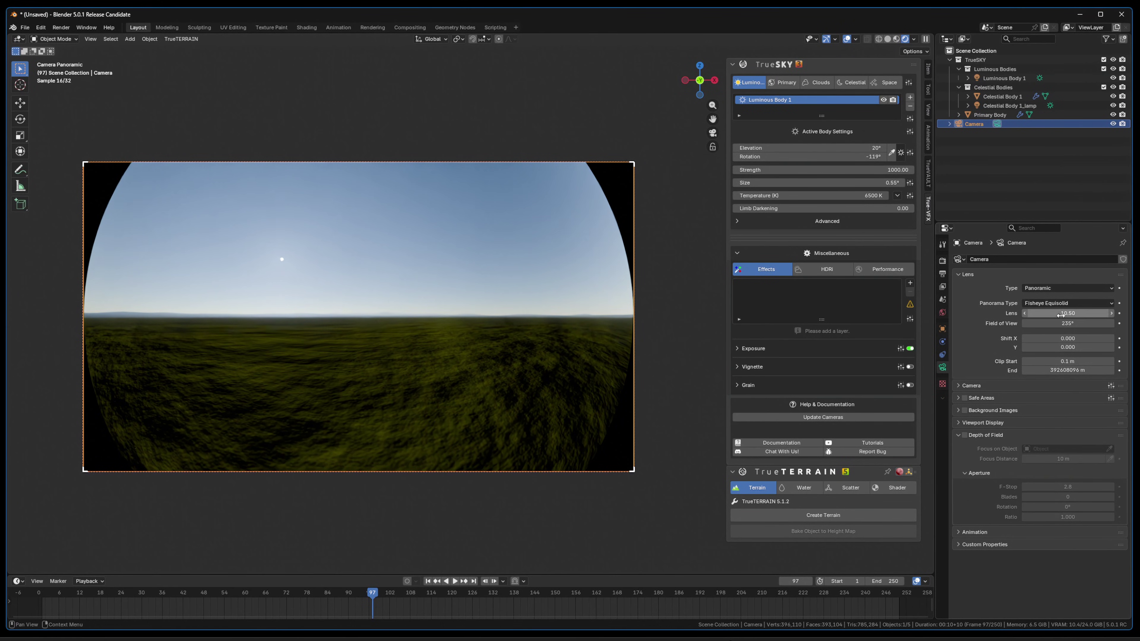
pyautogui.write('13')
pyautogui.press('Return')
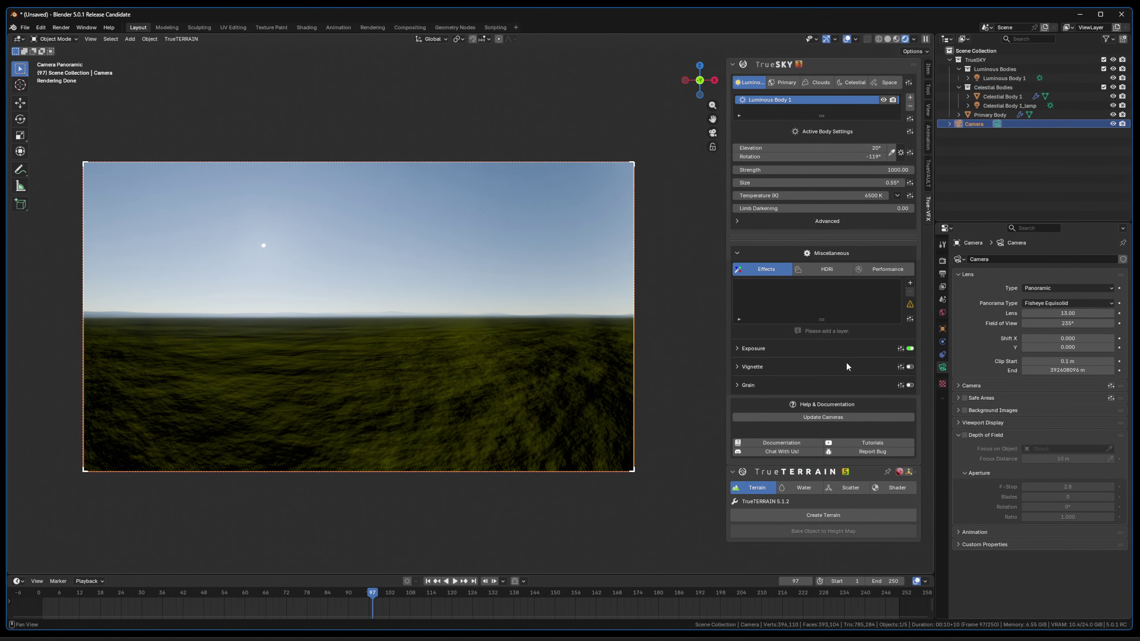
# Step: Set the TrueSKY effects exposure to -3.00 and add a cumulus cloud layer
pyautogui.click(788, 351)
pyautogui.moveTo(880, 384); pyautogui.dragTo(889, 387)
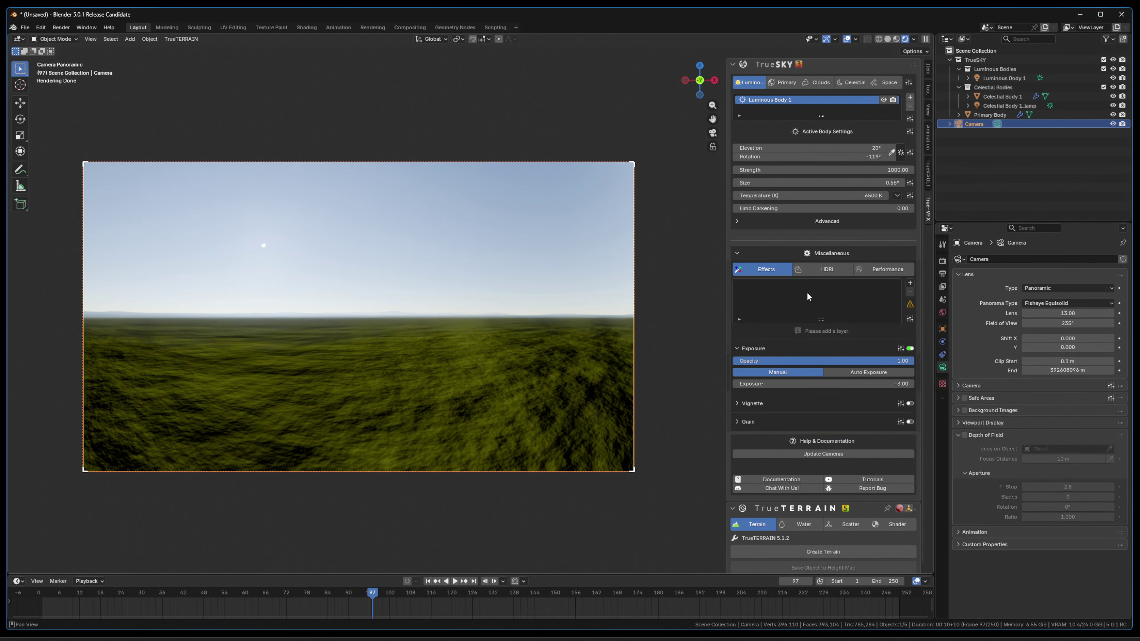
pyautogui.click(817, 82)
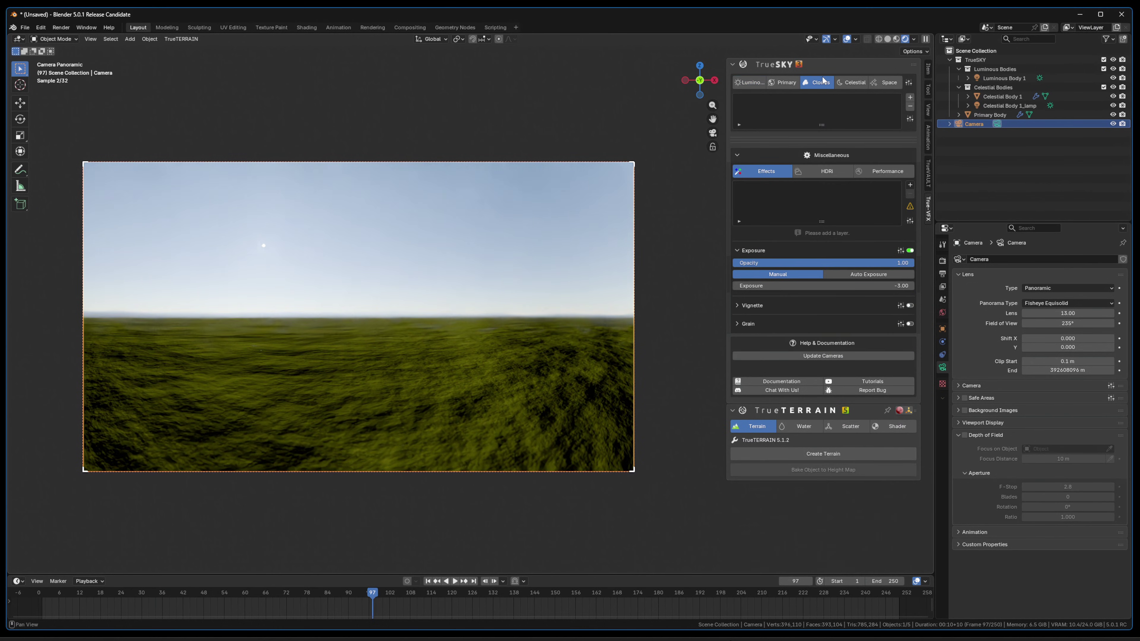
pyautogui.click(910, 98)
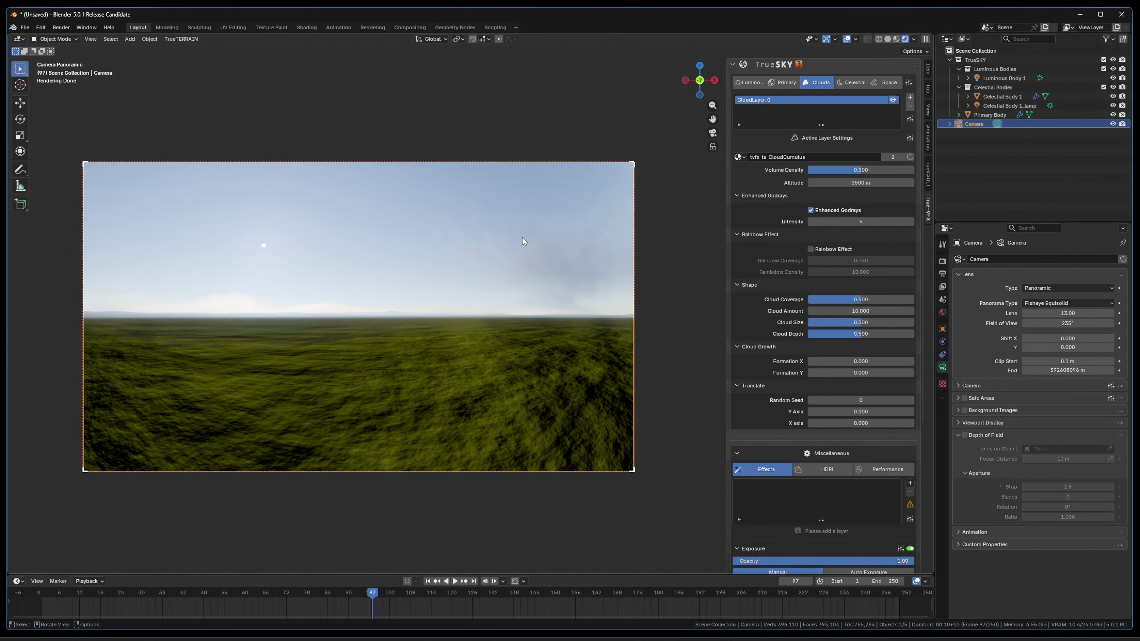
# Step: Turn off Fast Global Illumination in the TrueSKY performance settings and return to the effects settings
pyautogui.click(879, 470)
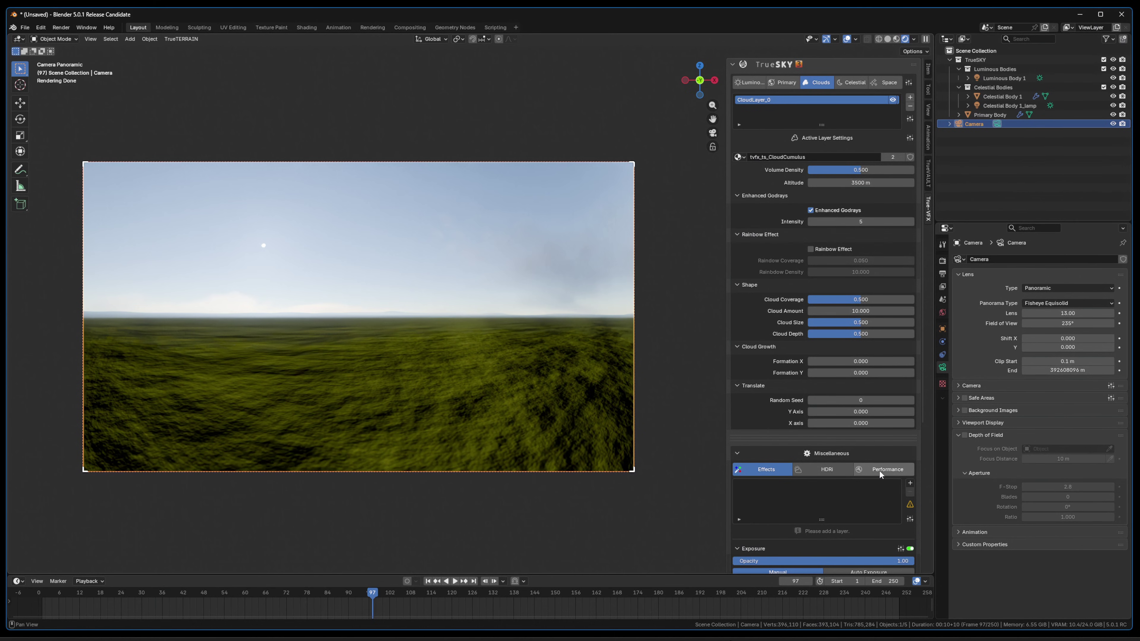
pyautogui.scroll(-5, 830, 449)
pyautogui.click(736, 460)
pyautogui.click(736, 460)
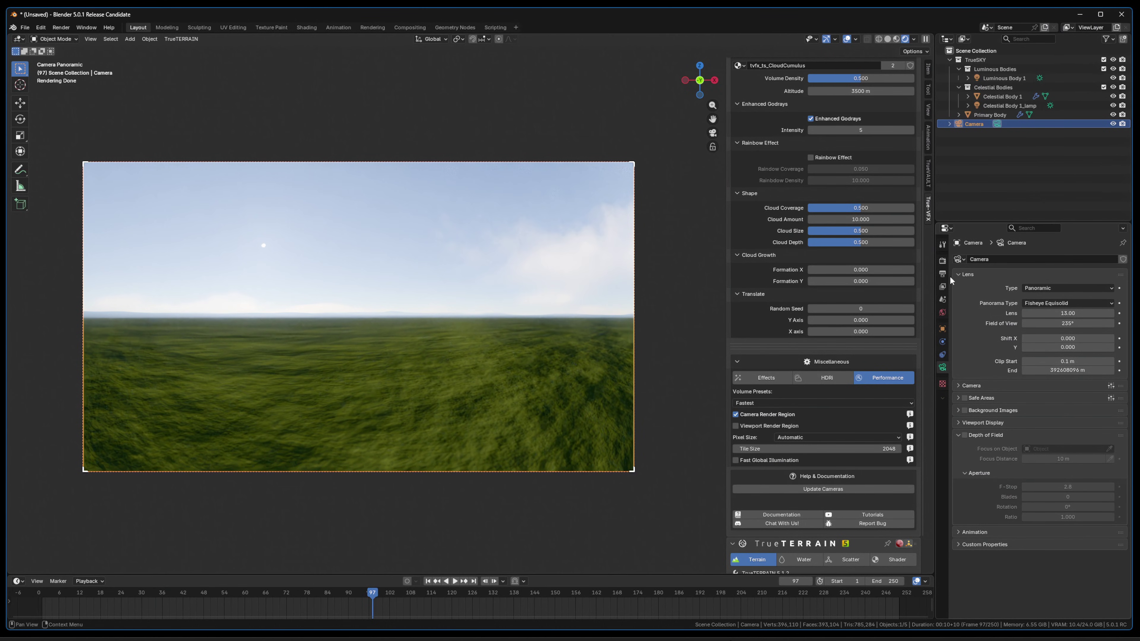
pyautogui.click(942, 260)
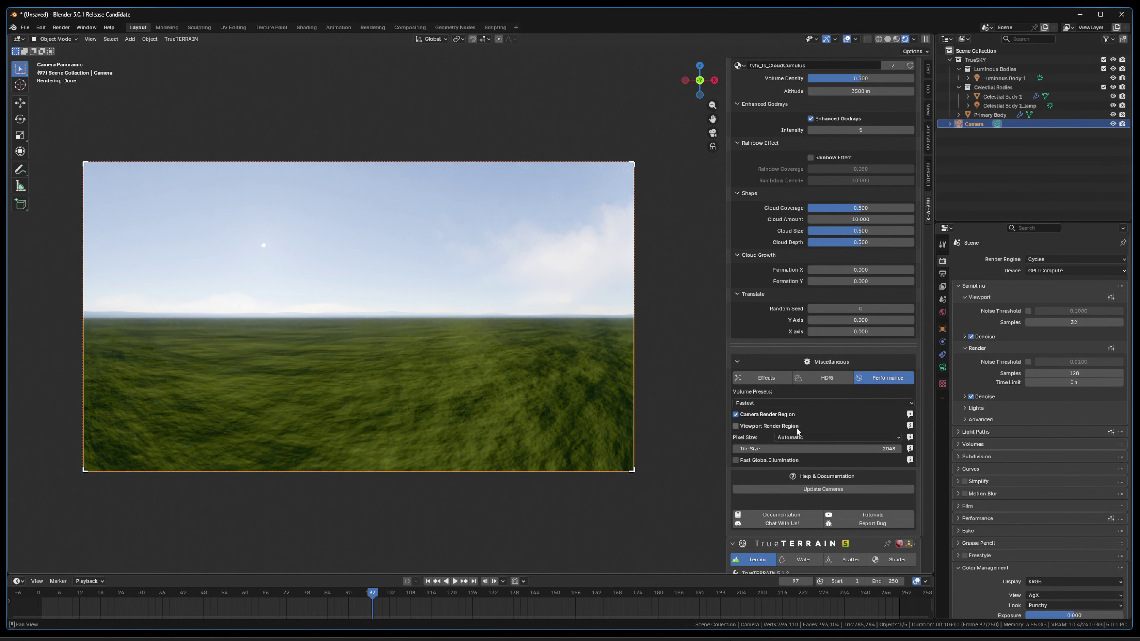
pyautogui.click(756, 377)
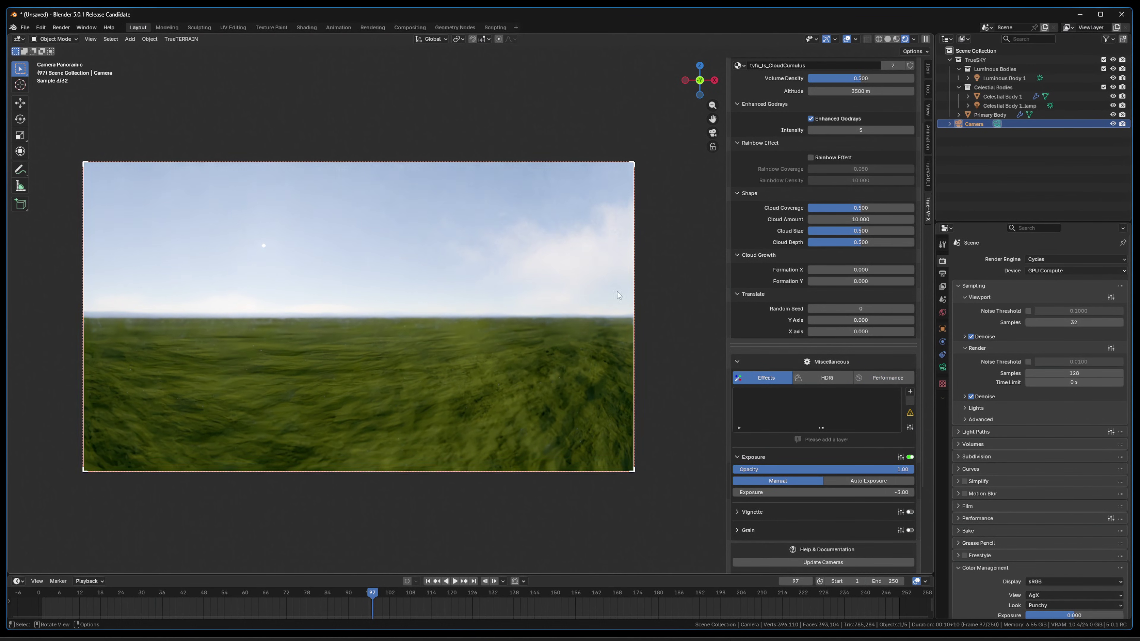
# Step: Set the cloud layer's altitude to 12000 m and its cloud amount to 25
pyautogui.scroll(5, 811, 234)
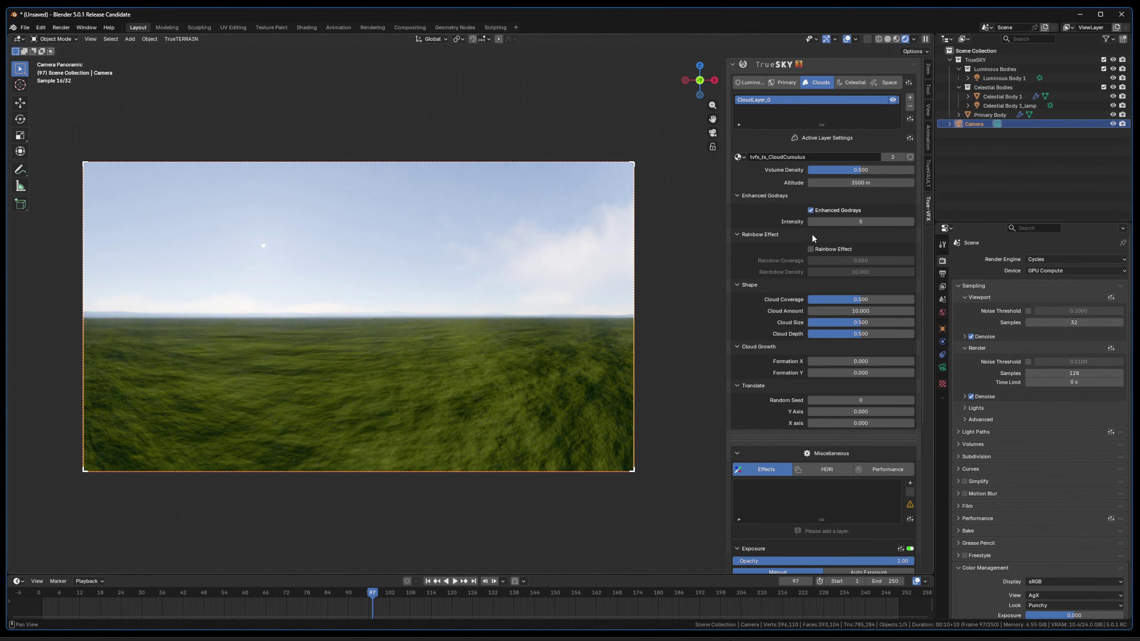
pyautogui.click(843, 182)
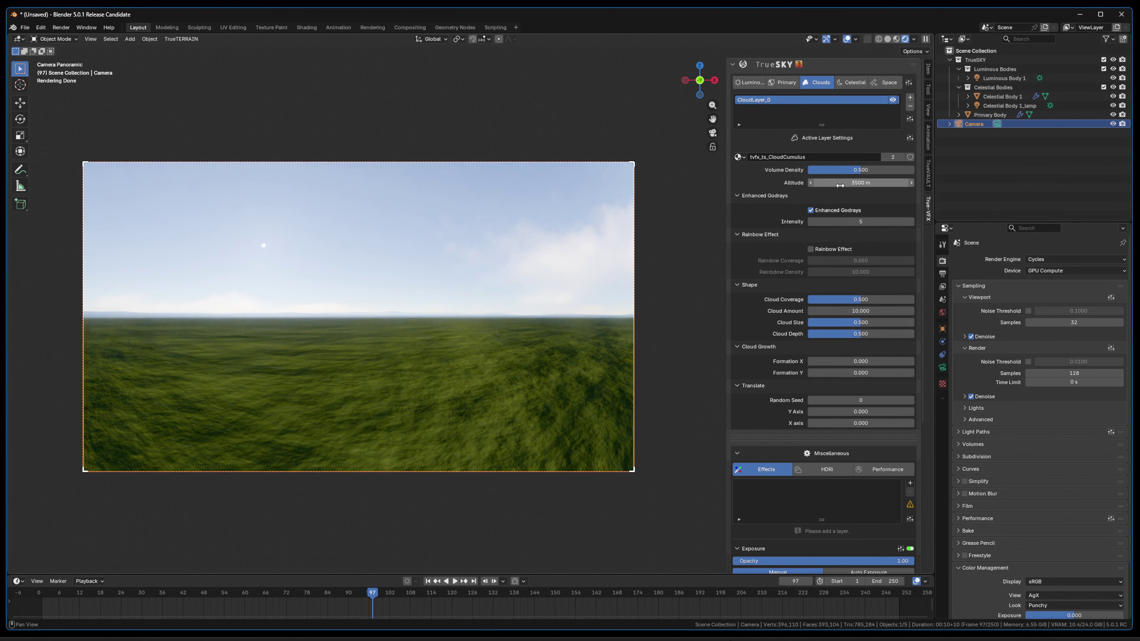
pyautogui.write('12000')
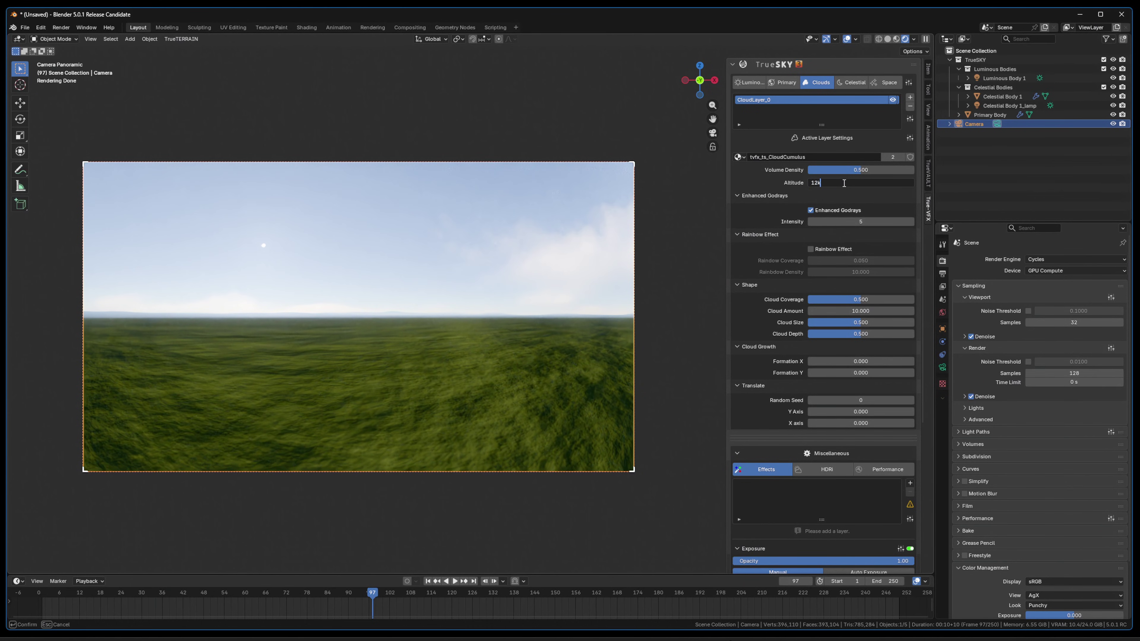
pyautogui.press('Return')
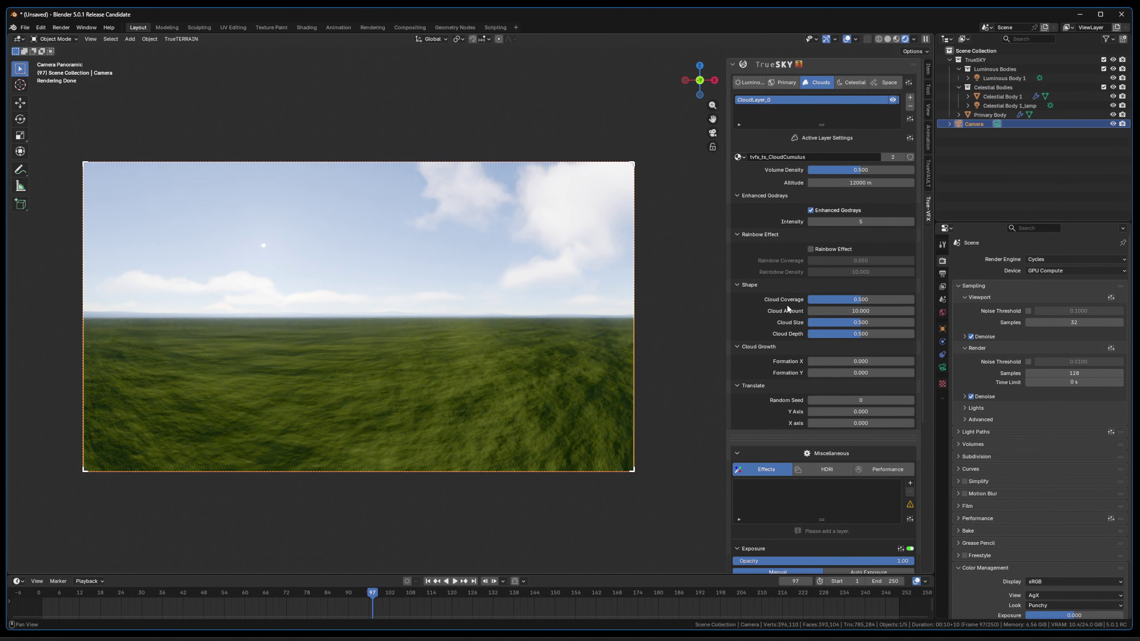
pyautogui.click(847, 311)
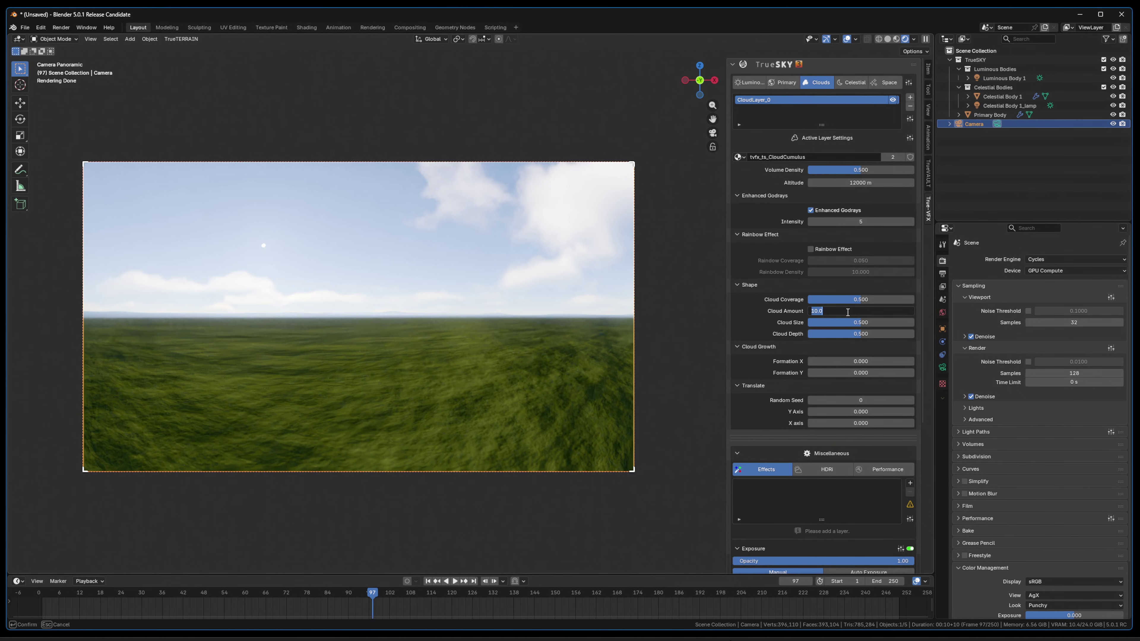
pyautogui.write('25')
pyautogui.press('Return')
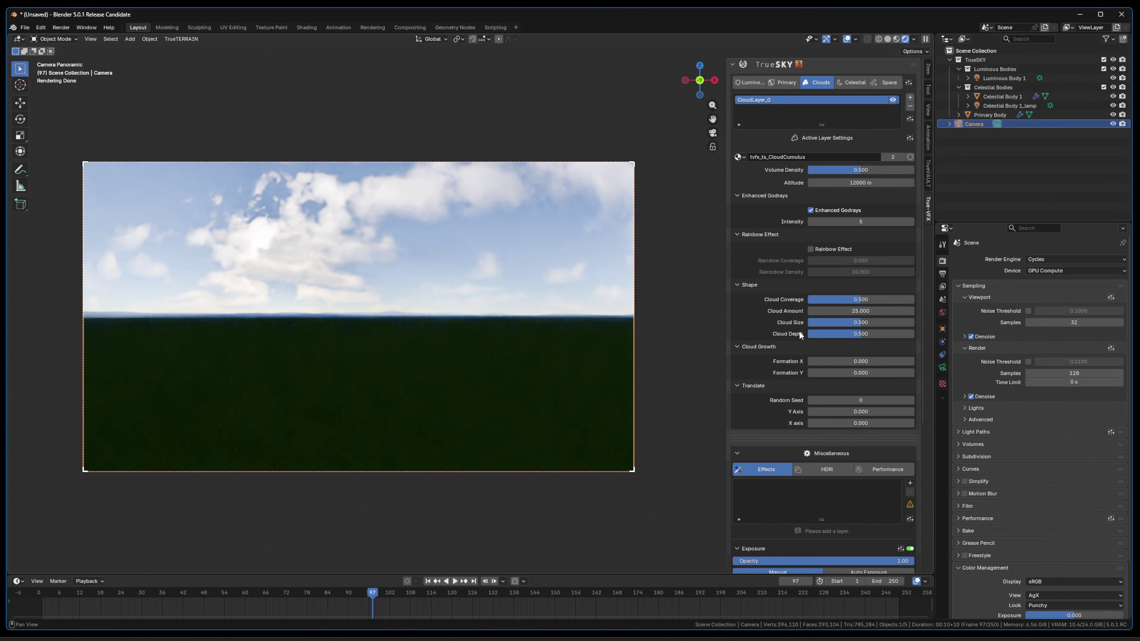
# Step: Set the primary body's atmosphere aerosols to 0.25 and its sky anisotropy to about 0.37
pyautogui.click(792, 82)
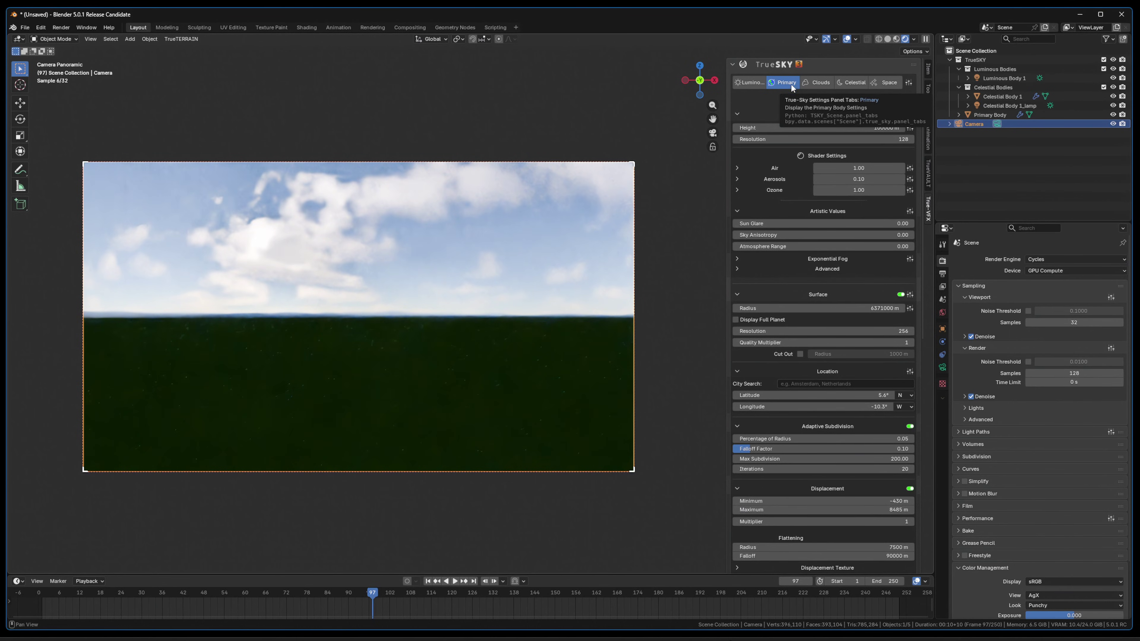
pyautogui.click(763, 179)
pyautogui.click(761, 179)
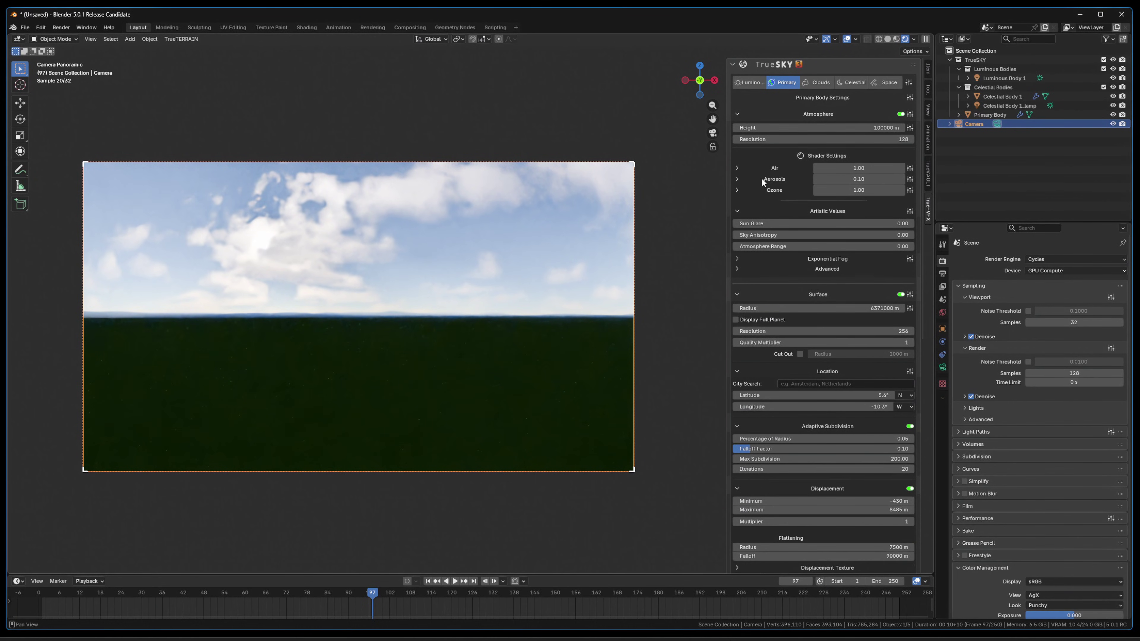
pyautogui.click(847, 178)
pyautogui.write('0.25')
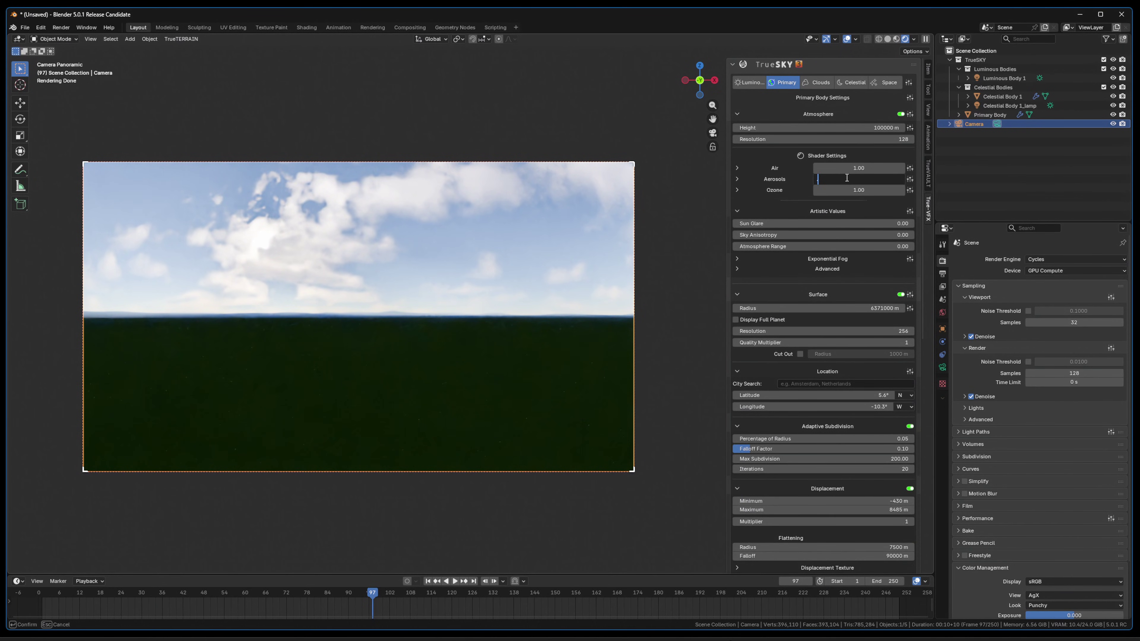
pyautogui.press('Return')
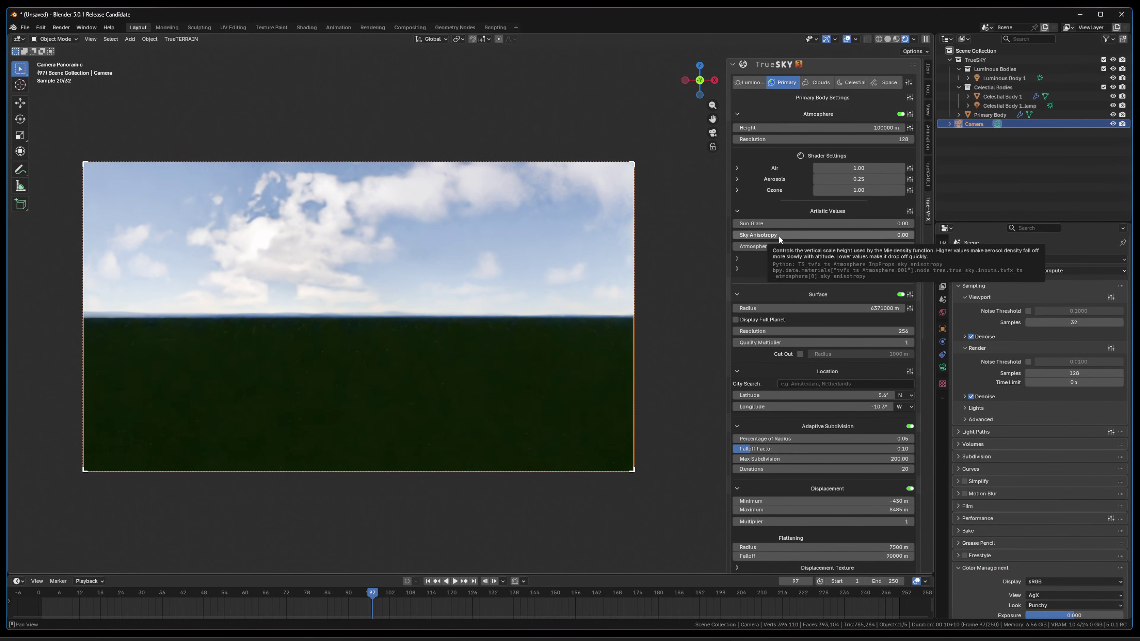
pyautogui.moveTo(762, 235); pyautogui.dragTo(800, 234)
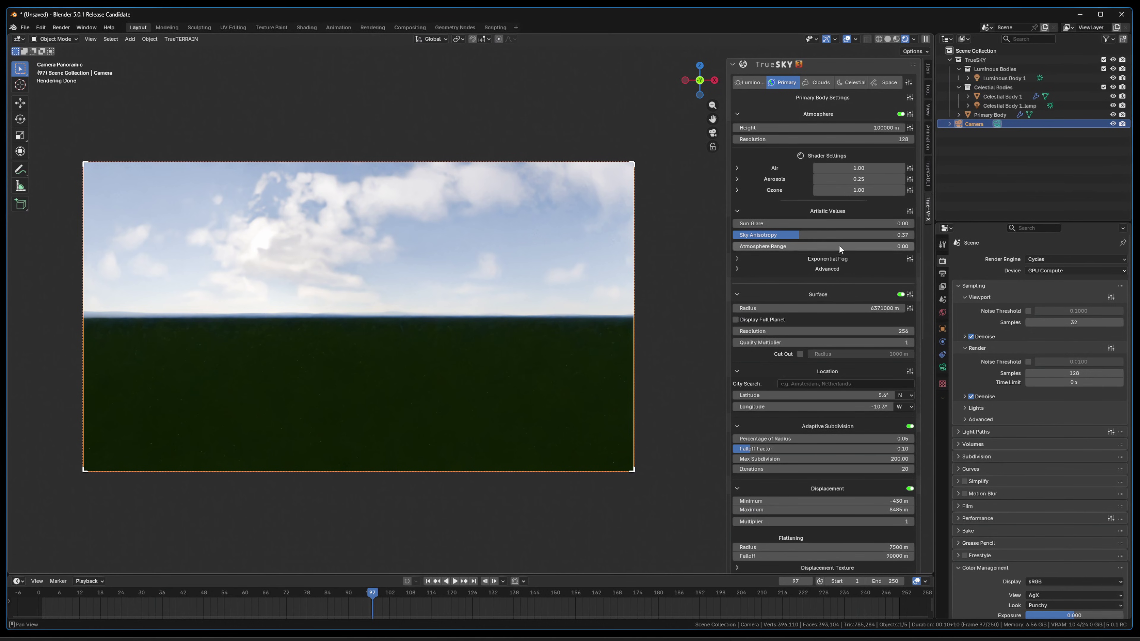
# Step: Set the maximum volume steps in the Cycles render settings to 32
pyautogui.click(968, 444)
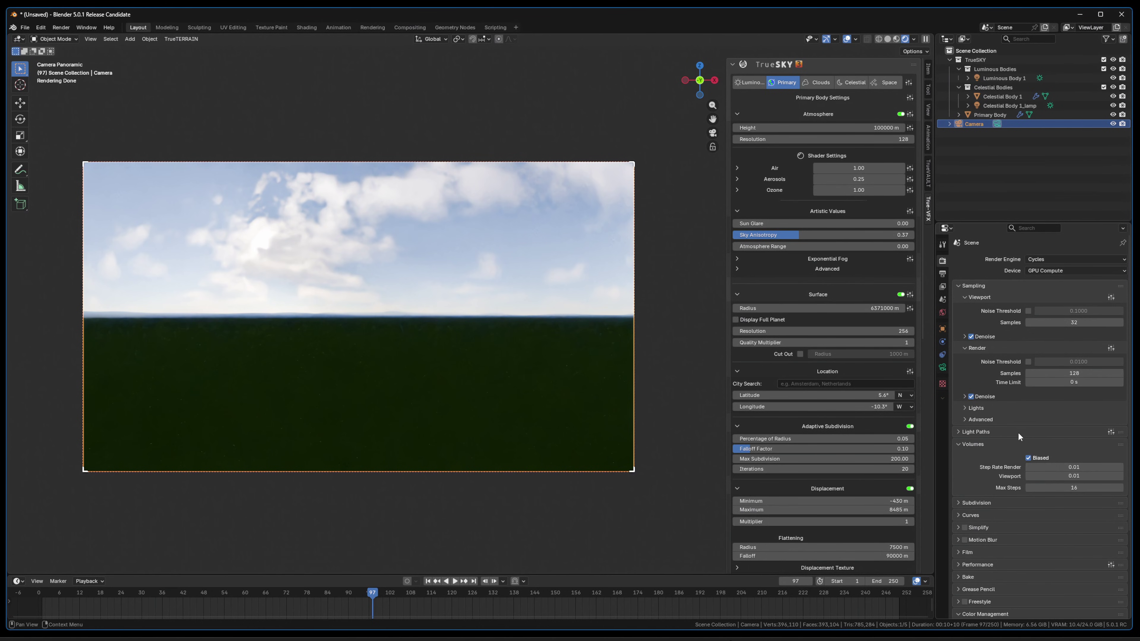
pyautogui.scroll(-4, 1017, 431)
pyautogui.click(1072, 414)
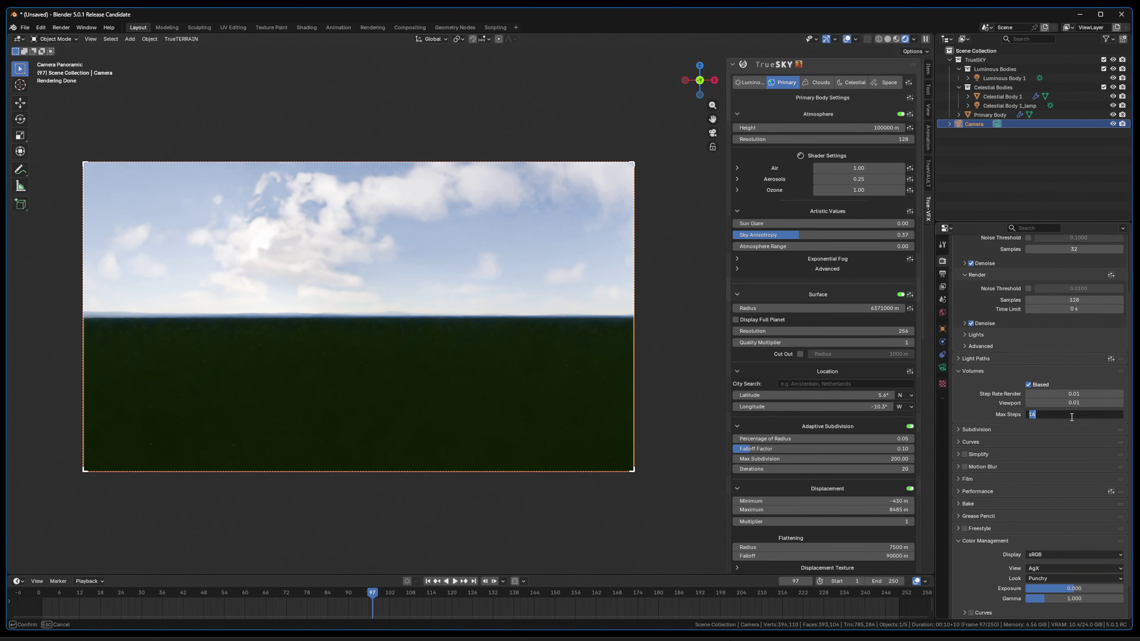
pyautogui.write('32')
pyautogui.press('Return')
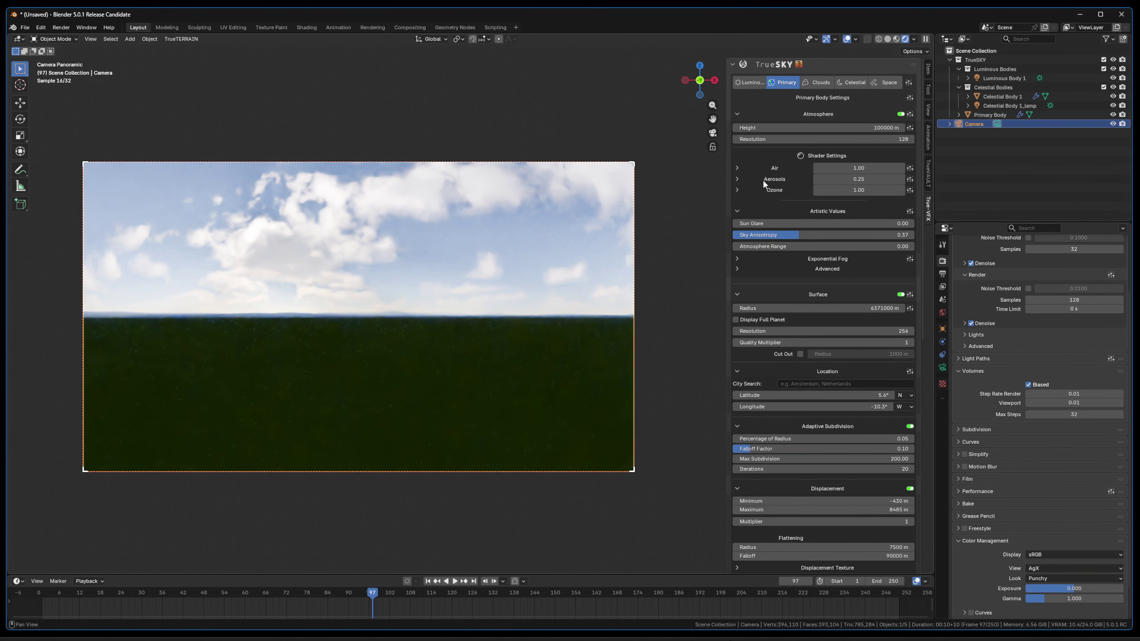
# Step: Lower the sun's elevation to about 13° and set the cloud layer's Enhanced Godrays intensity to 20
pyautogui.click(748, 82)
pyautogui.moveTo(819, 149); pyautogui.dragTo(791, 149)
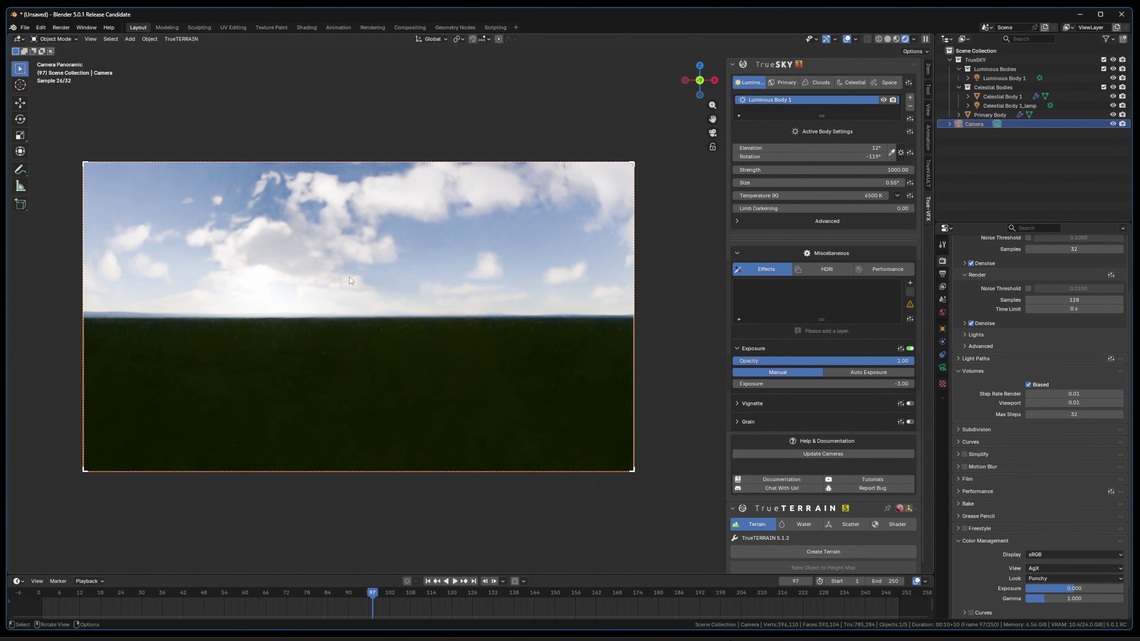
pyautogui.click(812, 82)
pyautogui.click(834, 221)
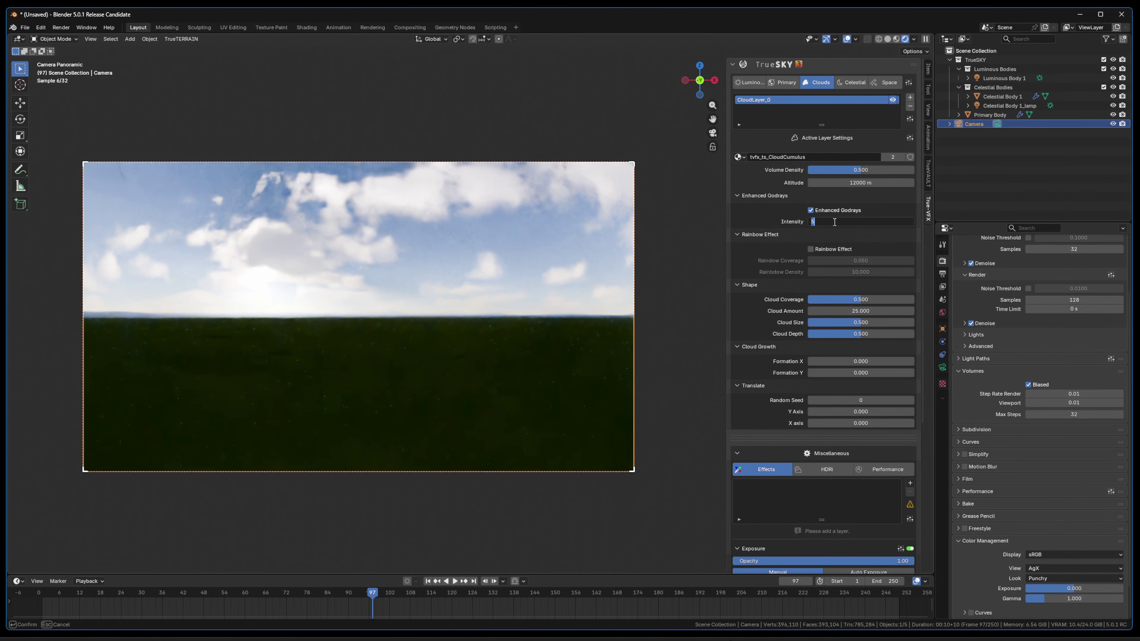
pyautogui.write('20')
pyautogui.press('Return')
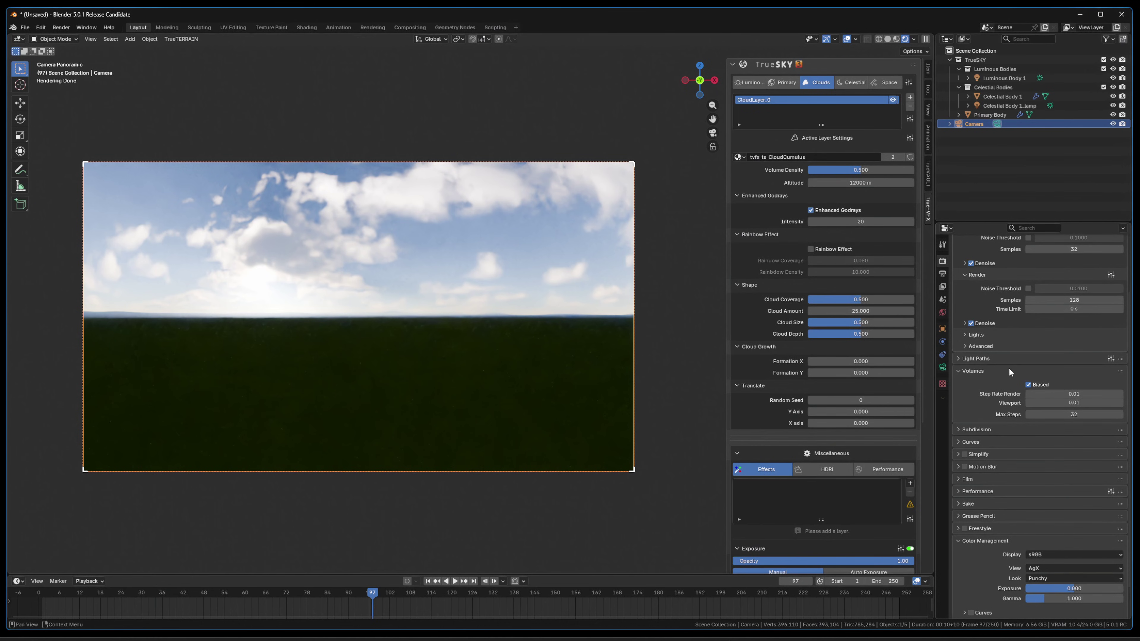
# Step: Reduce the maximum volume light bounces to 1
pyautogui.click(980, 358)
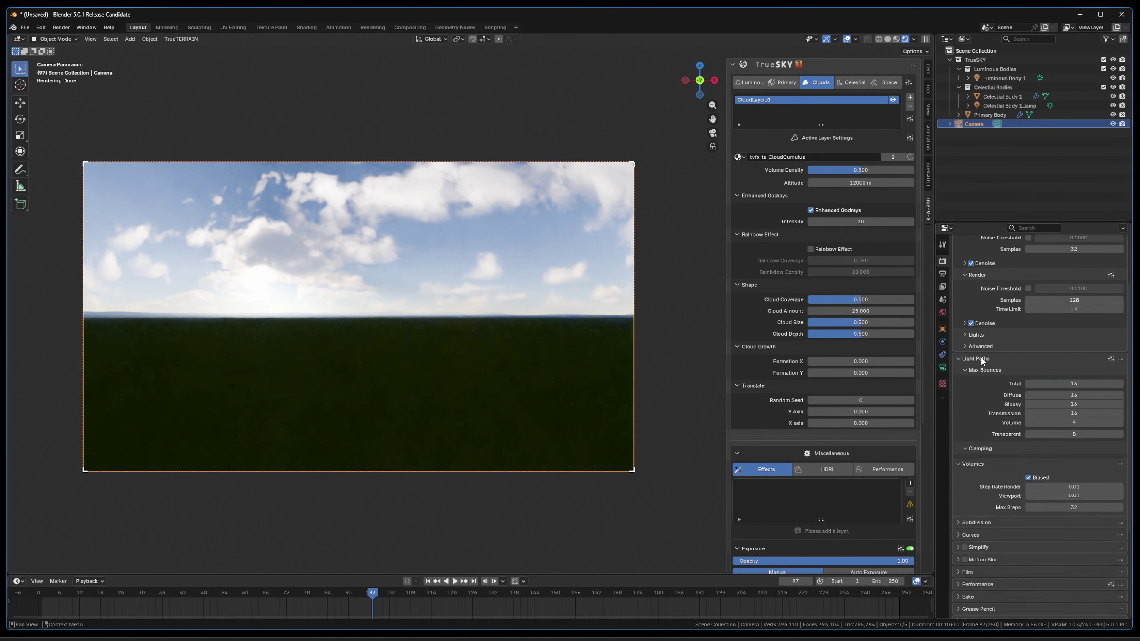
pyautogui.click(1028, 423)
pyautogui.click(1029, 422)
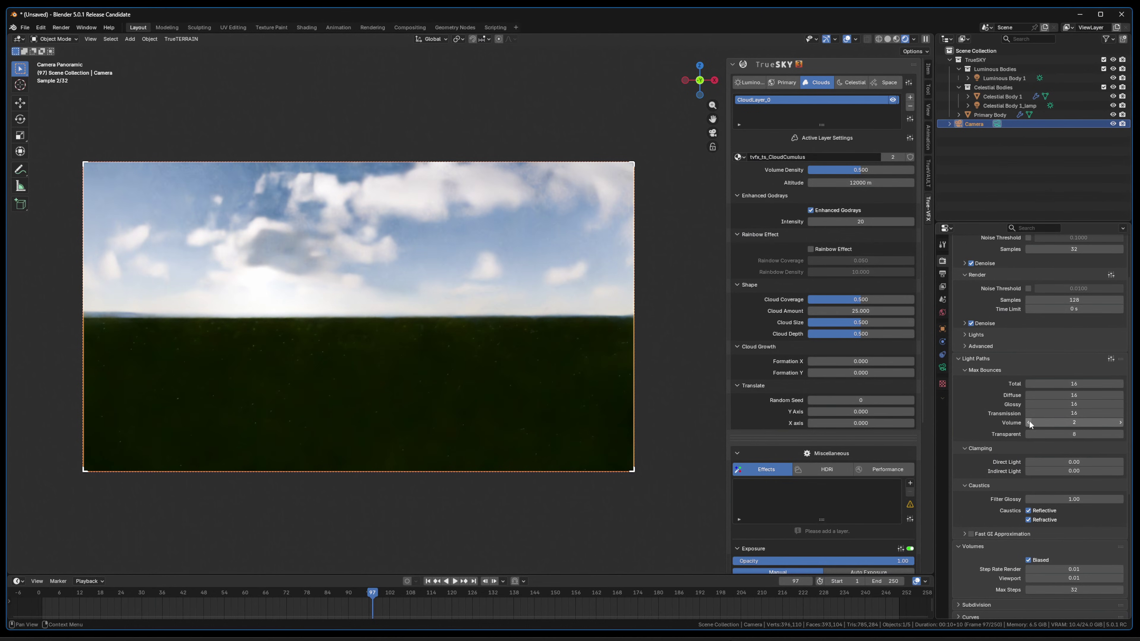
pyautogui.click(1029, 423)
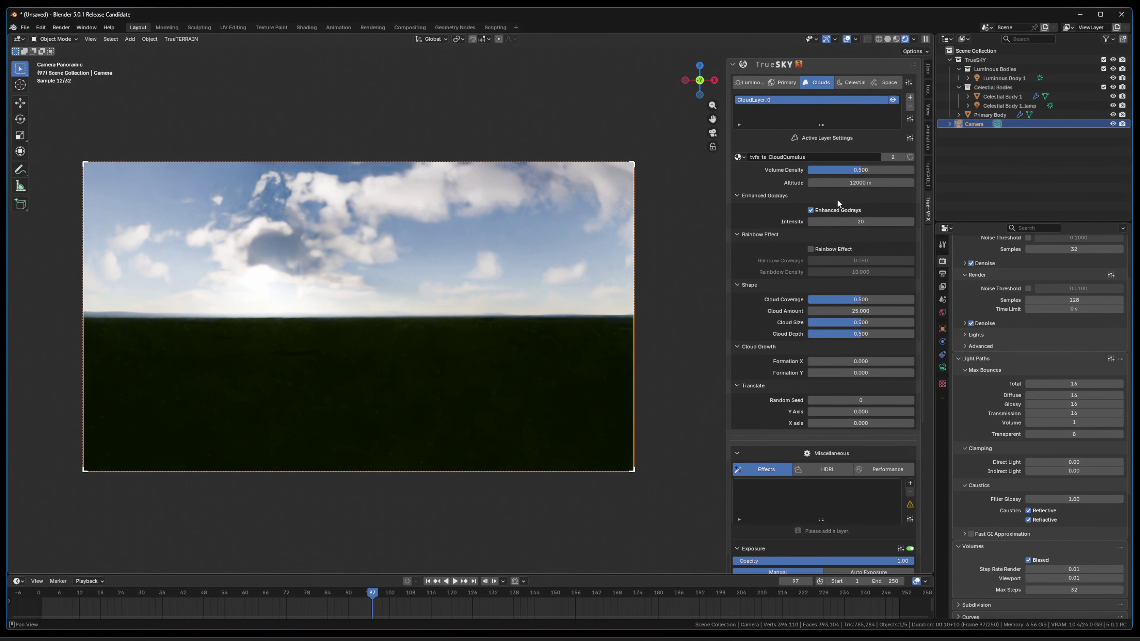
# Step: Raise the sun's elevation to 27°, and increase the cloud coverage to about 0.8 and cloud size to about 0.64
pyautogui.click(755, 81)
pyautogui.moveTo(816, 148); pyautogui.dragTo(862, 147)
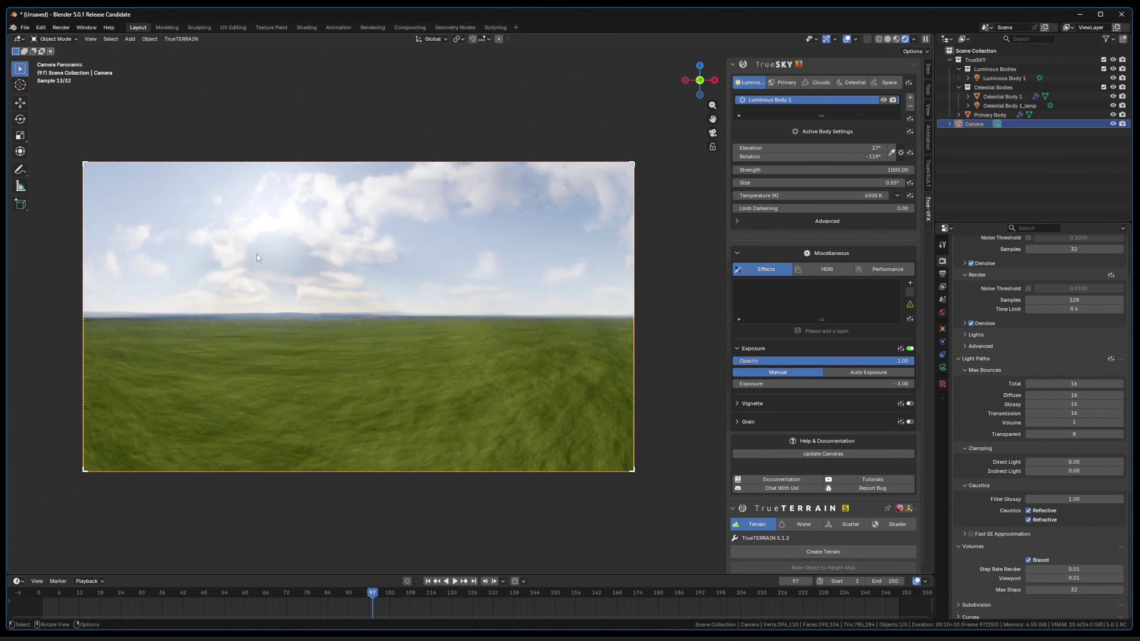
pyautogui.click(828, 78)
pyautogui.moveTo(843, 300); pyautogui.dragTo(876, 321)
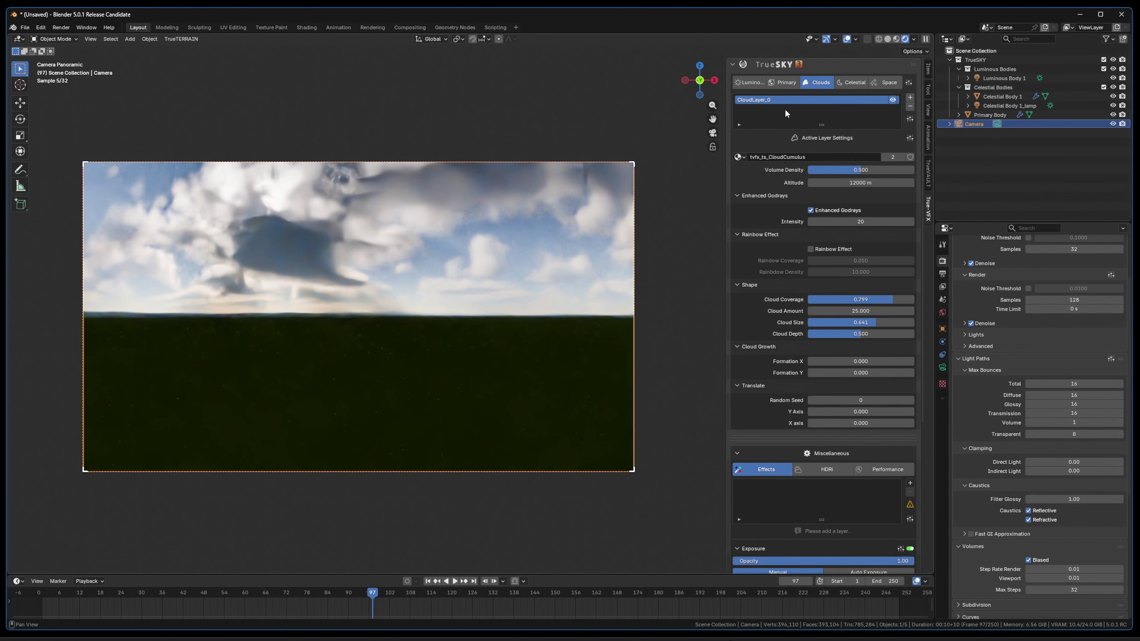
# Step: Set the sun's rotation to -101° and its elevation to 52°
pyautogui.click(756, 82)
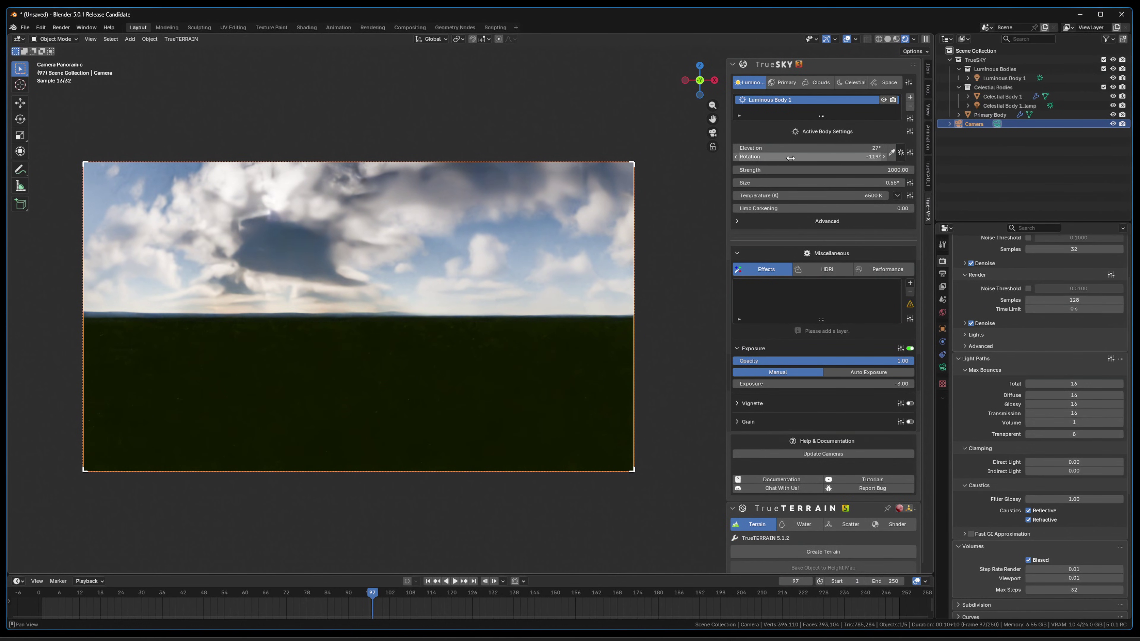
pyautogui.moveTo(789, 158); pyautogui.dragTo(806, 158)
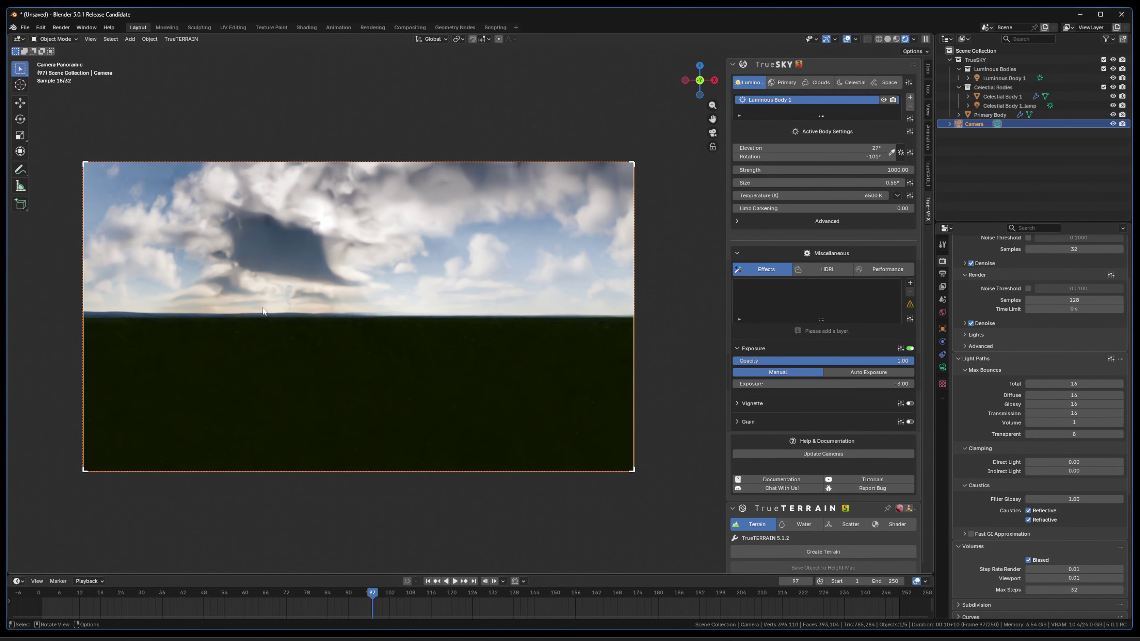
pyautogui.moveTo(808, 148); pyautogui.dragTo(868, 148)
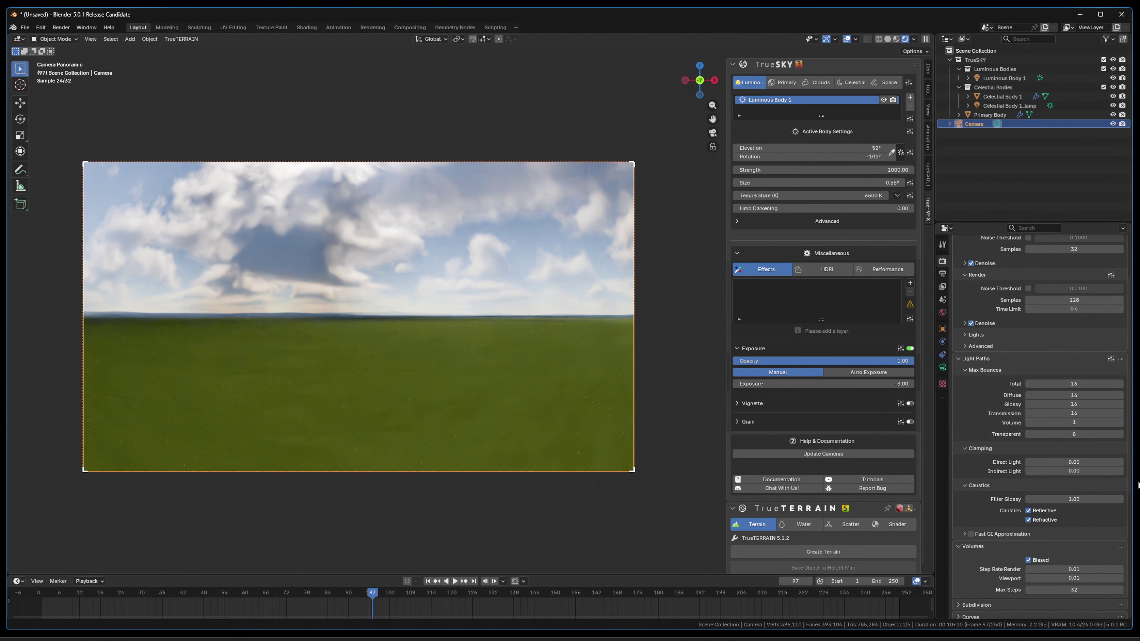
# Step: Set the maximum volume steps in the Cycles render settings to 64
pyautogui.click(1075, 591)
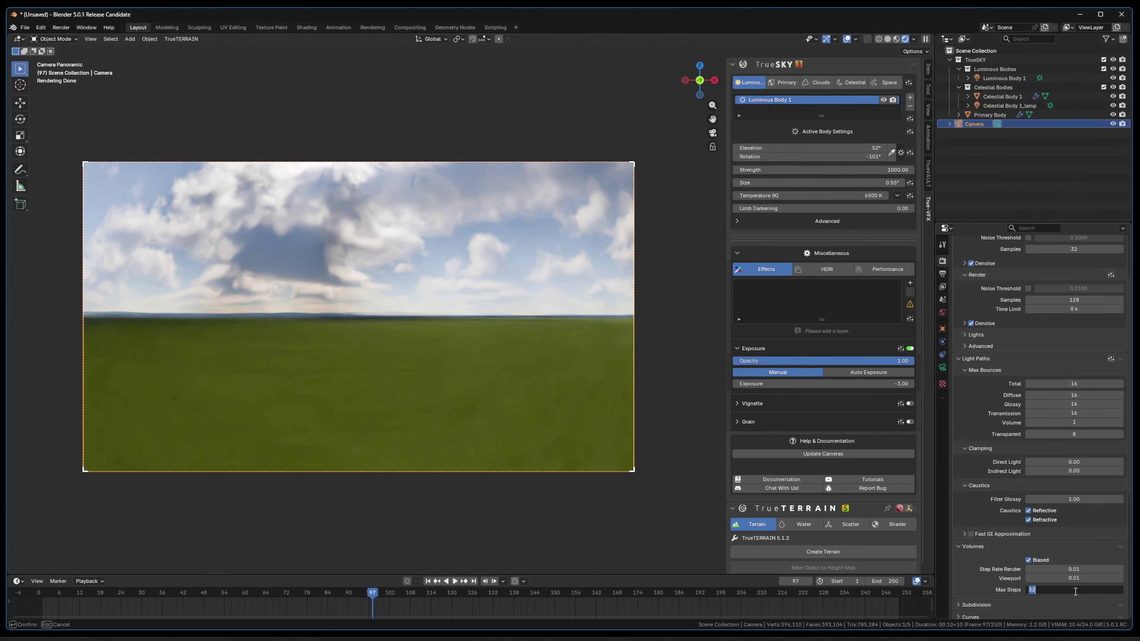
pyautogui.write('64')
pyautogui.press('Return')
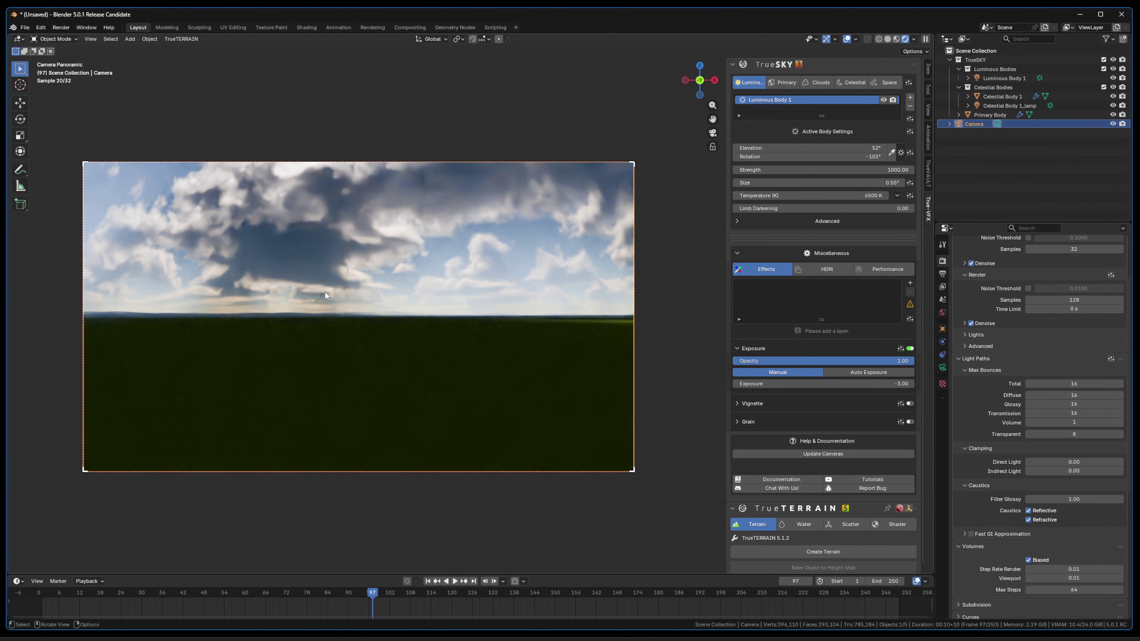
# Step: Limit the viewport render to a region around the dark cloud above the horizon for a close-up preview
pyautogui.scroll(6, 317, 290)
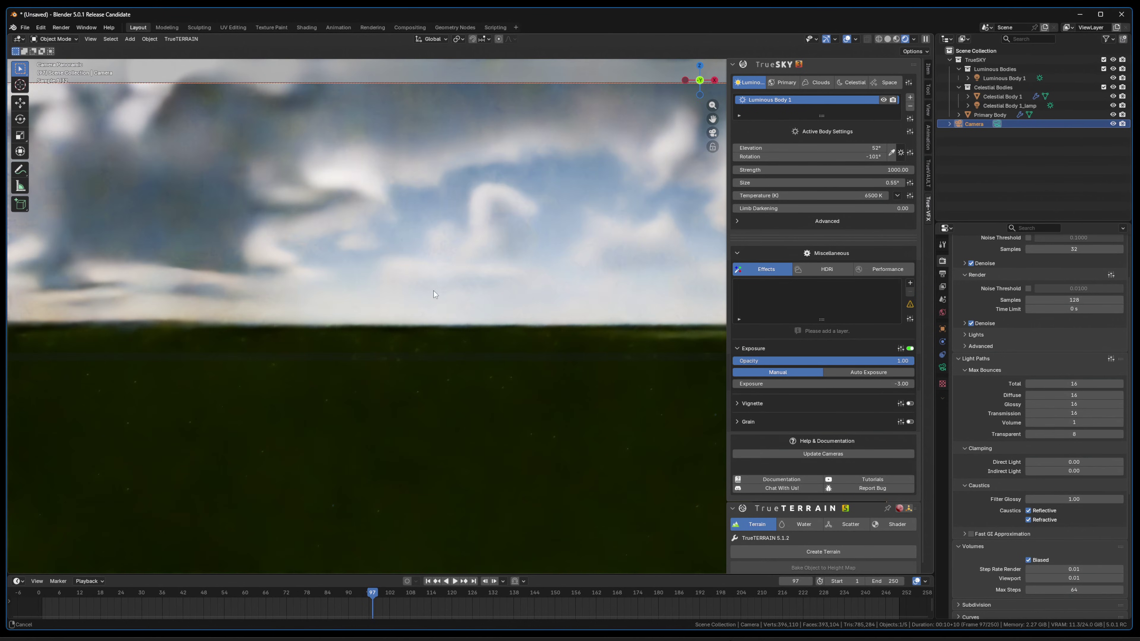
pyautogui.scroll(4, 419, 305)
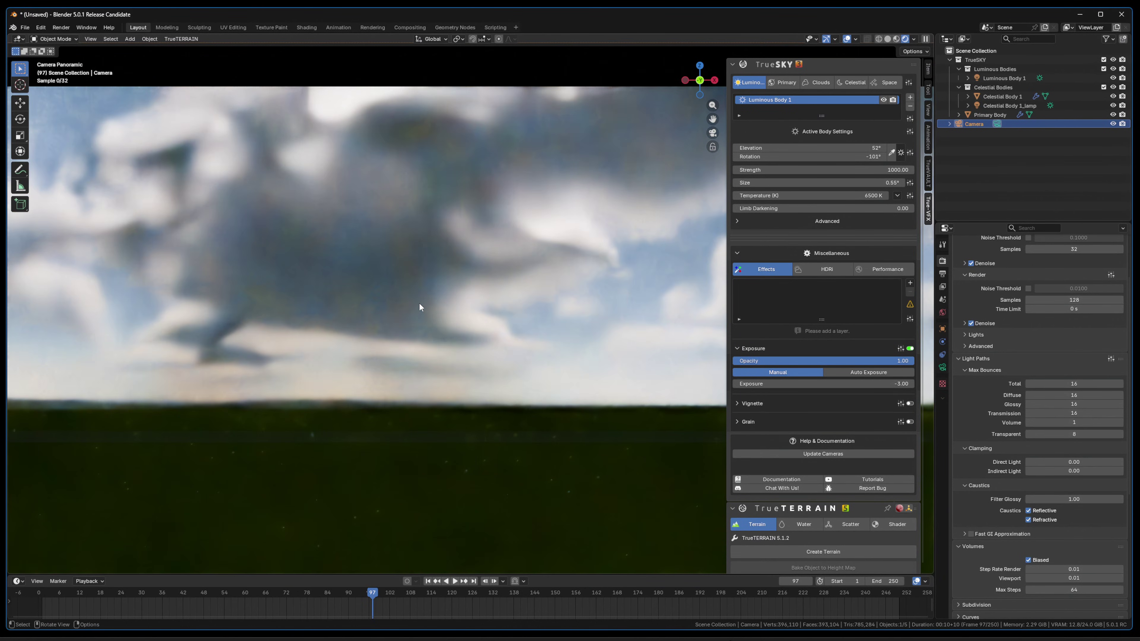
pyautogui.hotkey('ctrl', 'b')
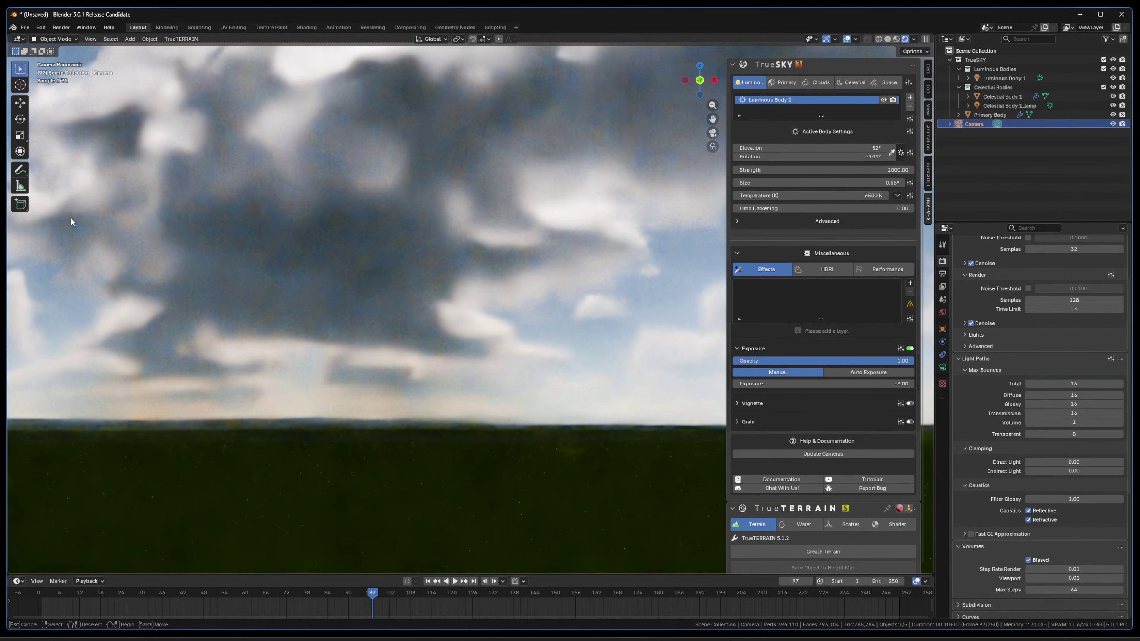
pyautogui.moveTo(70, 217); pyautogui.dragTo(601, 487)
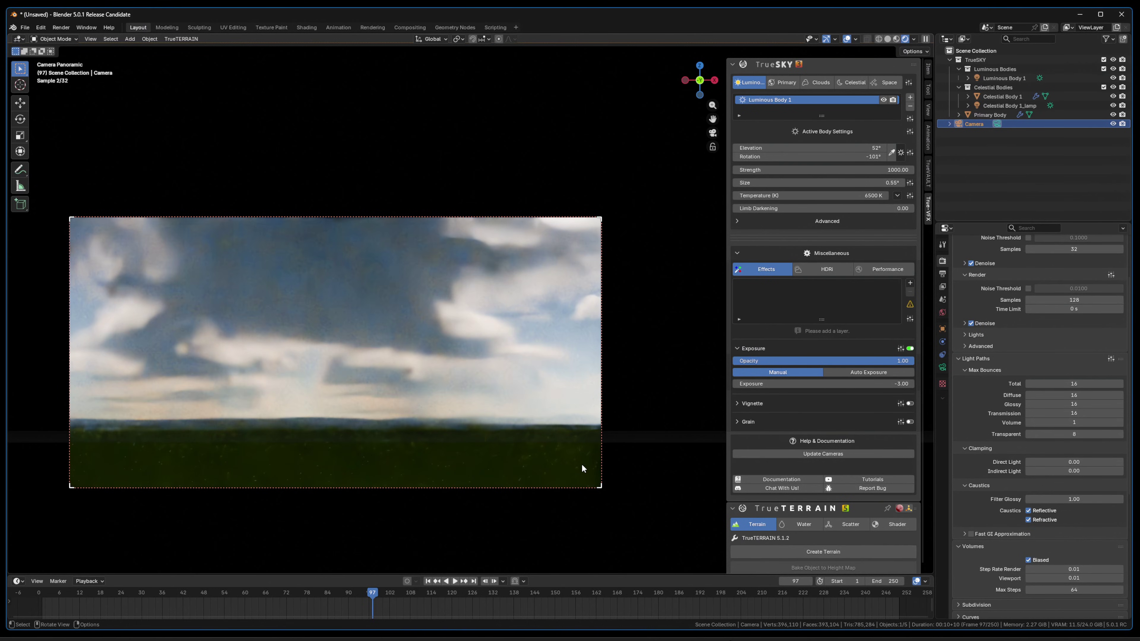
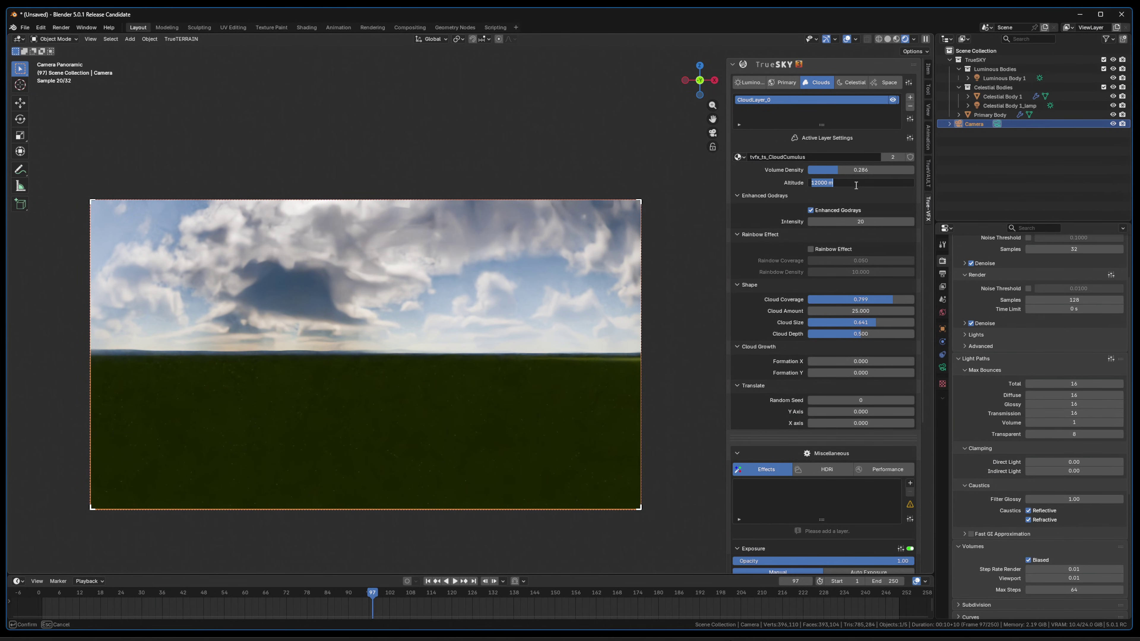
# Step: Set the cloud layer's altitude to 20000 m and reduce its cloud coverage to about 0.56
pyautogui.write('20000')
pyautogui.press('Return')
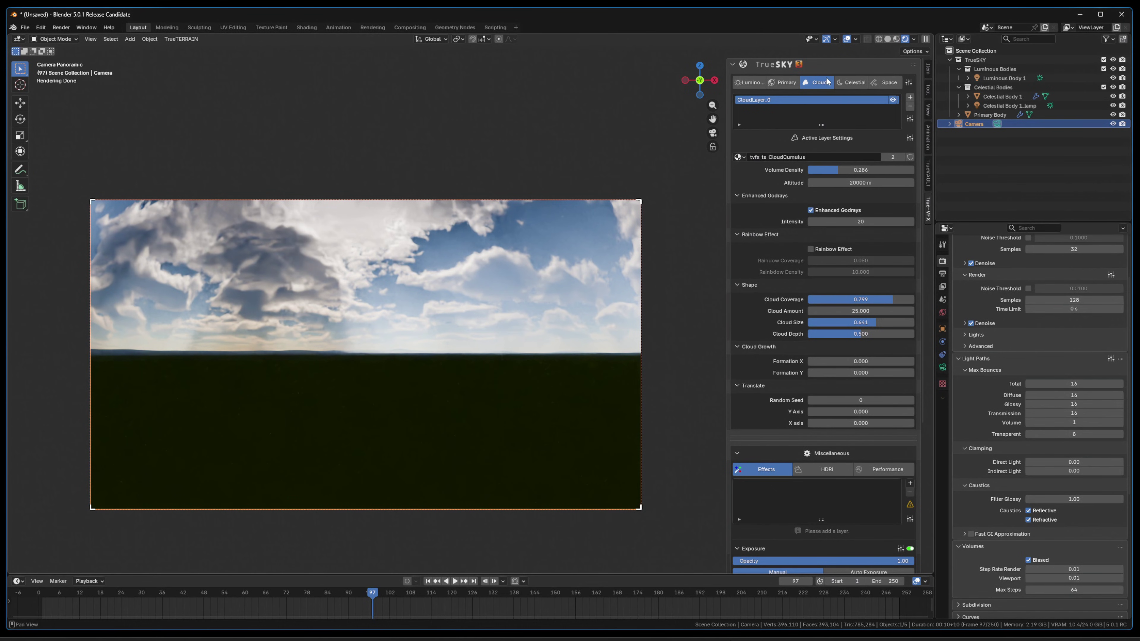
pyautogui.moveTo(890, 298); pyautogui.dragTo(865, 298)
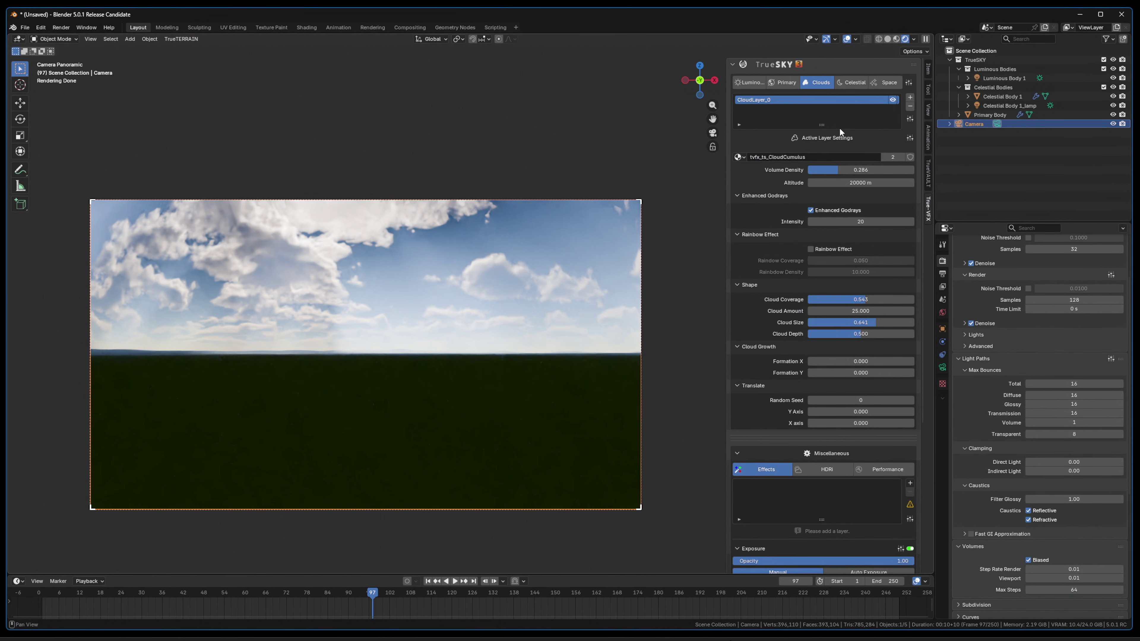
# Step: Set the cloud layer's altitude to 40000 m
pyautogui.click(852, 182)
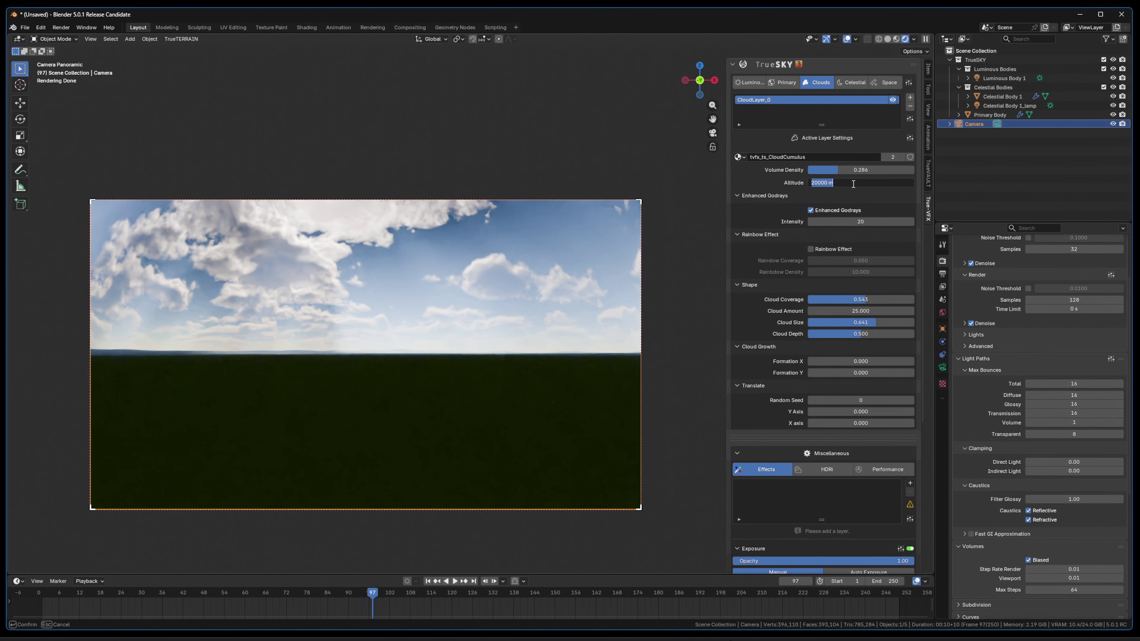
pyautogui.write('15000')
pyautogui.press('Return')
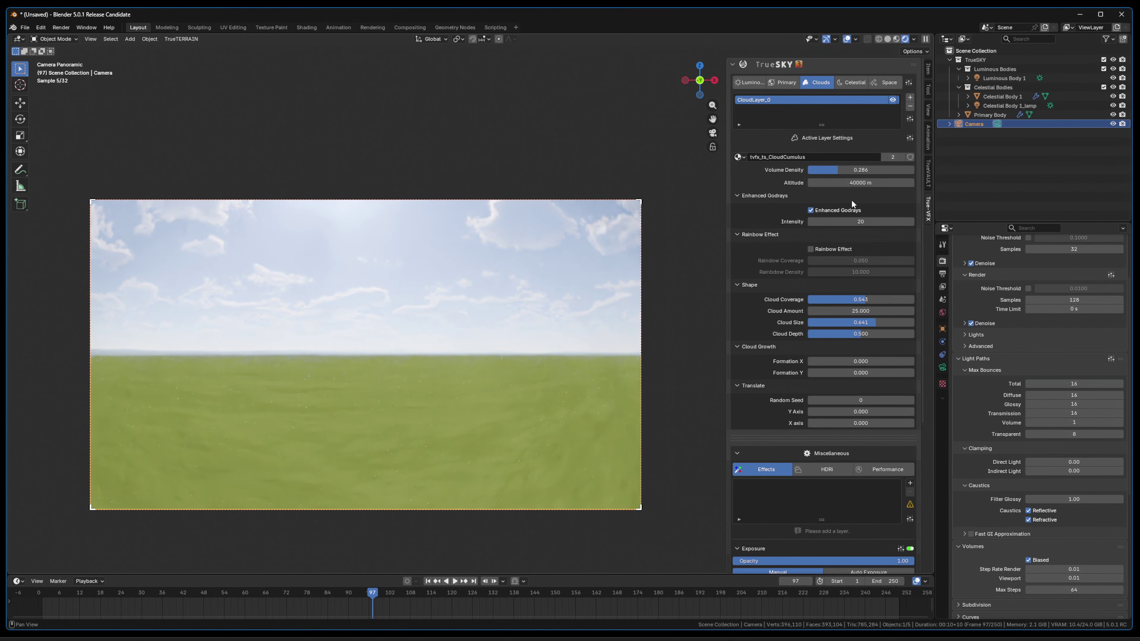
# Step: Move the sun to a rotation of about -40° and lower its elevation to about 14°
pyautogui.click(749, 82)
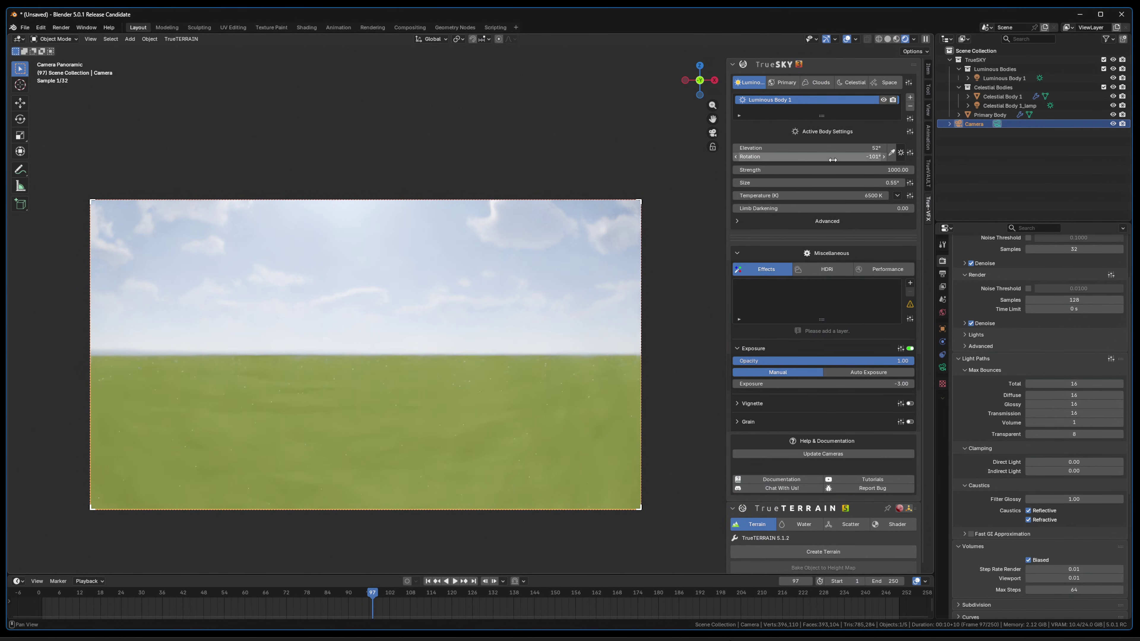
pyautogui.moveTo(818, 157); pyautogui.dragTo(874, 157)
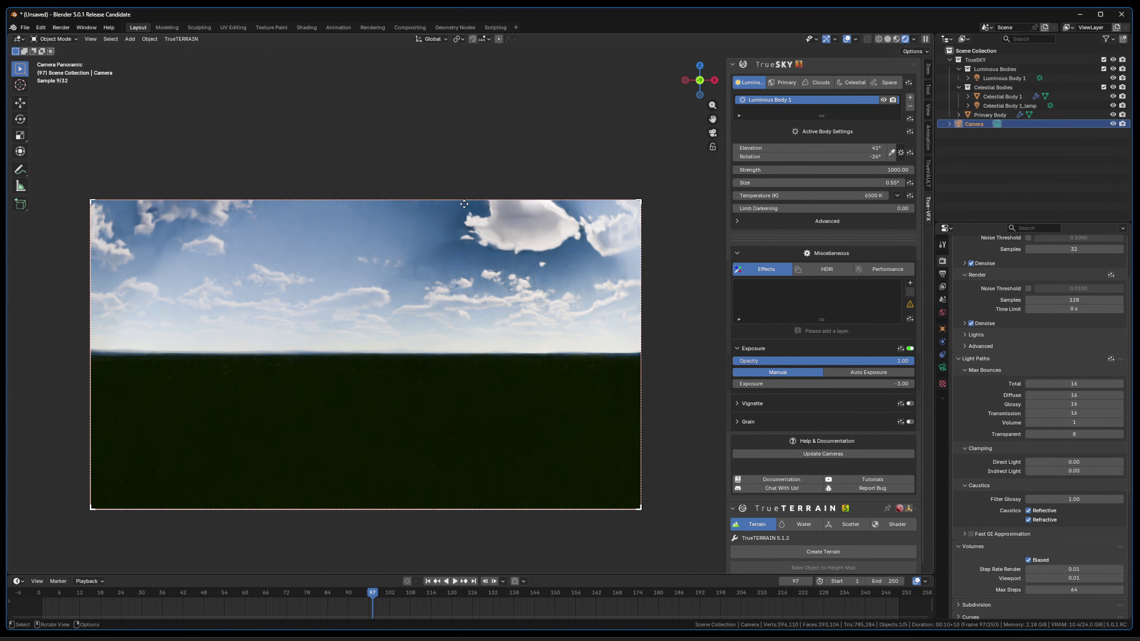
pyautogui.moveTo(832, 148); pyautogui.dragTo(808, 148)
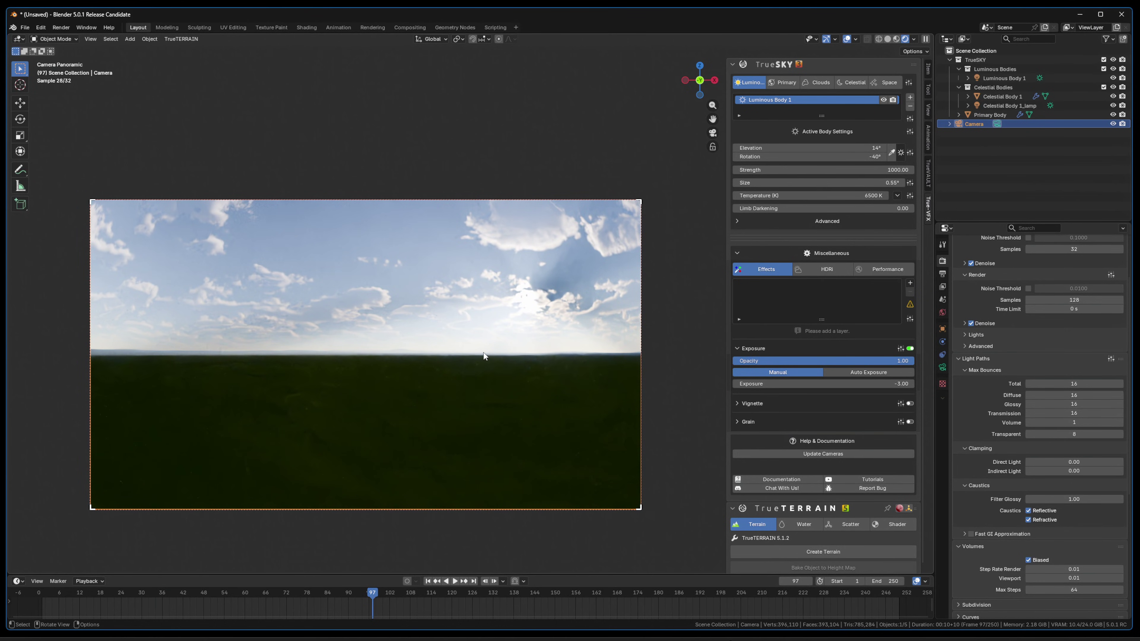
# Step: Hide the cumulus cloud layer and raise the camera higher above the terrain using walk navigation
pyautogui.click(825, 81)
pyautogui.click(893, 100)
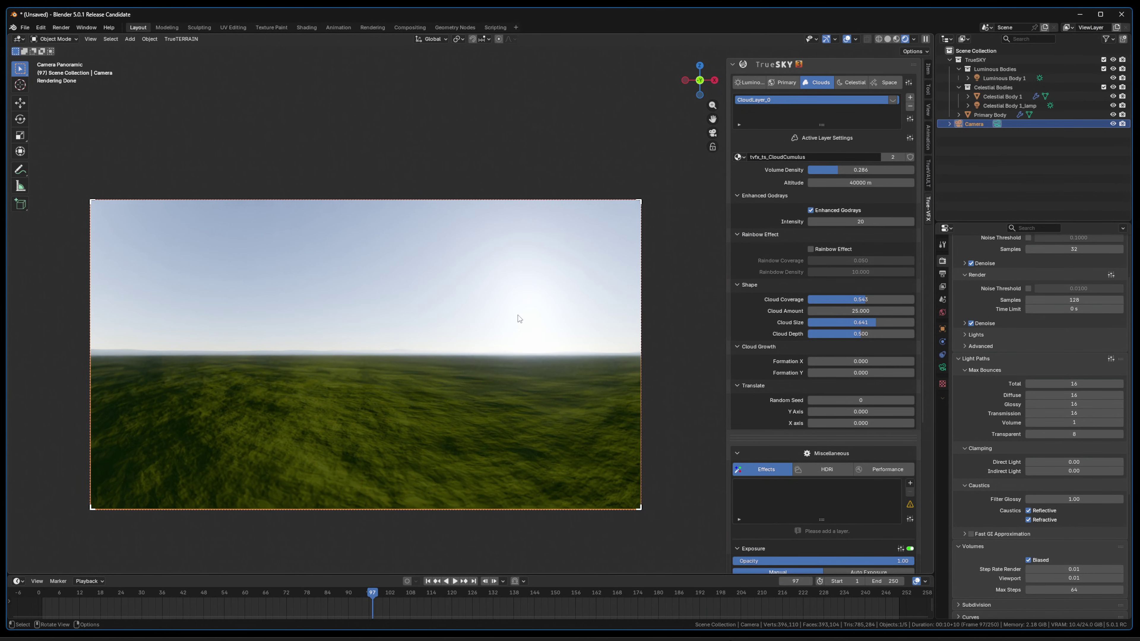
pyautogui.hotkey('shift', '`')
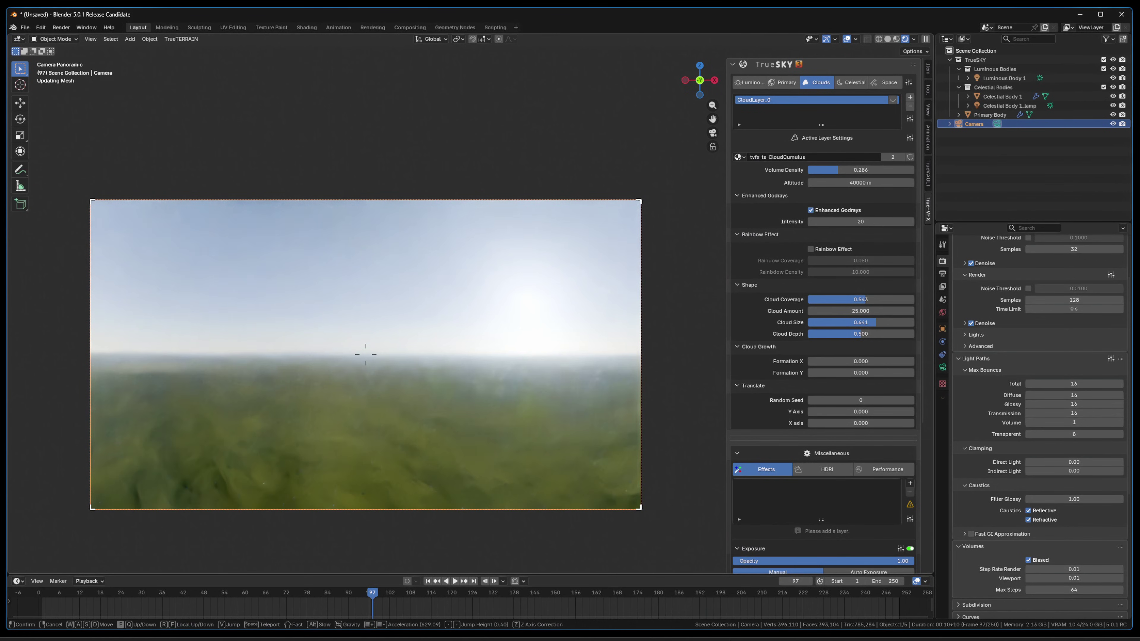
pyautogui.press('Return')
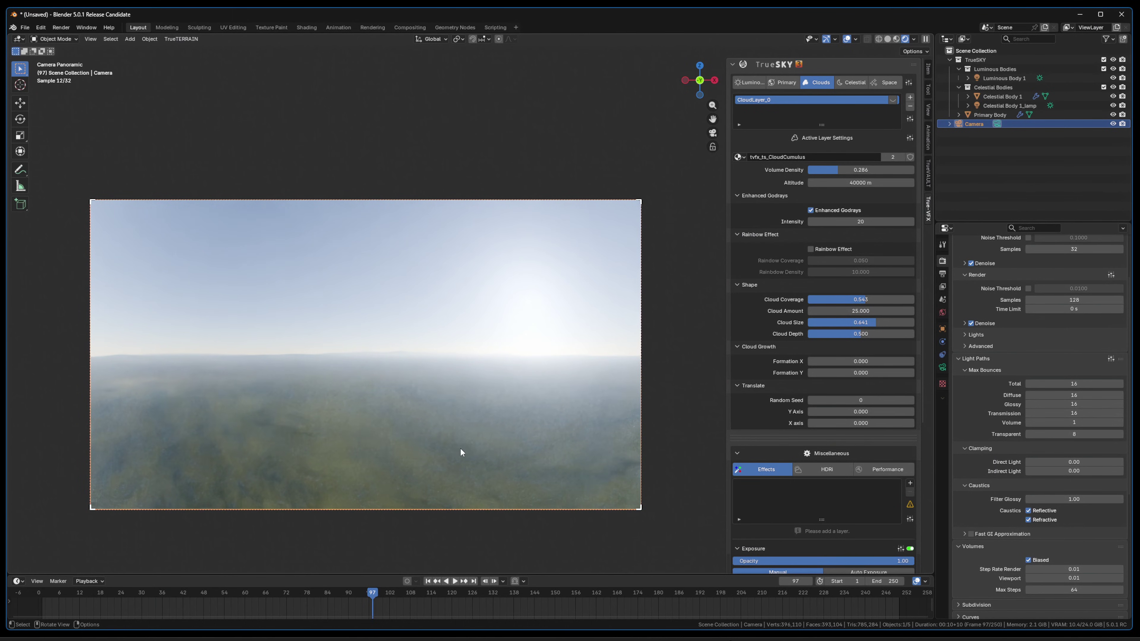
# Step: Show the cumulus cloud layer again and set its volume density to 0.5
pyautogui.click(893, 100)
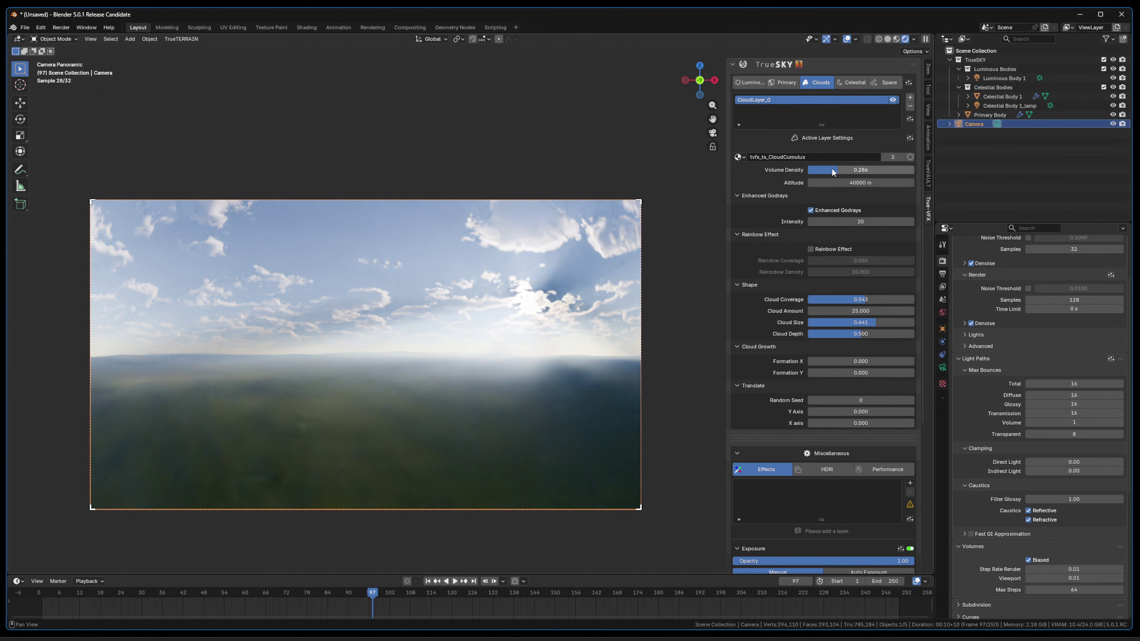
pyautogui.moveTo(831, 169); pyautogui.dragTo(861, 168)
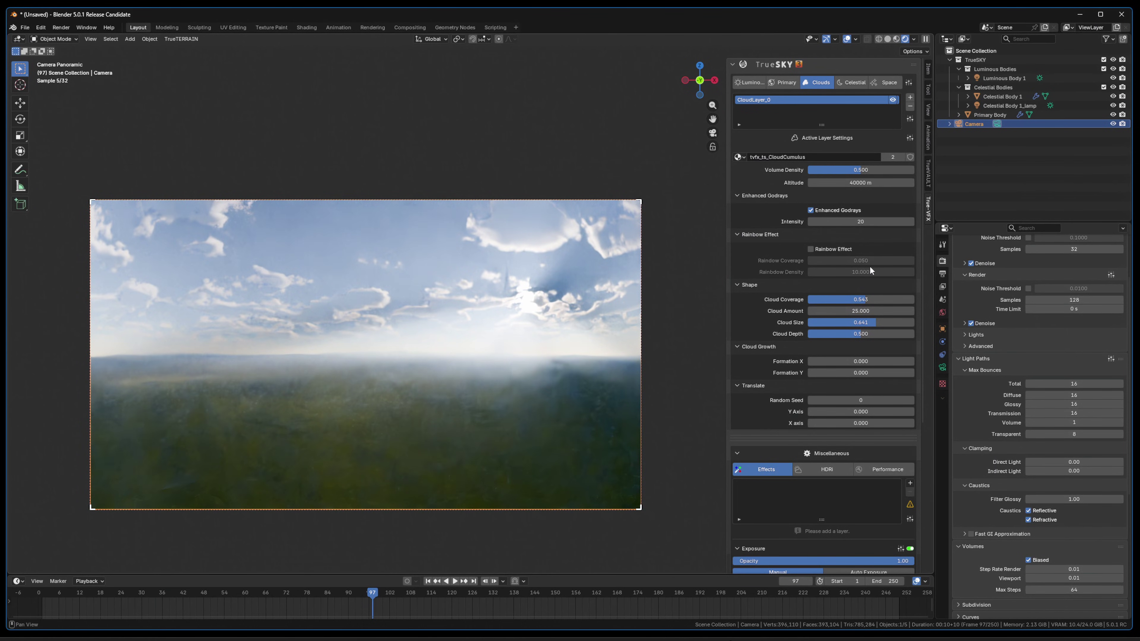
# Step: Raise the sun's elevation to about 41° and move its rotation to about -151°
pyautogui.click(757, 81)
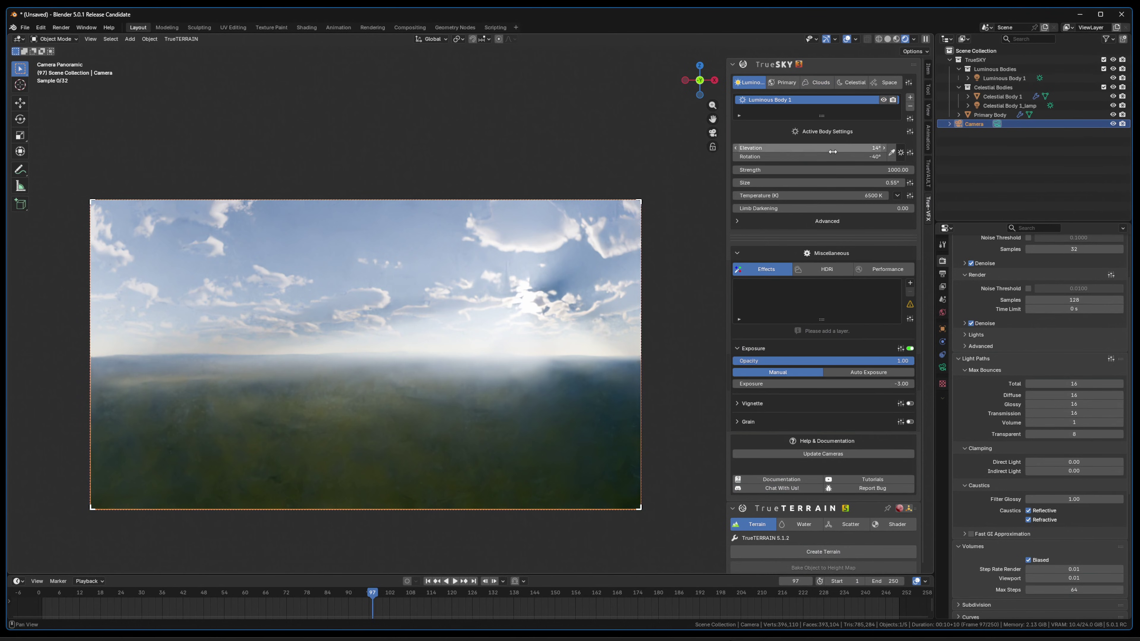
pyautogui.moveTo(808, 148); pyautogui.dragTo(823, 147)
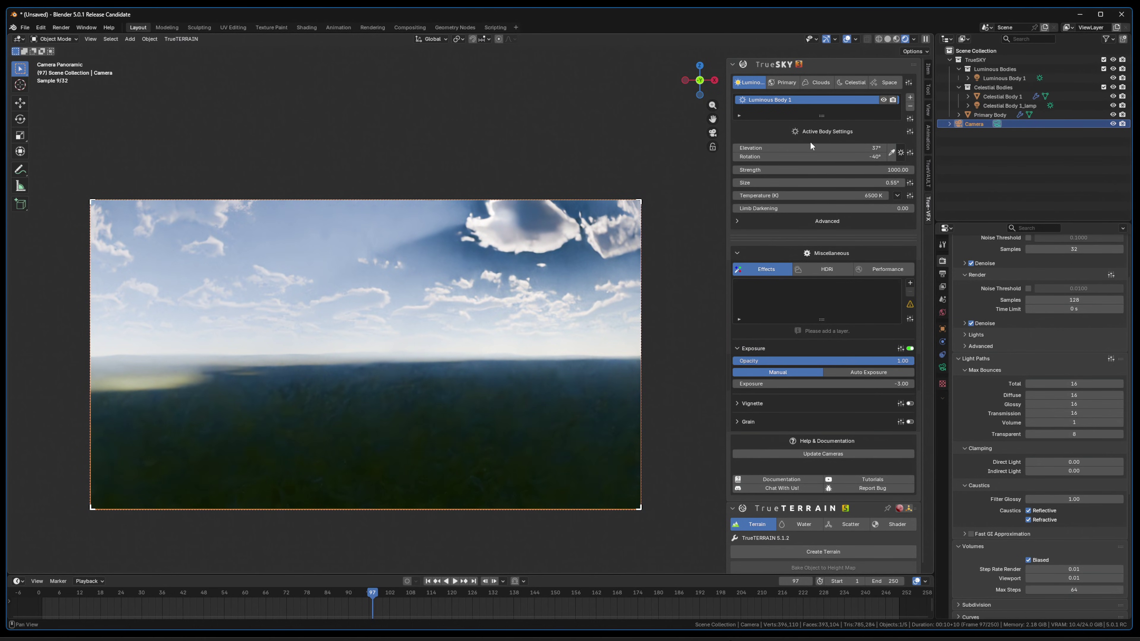
pyautogui.moveTo(810, 147); pyautogui.dragTo(818, 148)
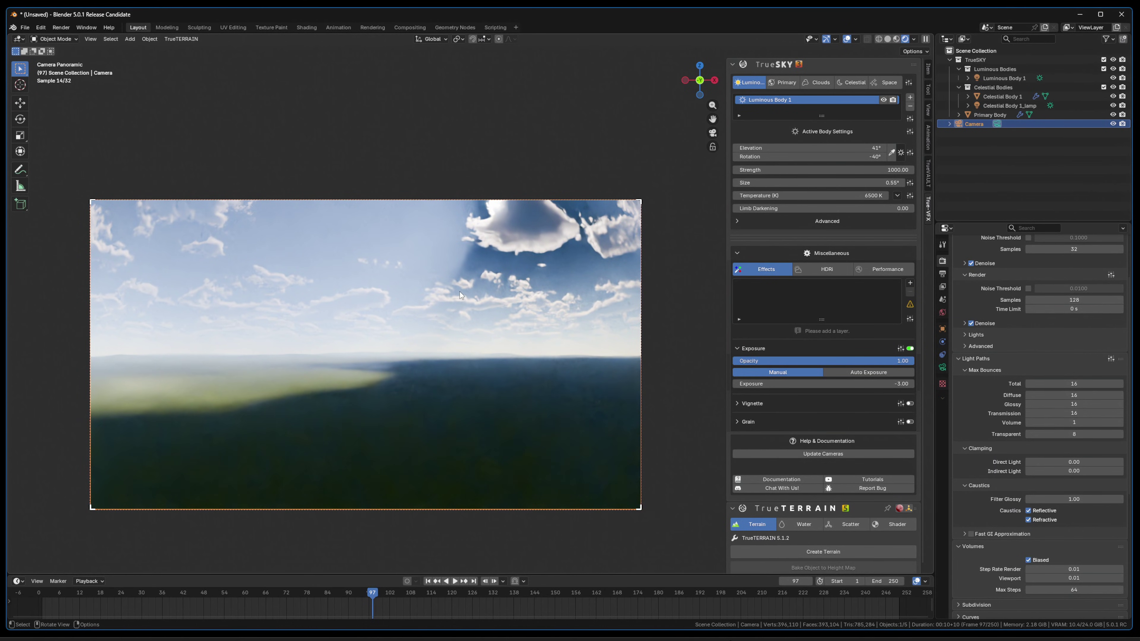
pyautogui.moveTo(861, 154); pyautogui.dragTo(802, 153)
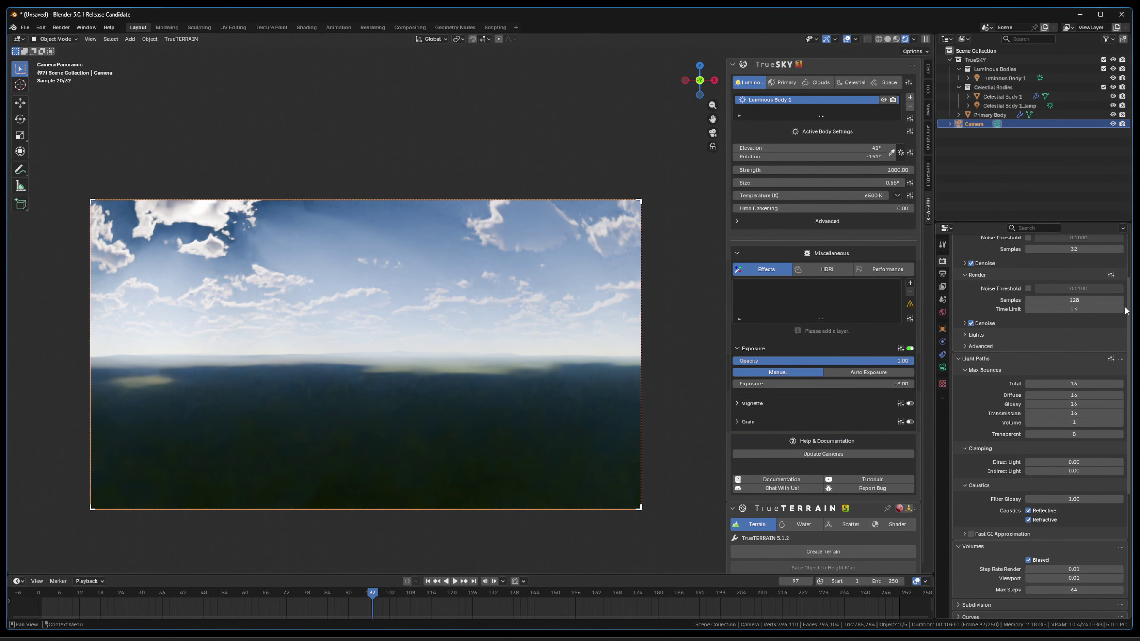
# Step: Switch the viewport to solid shading and render the current frame with Cycles
pyautogui.click(943, 274)
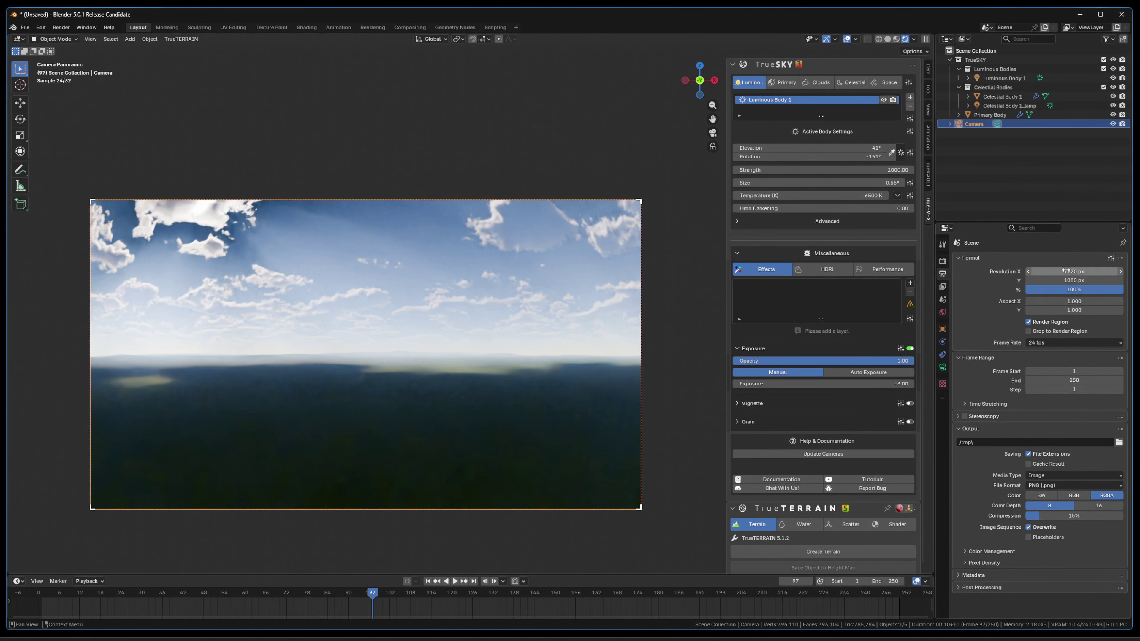
pyautogui.click(942, 260)
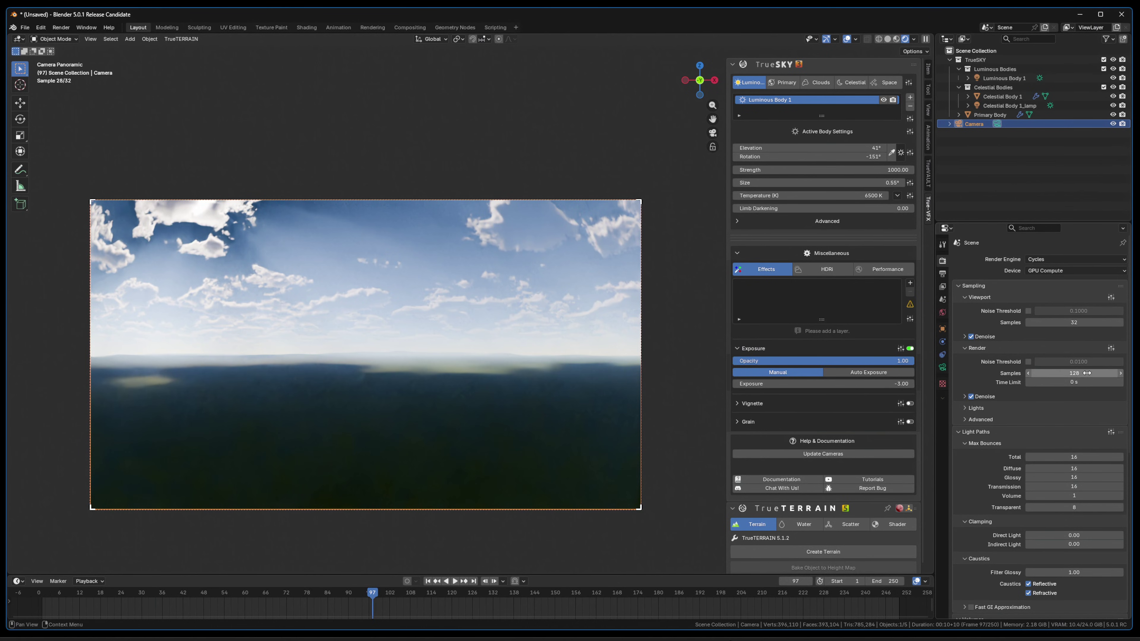
pyautogui.press('z')
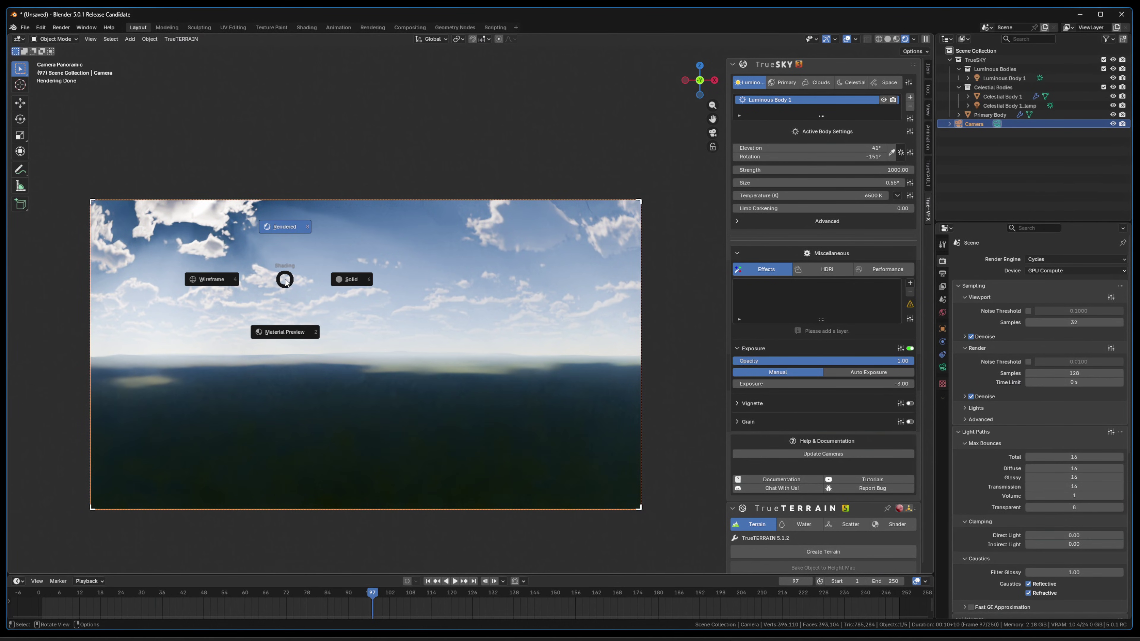
pyautogui.click(332, 279)
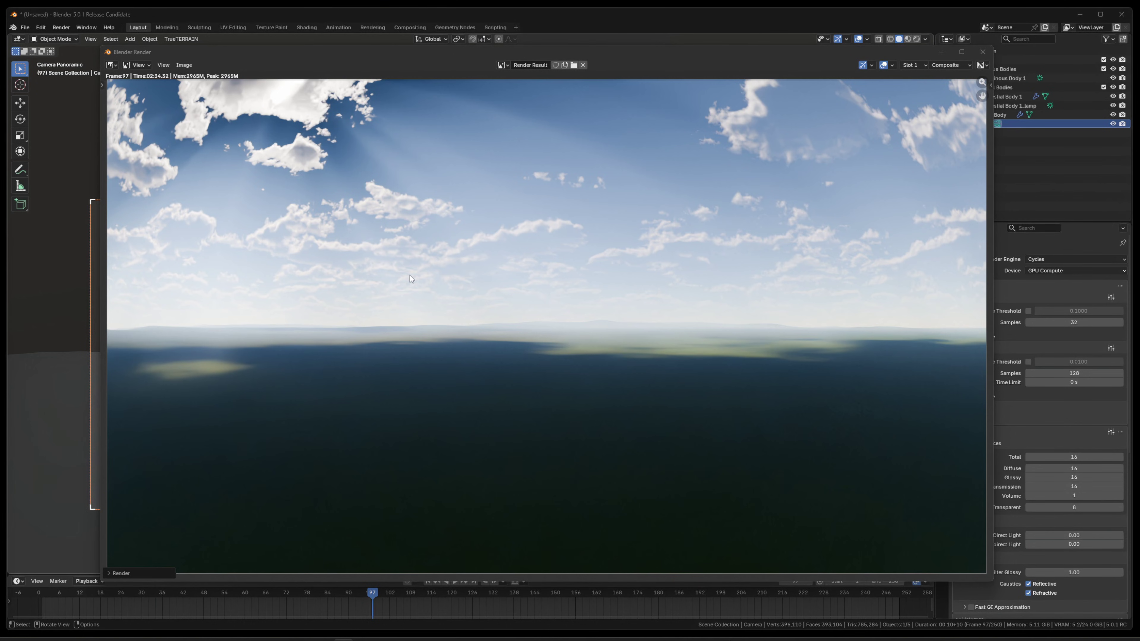
# Step: Examine the clouds, god rays and ground shadows in the rendered image
pyautogui.click(409, 275)
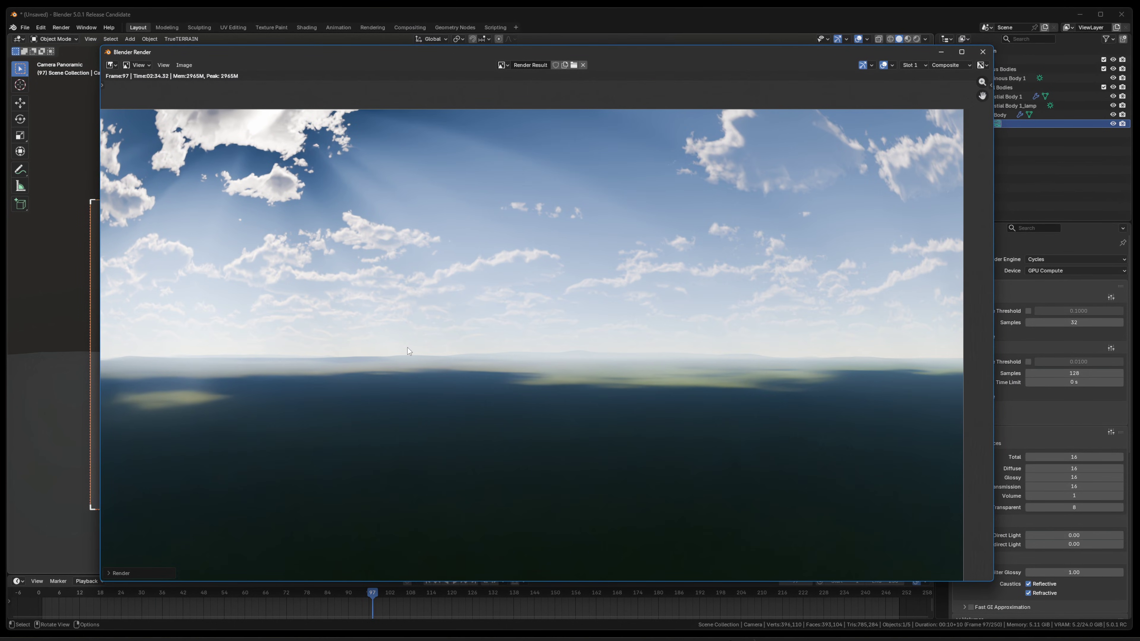
pyautogui.scroll(3, 408, 348)
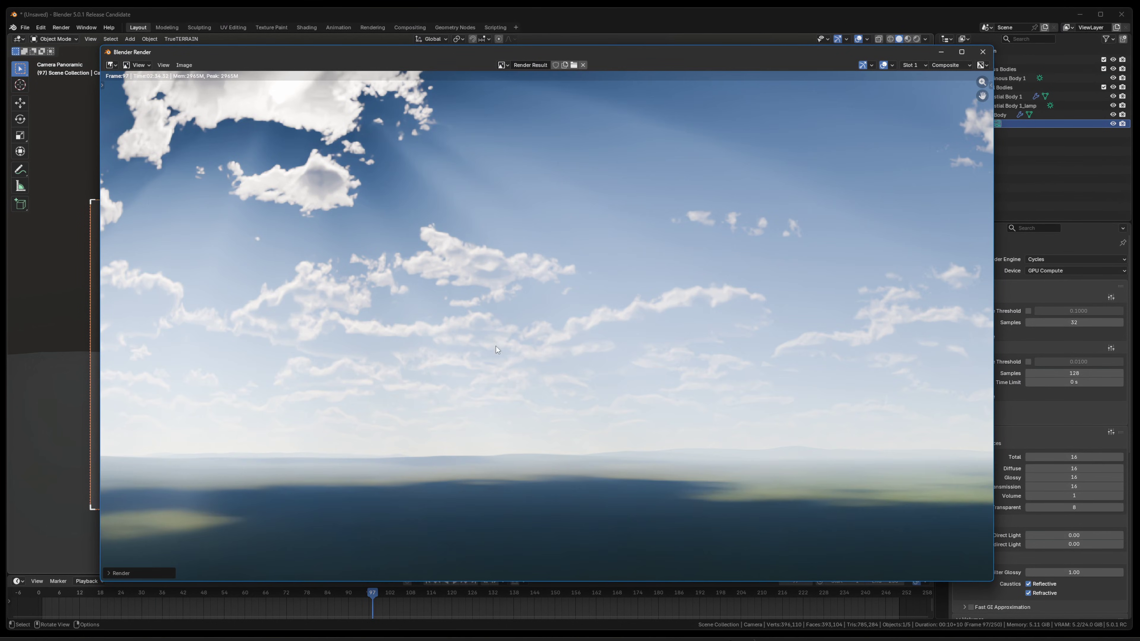
pyautogui.scroll(-3, 496, 347)
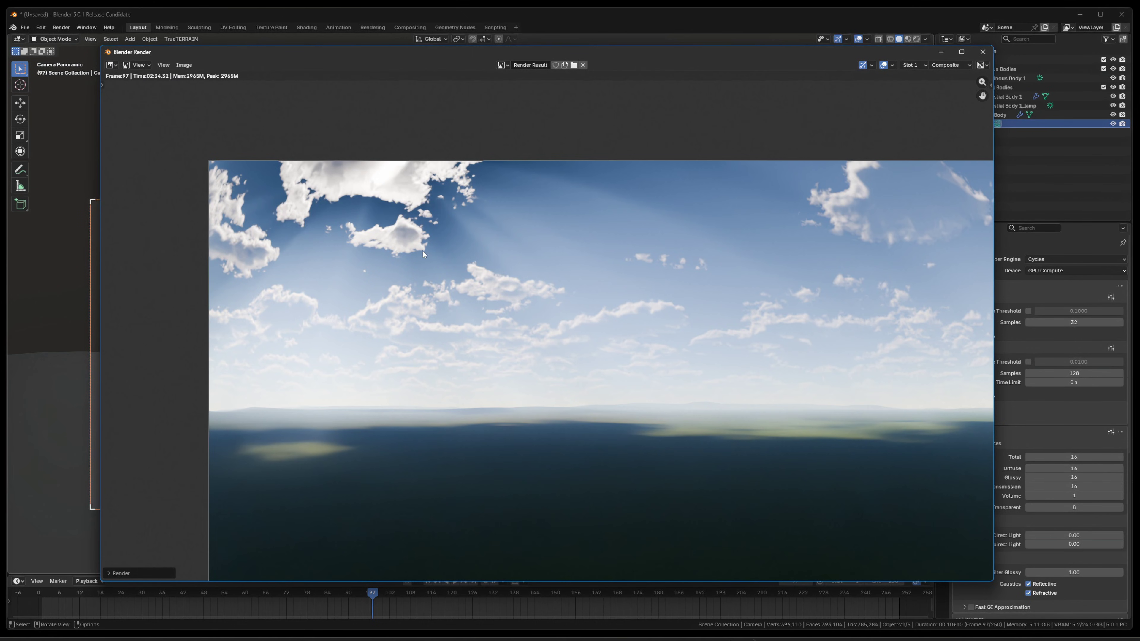
pyautogui.scroll(3, 422, 255)
pyautogui.moveTo(434, 295); pyautogui.dragTo(409, 275, button='middle')
pyautogui.scroll(-5, 475, 294)
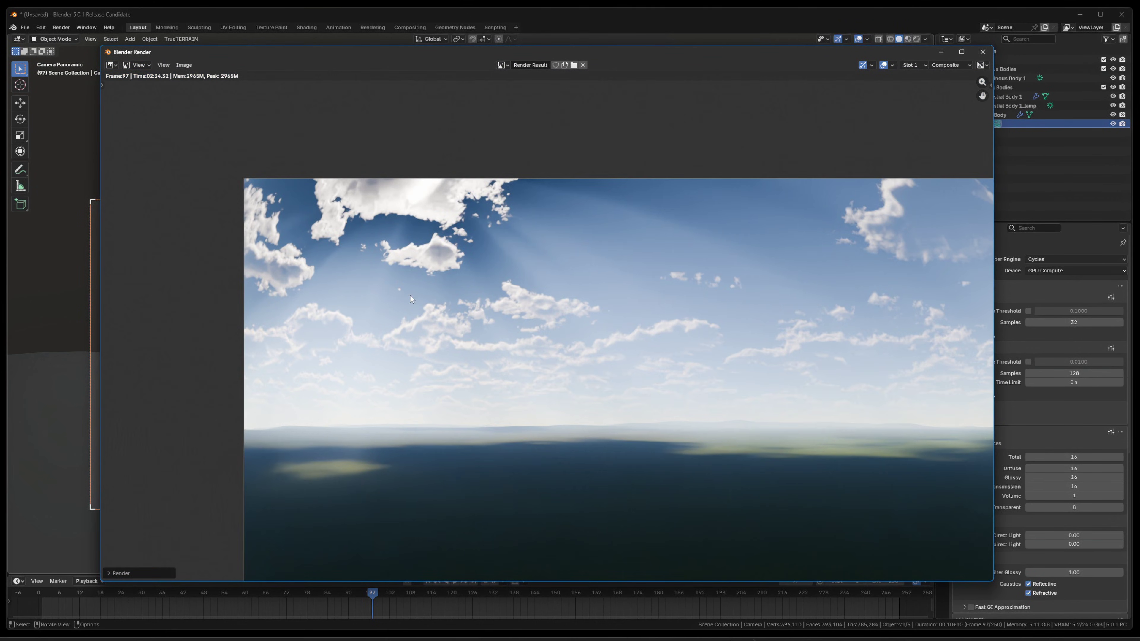
pyautogui.moveTo(411, 298); pyautogui.dragTo(459, 273, button='middle')
pyautogui.scroll(4, 454, 295)
pyautogui.scroll(-2, 483, 286)
pyautogui.scroll(2, 484, 269)
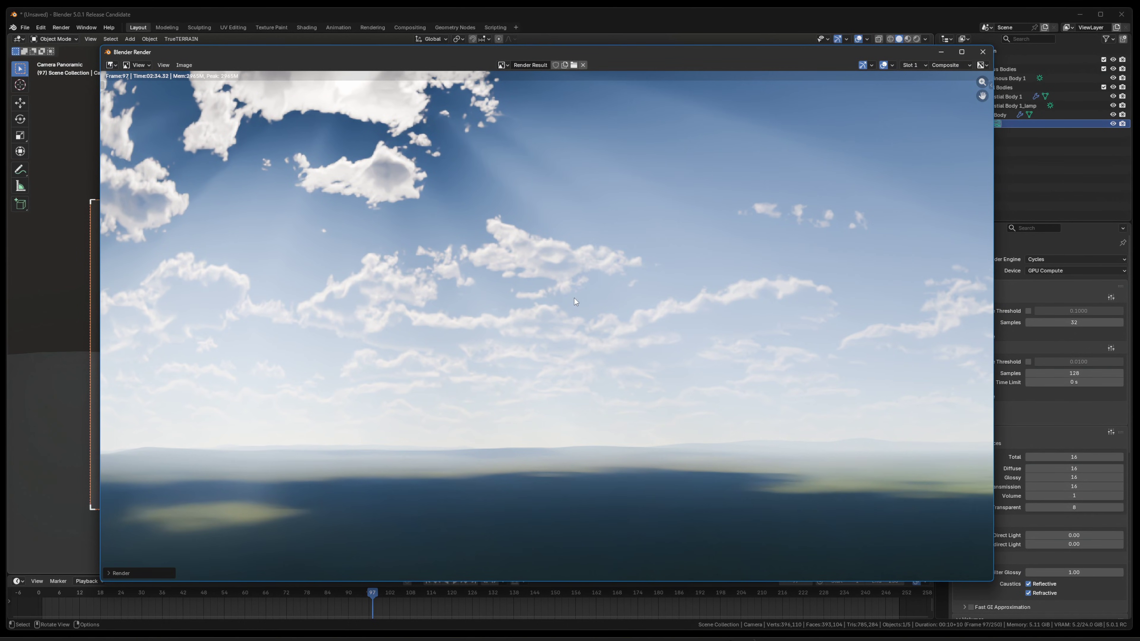
pyautogui.scroll(-2, 552, 268)
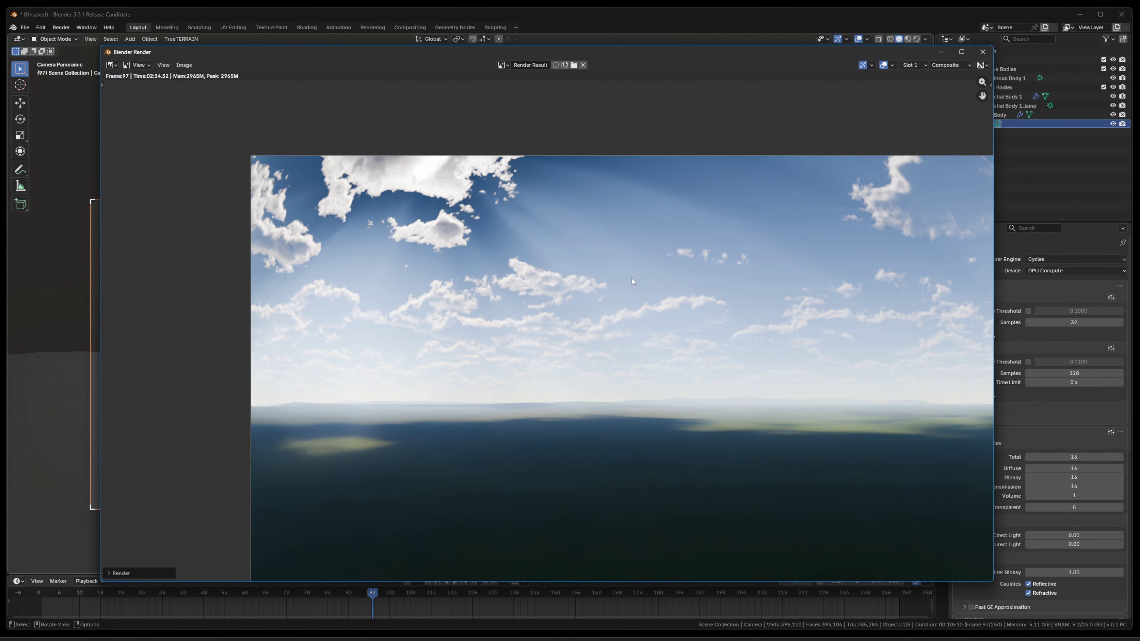
pyautogui.moveTo(630, 276); pyautogui.dragTo(522, 291, button='middle')
pyautogui.scroll(2, 519, 290)
pyautogui.scroll(-1, 517, 288)
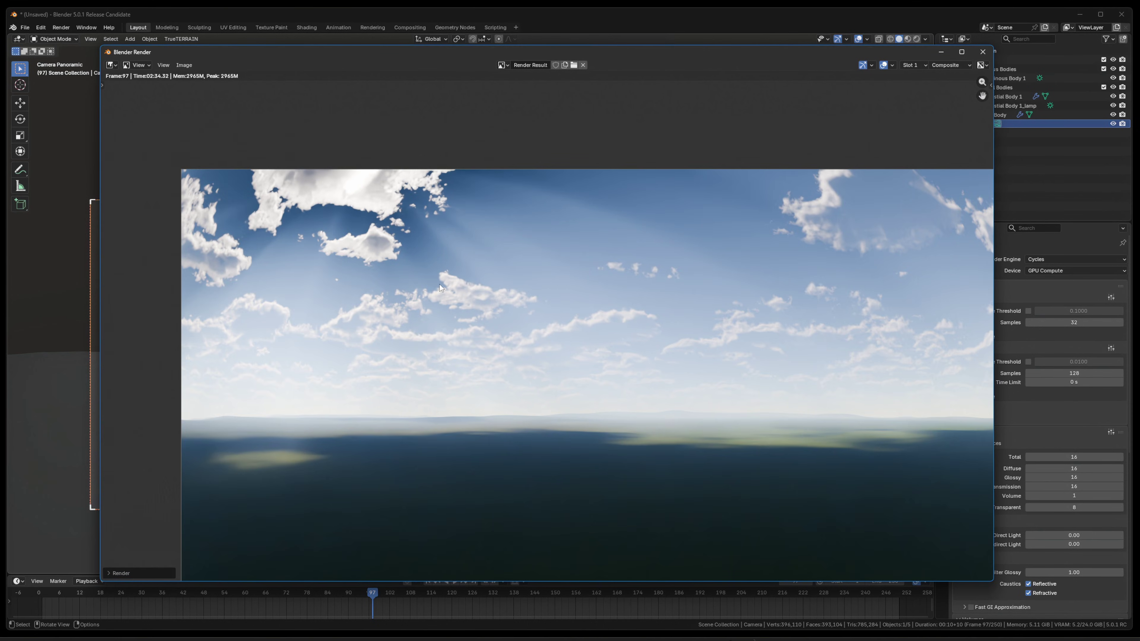
pyautogui.moveTo(432, 312); pyautogui.dragTo(417, 271, button='middle')
pyautogui.scroll(1, 438, 312)
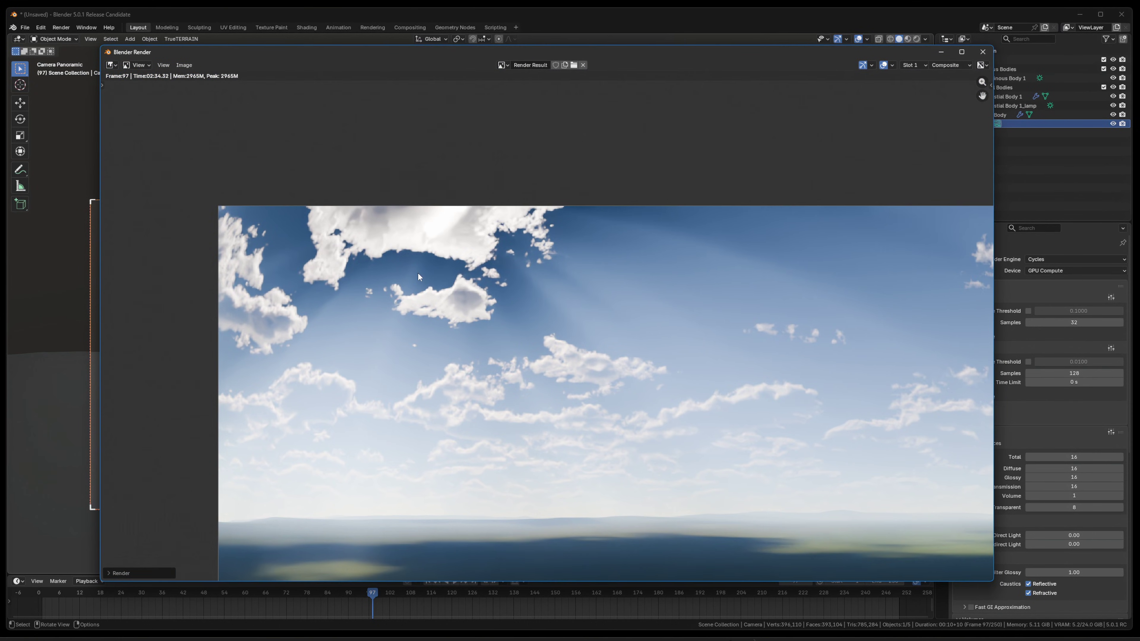
pyautogui.scroll(3, 423, 275)
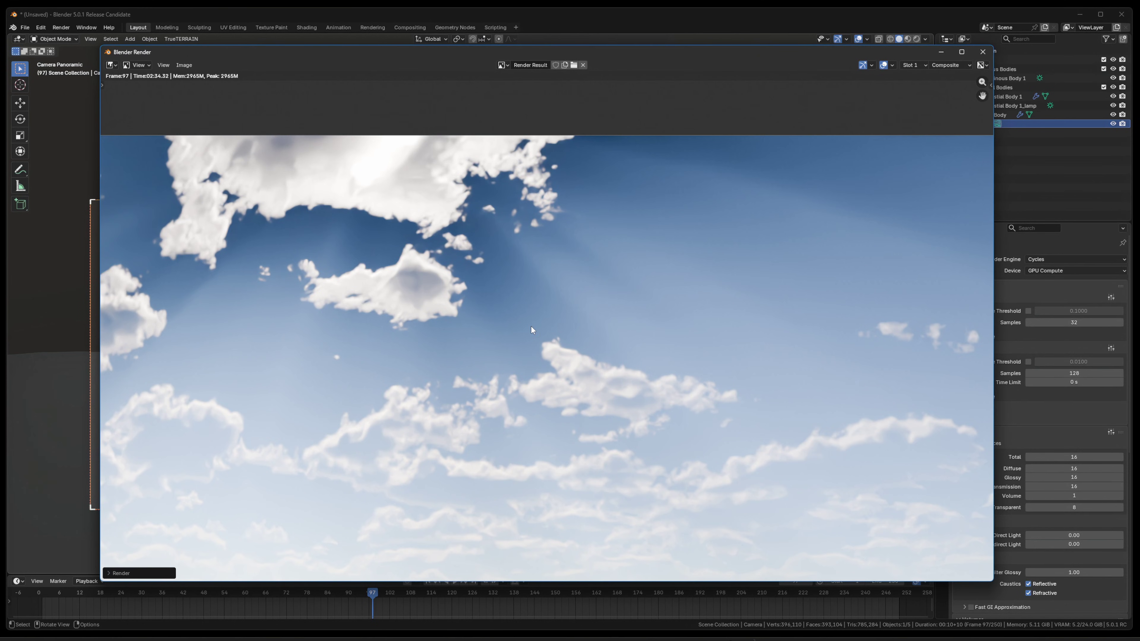
pyautogui.scroll(-3, 531, 330)
pyautogui.scroll(2, 623, 331)
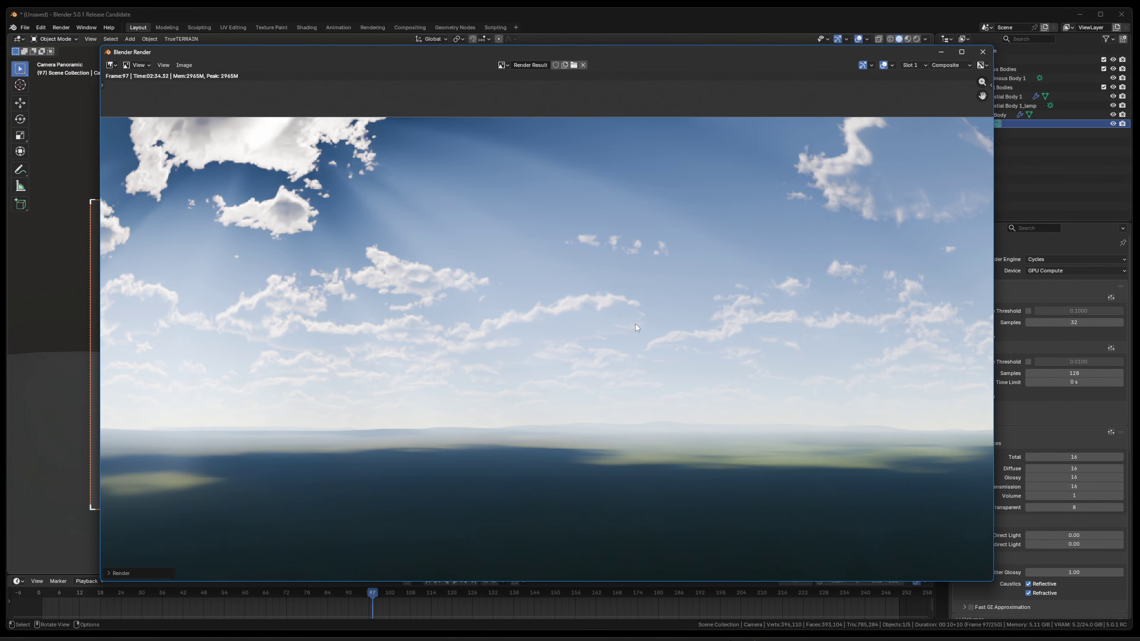
# Step: Close the render result and return the viewport to rendered shading
pyautogui.press('Escape')
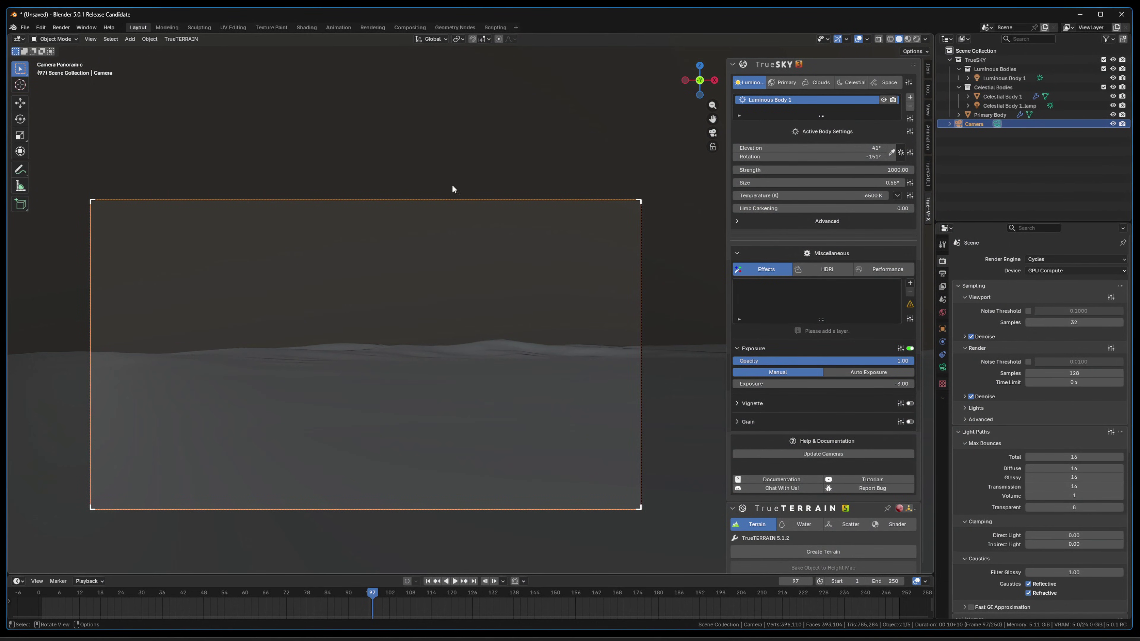
pyautogui.press('z')
pyautogui.click(442, 163)
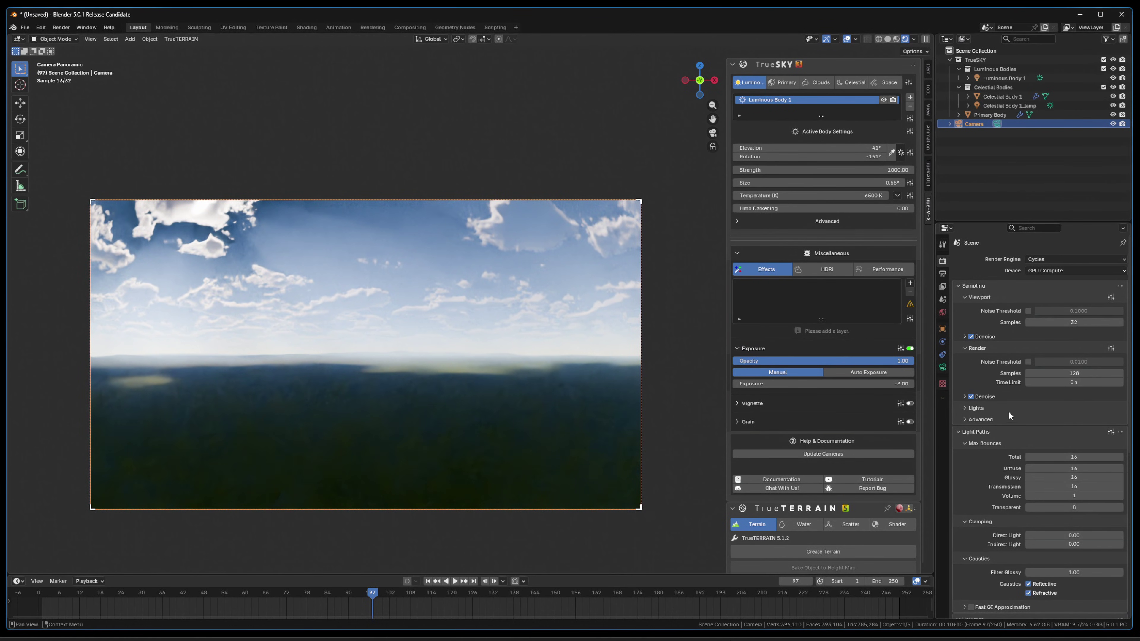
# Step: Set the maximum volume light bounces to 2
pyautogui.scroll(-5, 1008, 411)
pyautogui.moveTo(1090, 385); pyautogui.dragTo(1097, 385)
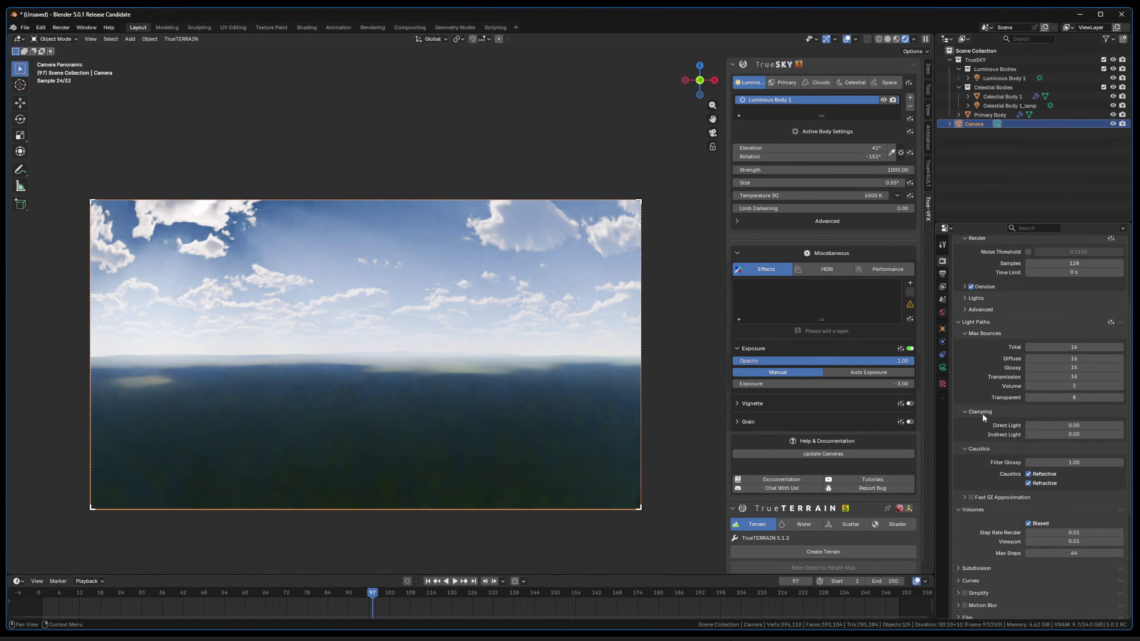
# Step: Compare volume max steps of 32 and 64 in the viewport render, ending on 32
pyautogui.scroll(-5, 1001, 412)
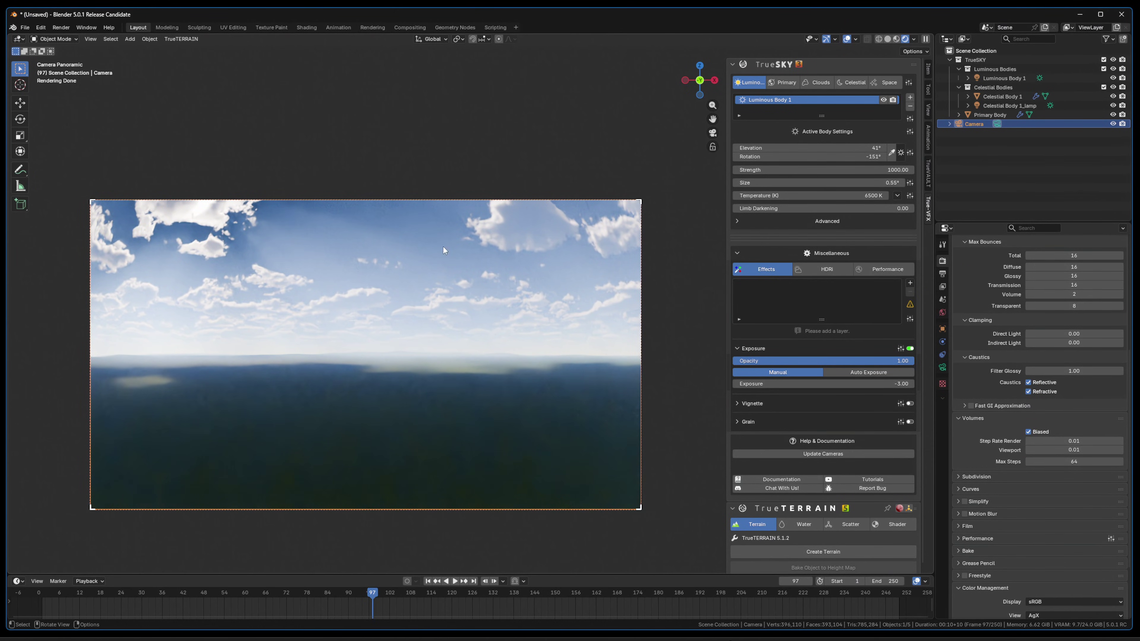
pyautogui.click(1063, 461)
pyautogui.write('32')
pyautogui.press('Return')
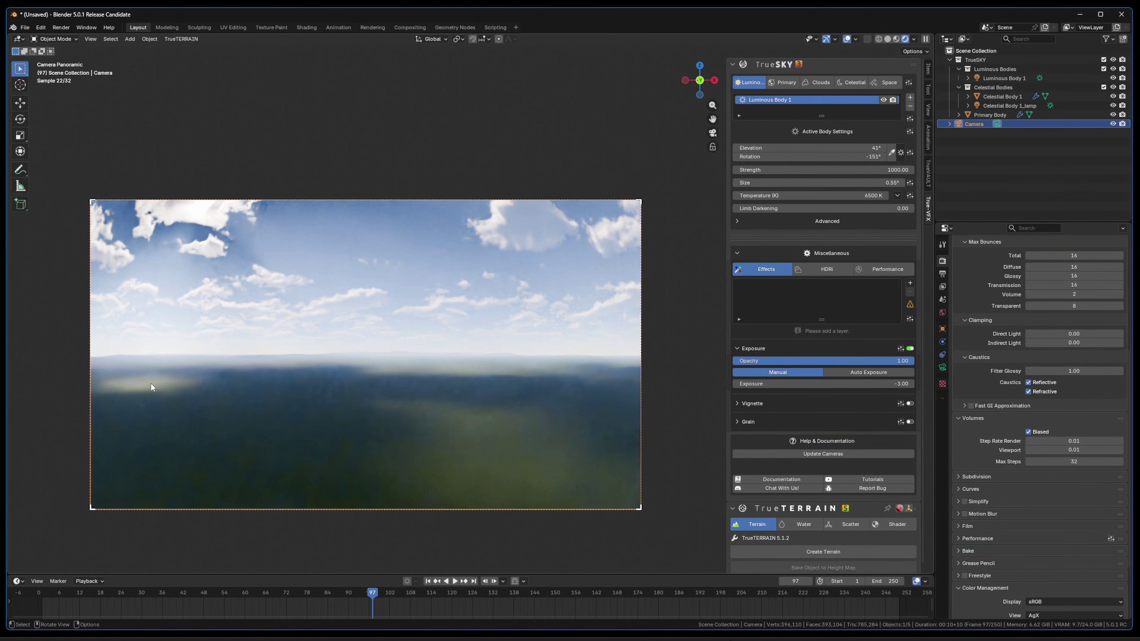
pyautogui.click(1072, 460)
pyautogui.write('6')
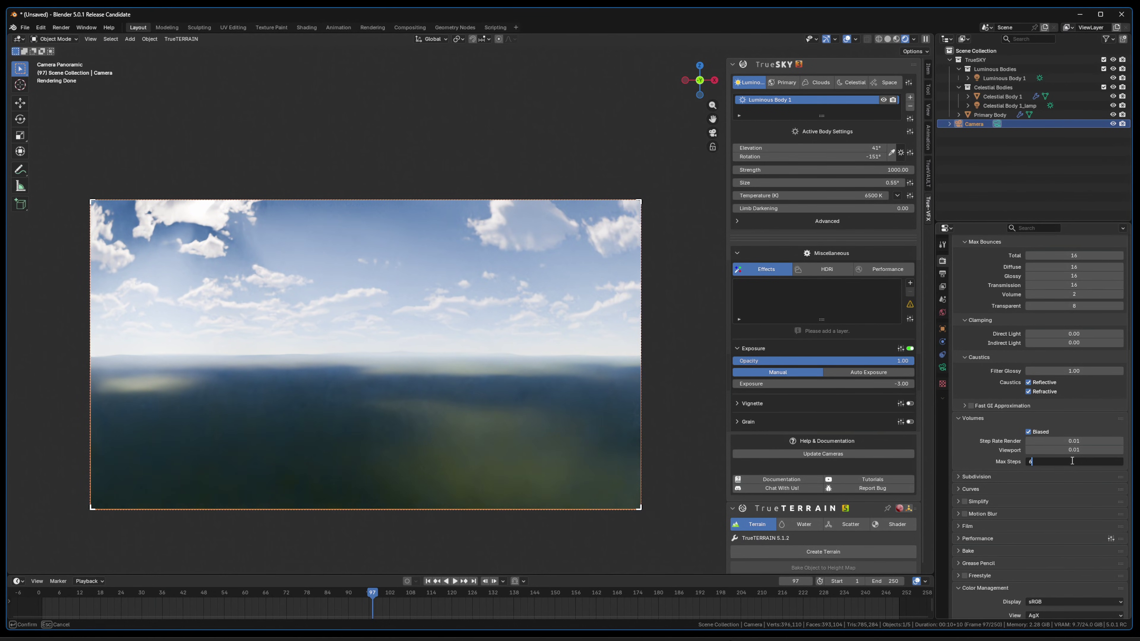
pyautogui.write('4')
pyautogui.press('Return')
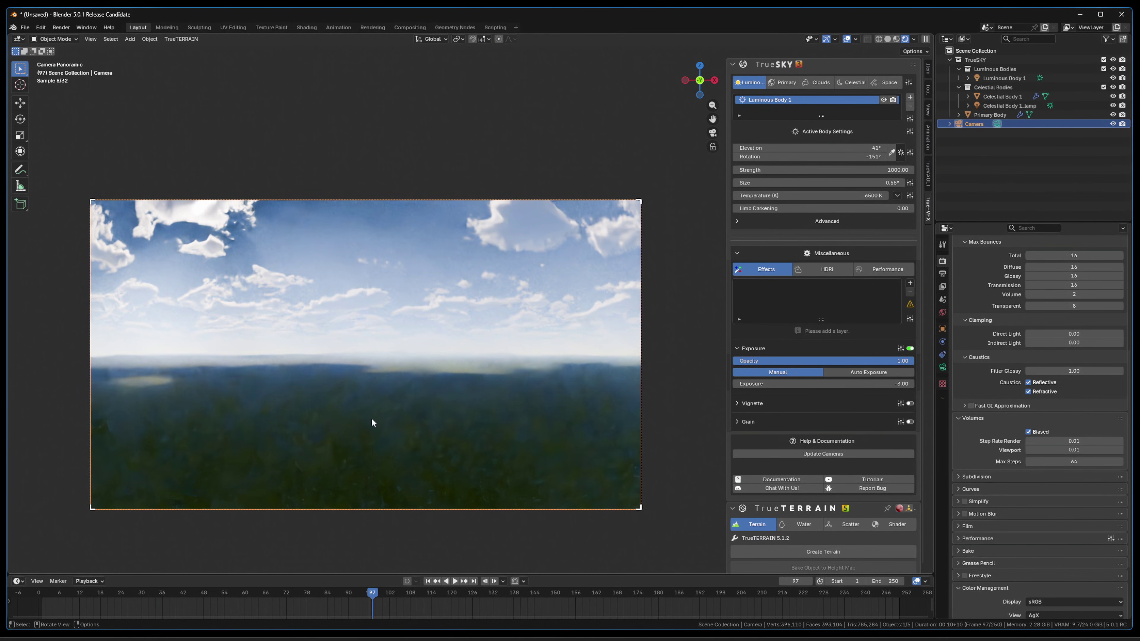
pyautogui.click(1096, 463)
pyautogui.write('32')
pyautogui.press('Return')
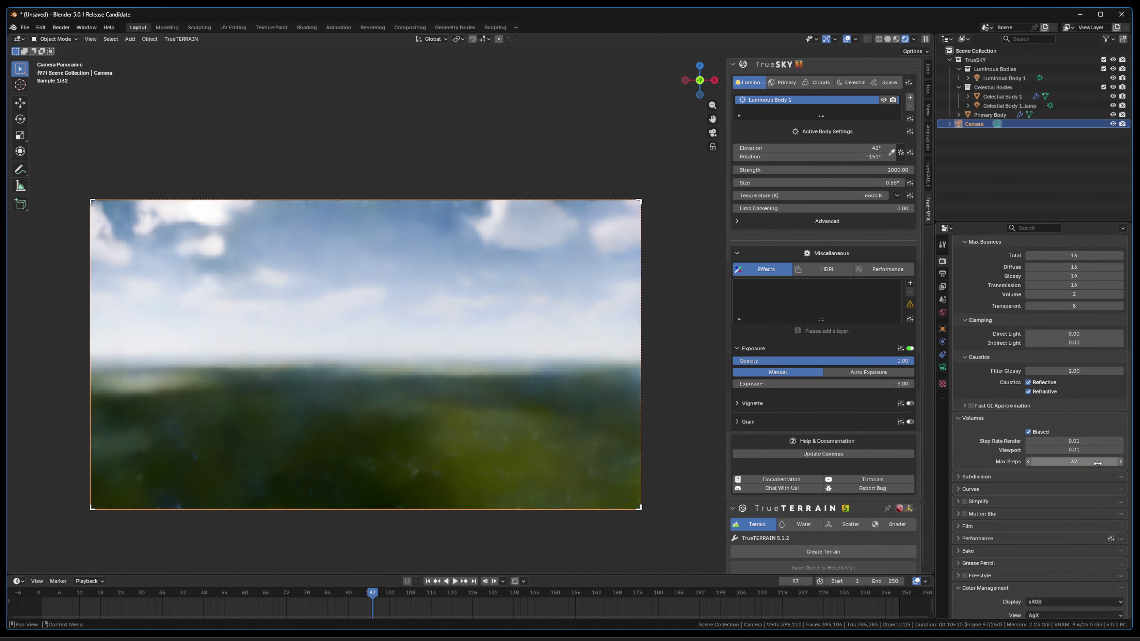
# Step: Set the volume max steps to 256
pyautogui.moveTo(1097, 461); pyautogui.dragTo(1074, 463)
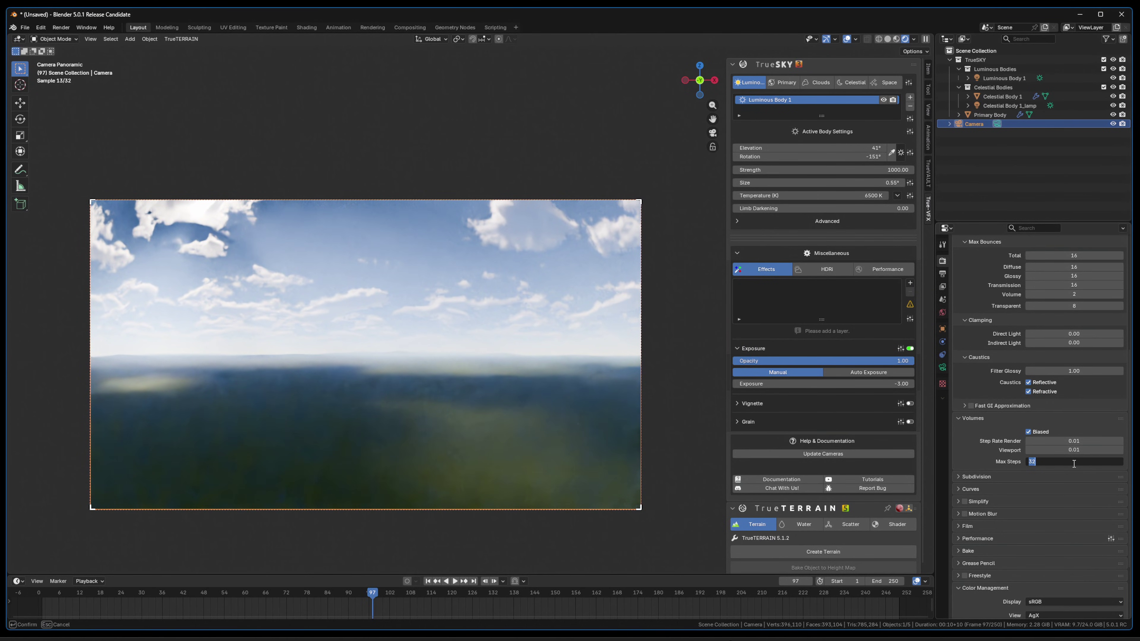
pyautogui.write('256')
pyautogui.press('Return')
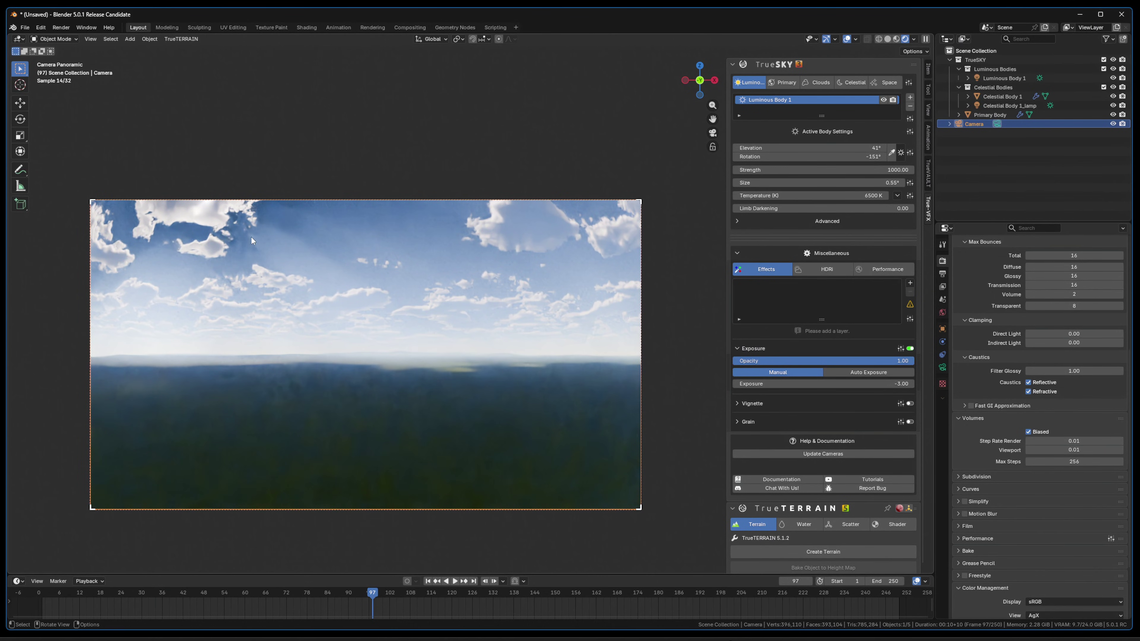
# Step: Set the volume step rate to 2 for both the render and the viewport
pyautogui.click(1073, 440)
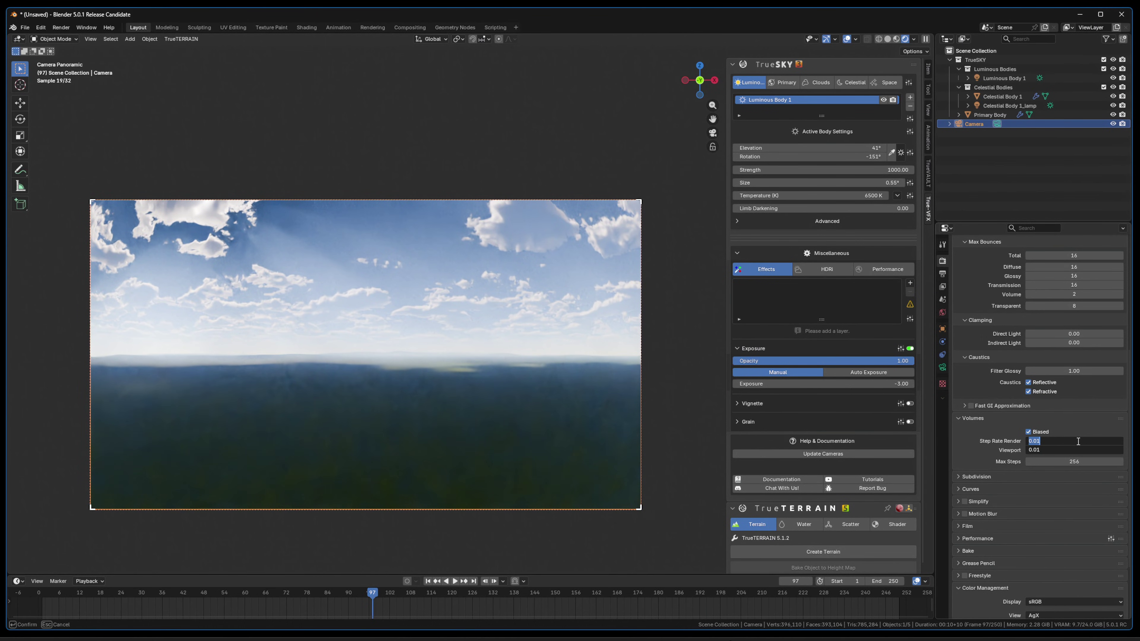
pyautogui.write('2')
pyautogui.press('Return')
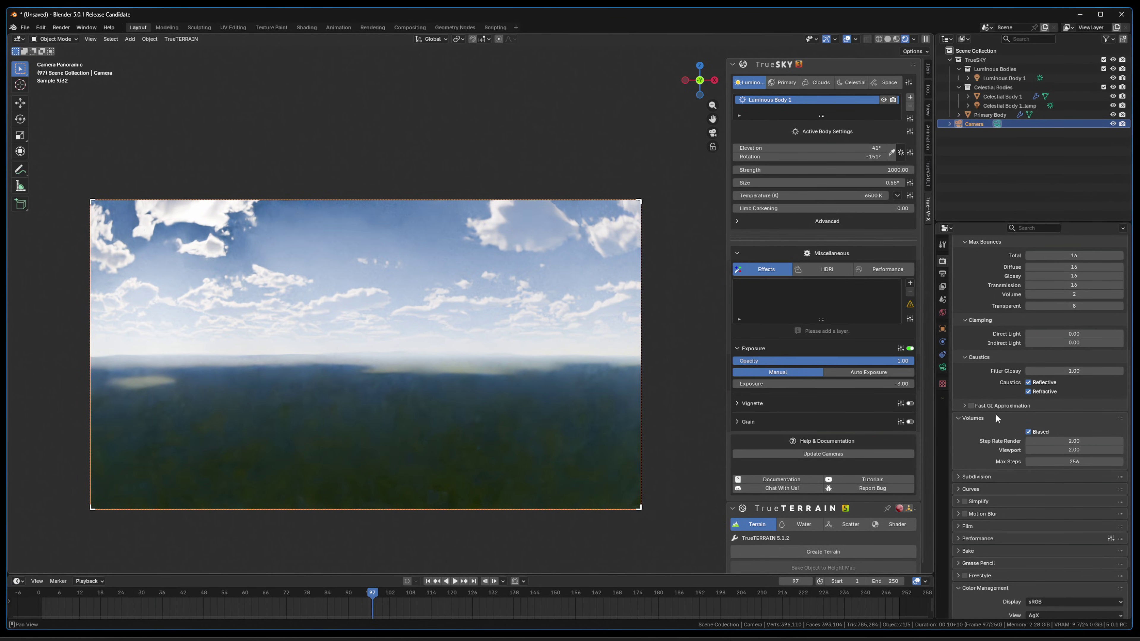
# Step: Set the volume step rate to 4 for both the render and the viewport
pyautogui.moveTo(1066, 440); pyautogui.dragTo(1065, 446)
pyautogui.write('4')
pyautogui.press('Return')
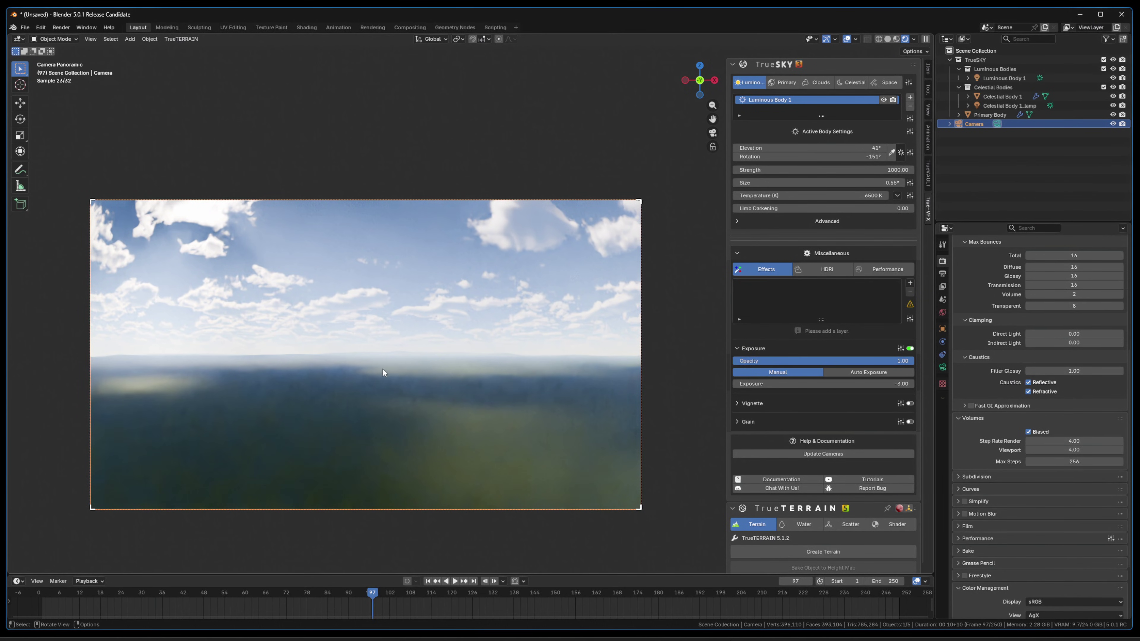
# Step: Set the volume max steps to 48 and the step rate to 0.01 for both the render and the viewport
pyautogui.click(1075, 460)
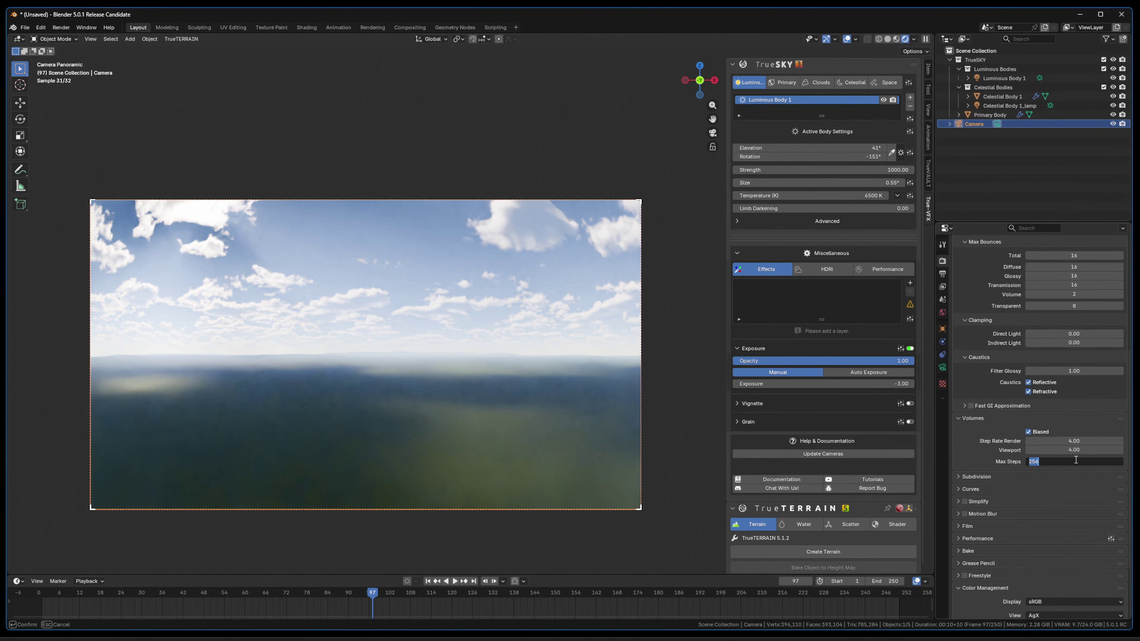
pyautogui.write('48')
pyautogui.press('Return')
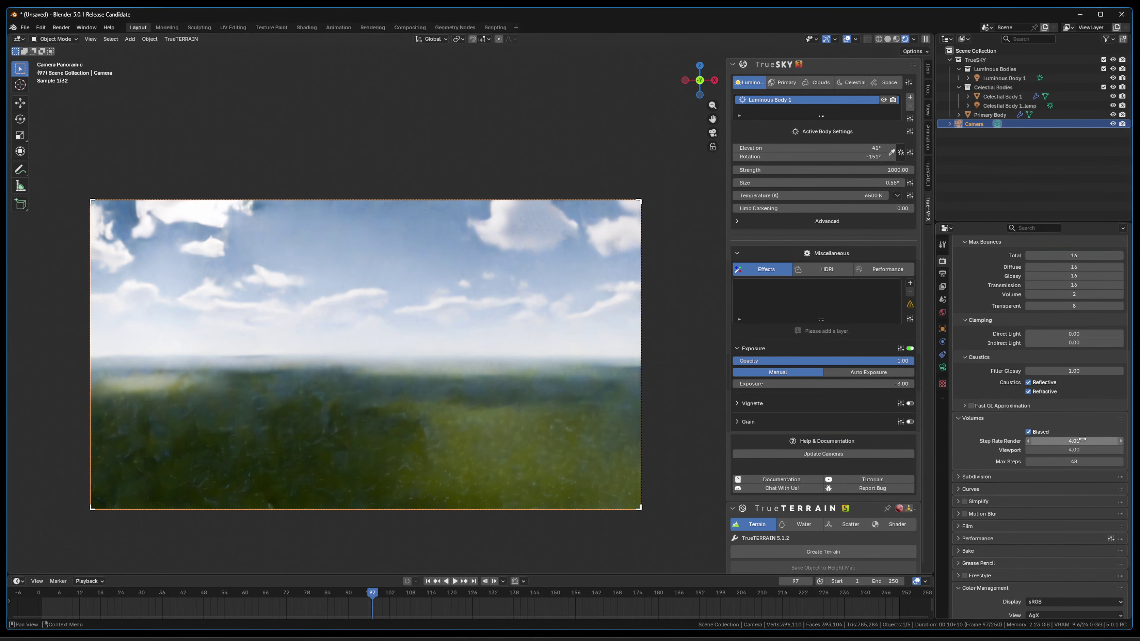
pyautogui.moveTo(1082, 439)
pyautogui.mouseDown()
pyautogui.moveTo(1074, 448)
pyautogui.moveTo(1079, 440)
pyautogui.mouseUp()
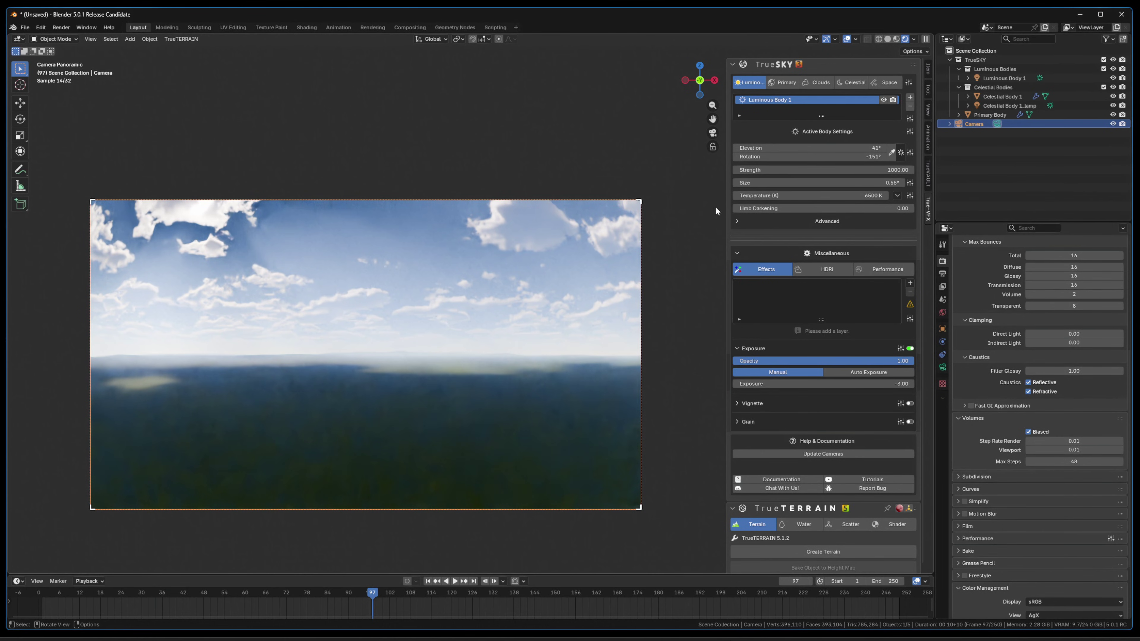
# Step: Compare volume max steps of 8, 16 and 32 in the viewport render, ending on 32
pyautogui.click(819, 83)
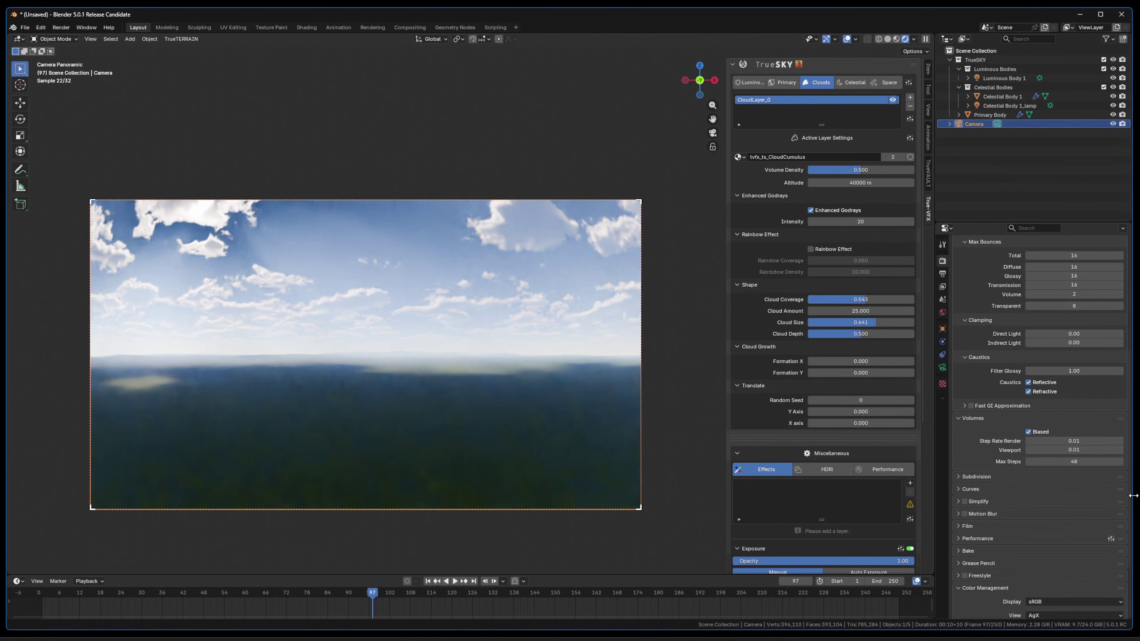
pyautogui.click(1082, 462)
pyautogui.write('8')
pyautogui.press('Return')
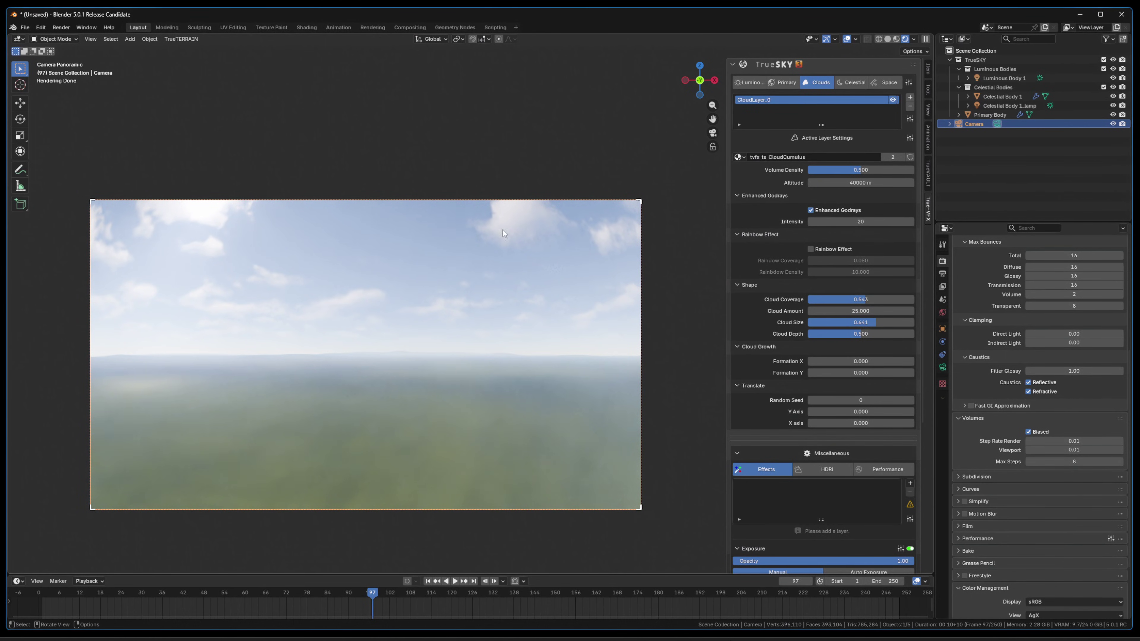
pyautogui.click(1065, 462)
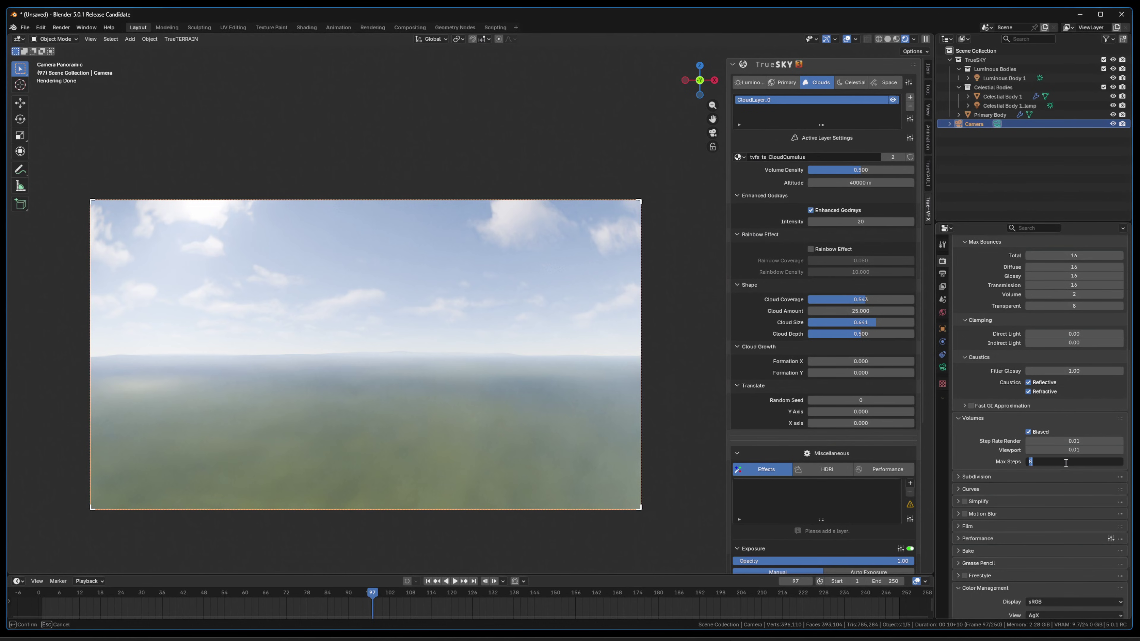
pyautogui.write('16')
pyautogui.press('Return')
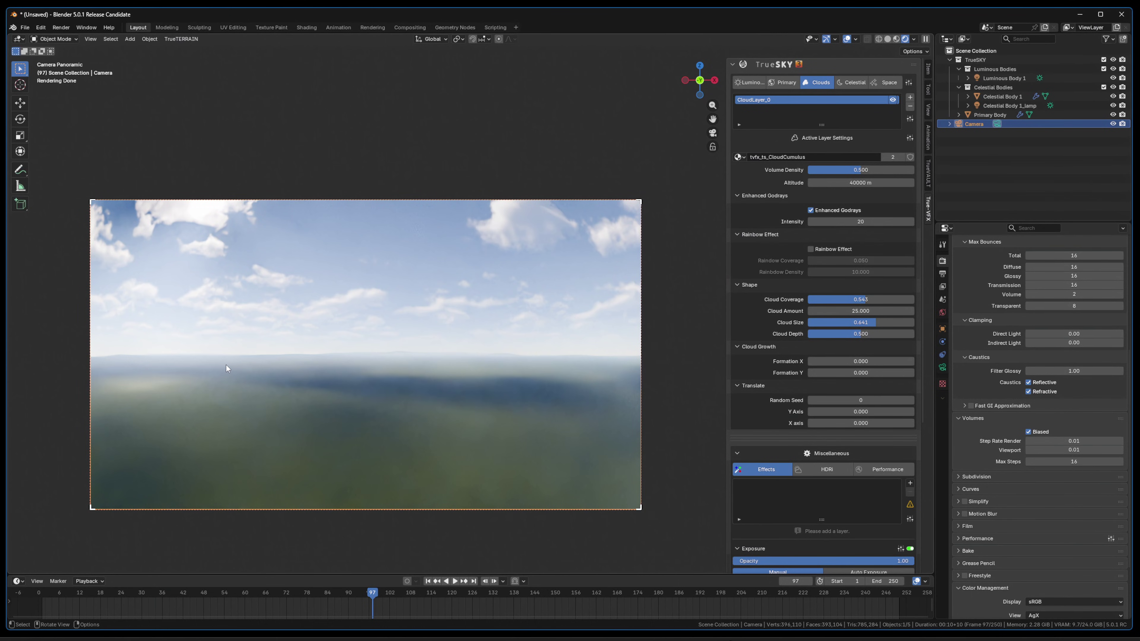
pyautogui.click(1078, 460)
pyautogui.write('3')
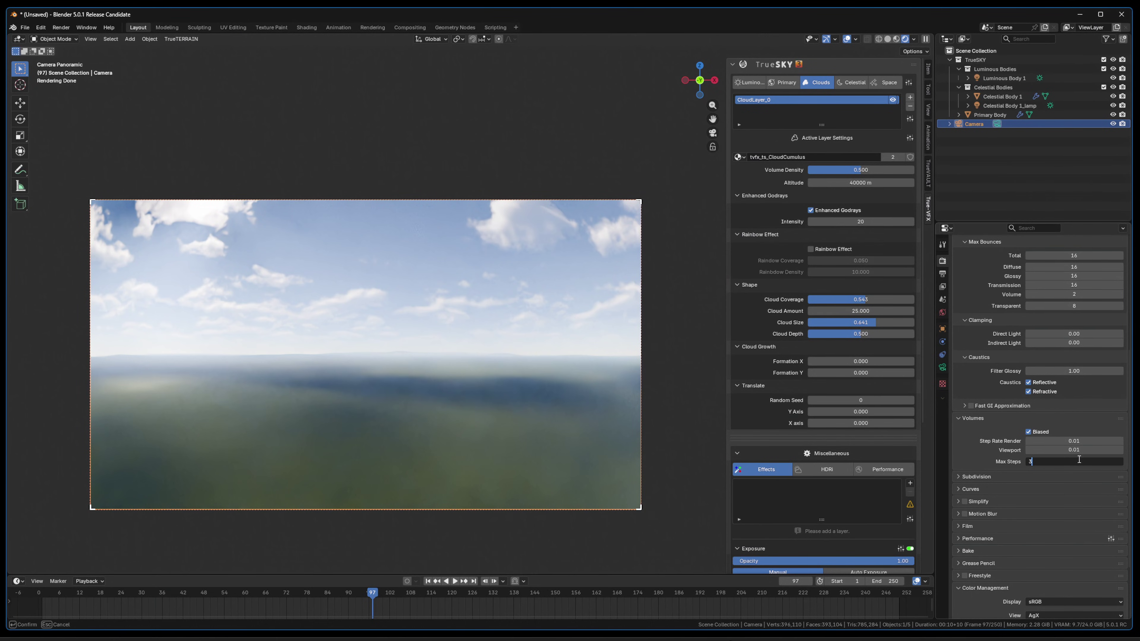
pyautogui.write('2')
pyautogui.press('Return')
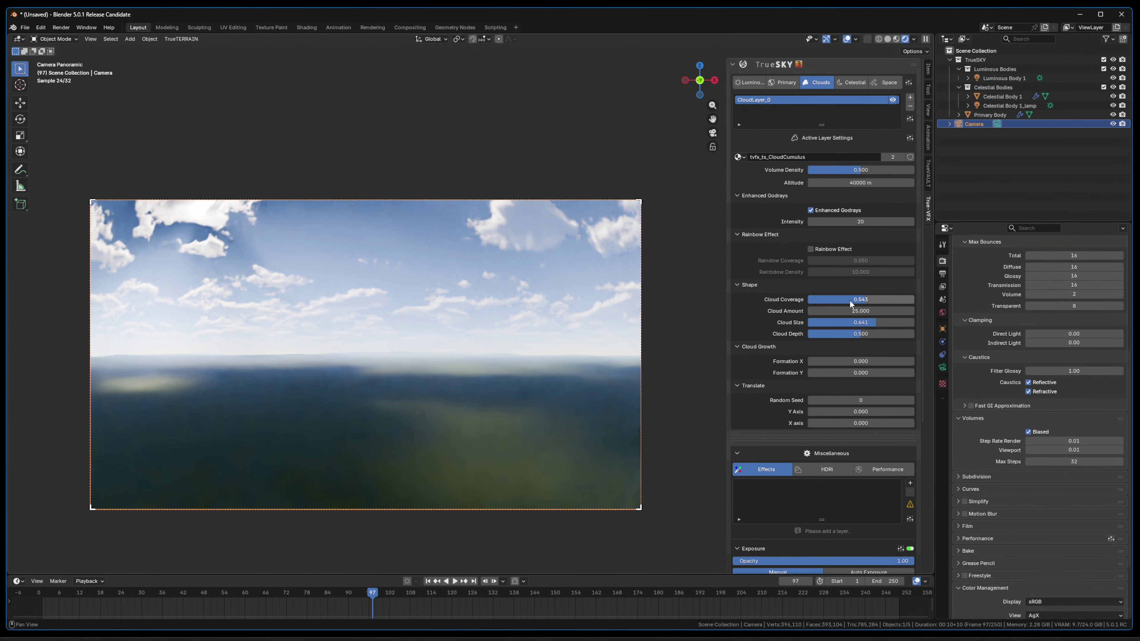
# Step: Set the cumulus layer's cloud amount to 10 and lower the sun's elevation to 23°
pyautogui.click(860, 311)
pyautogui.write('100')
pyautogui.press('Return')
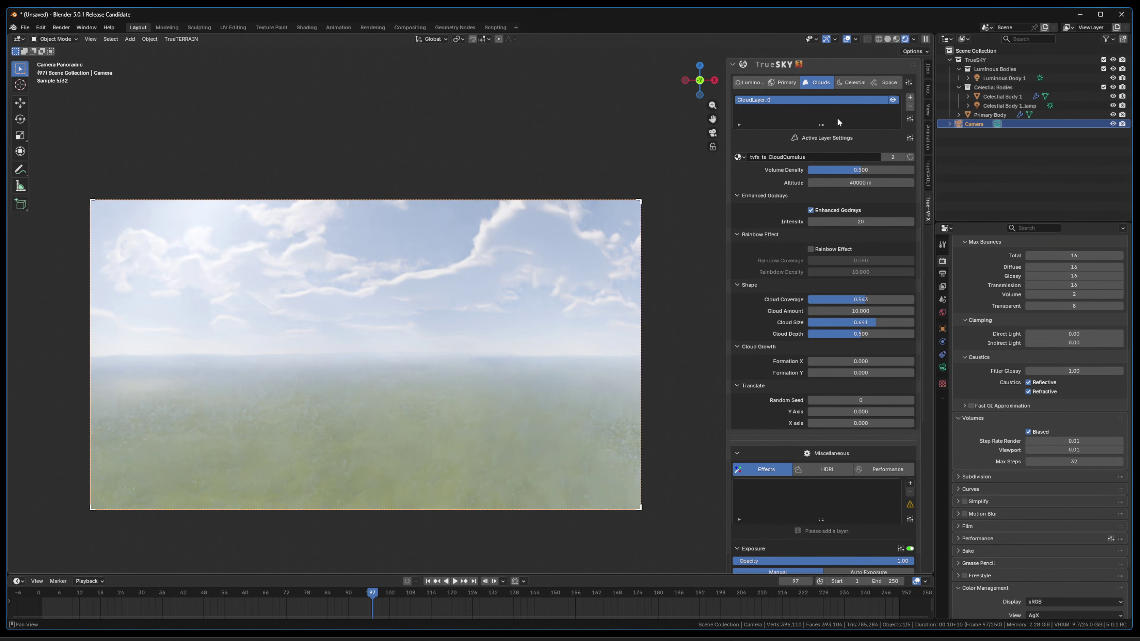
pyautogui.click(758, 82)
pyautogui.moveTo(808, 148); pyautogui.dragTo(847, 146)
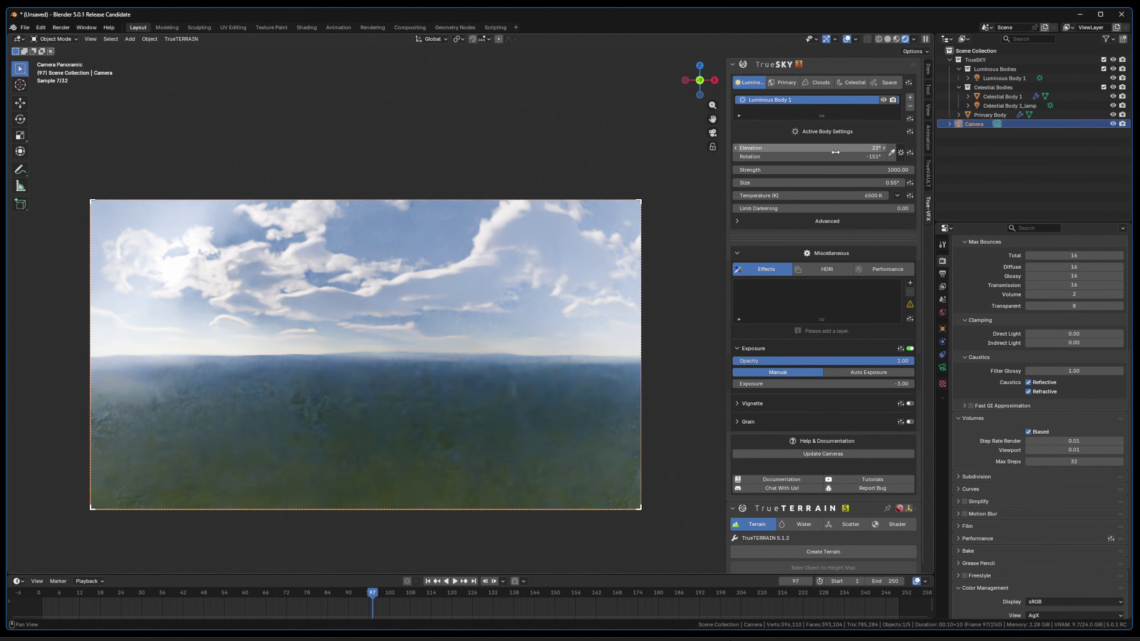
# Step: Try viewport volume step rates of 1, 4 and 8, ending on 8
pyautogui.click(1066, 449)
pyautogui.write('1')
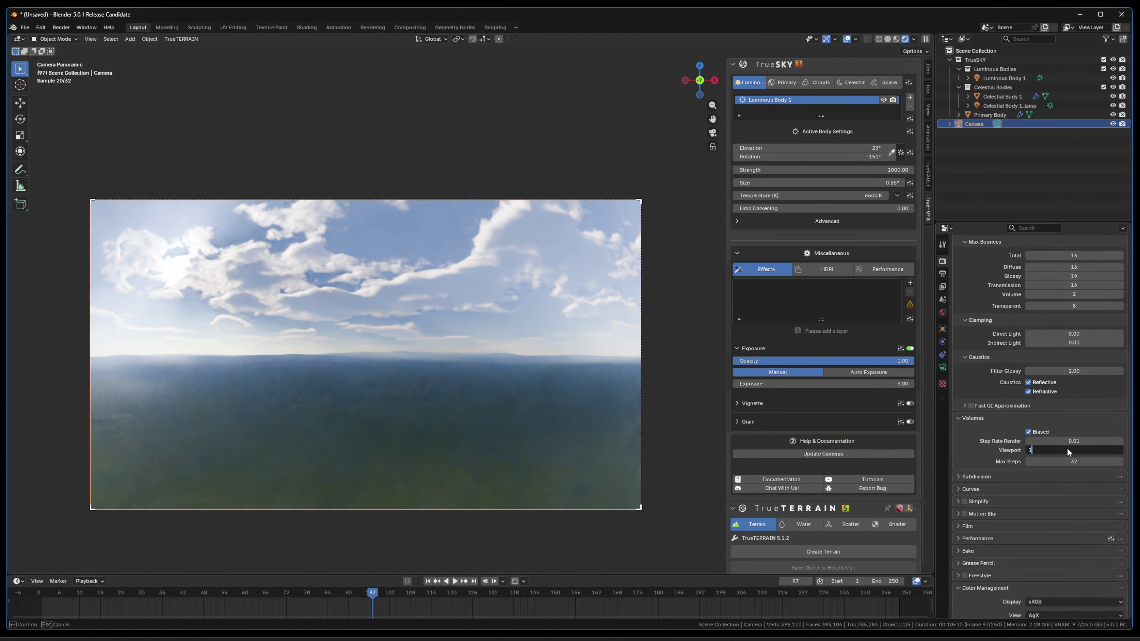
pyautogui.press('Return')
pyautogui.click(1068, 449)
pyautogui.write('4')
pyautogui.press('Return')
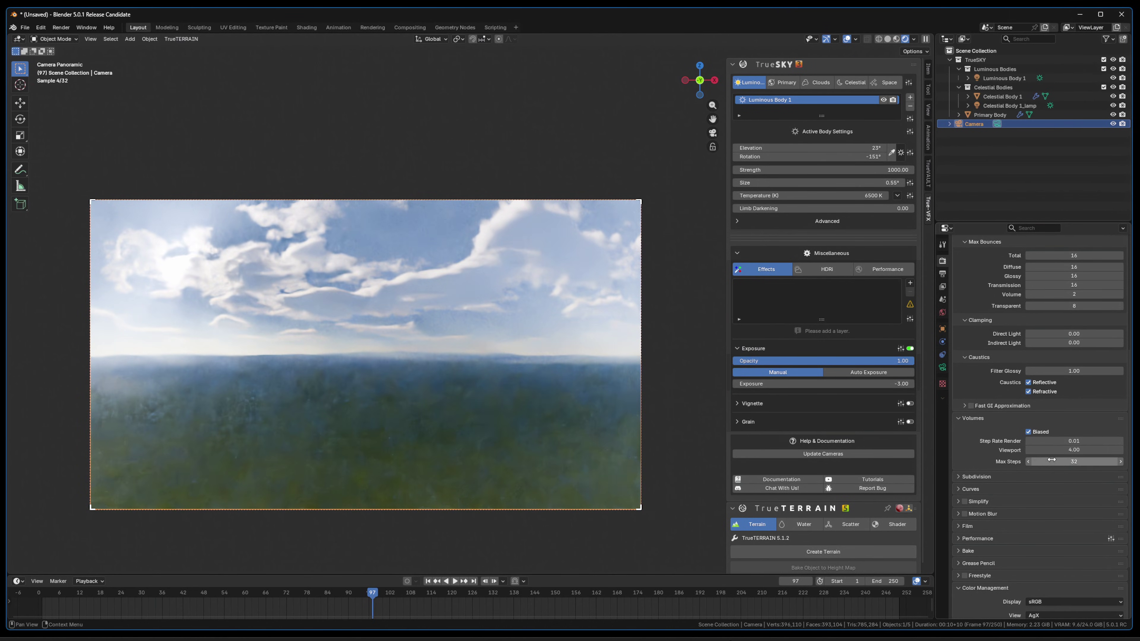
pyautogui.click(1063, 449)
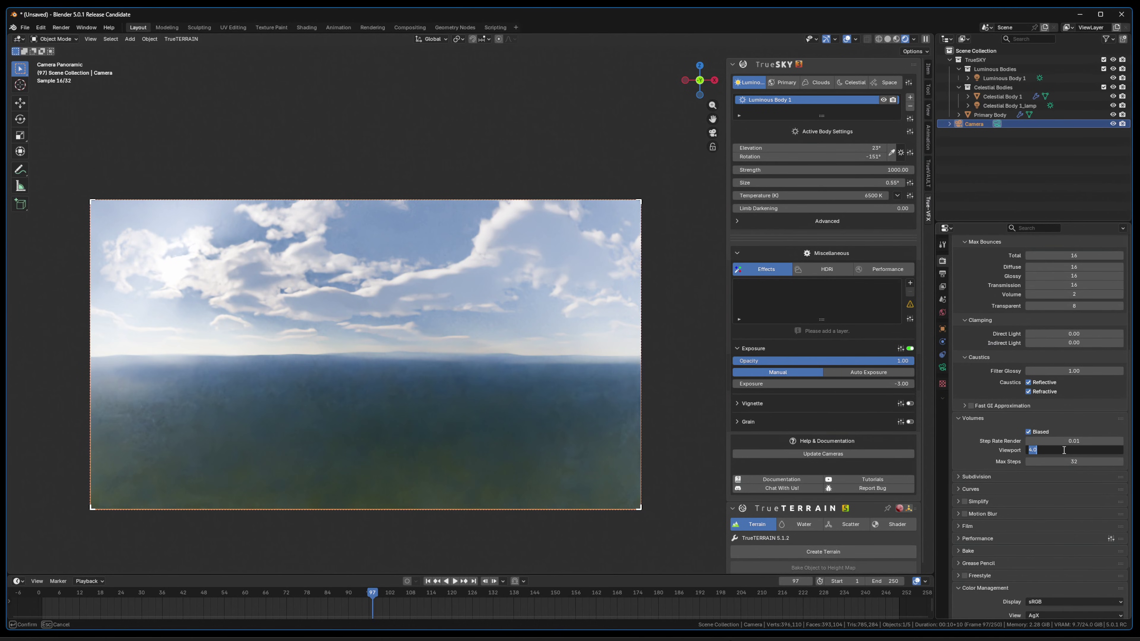
pyautogui.write('8')
pyautogui.press('Return')
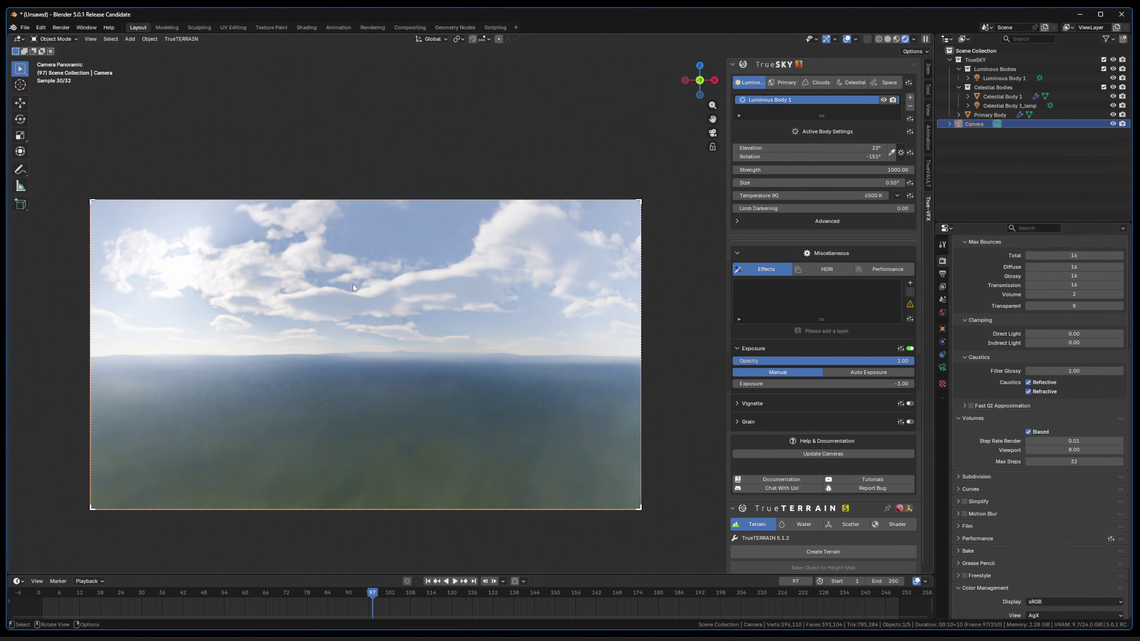
# Step: Switch the viewport to solid shading and render the current frame
pyautogui.press('z')
pyautogui.click(414, 287)
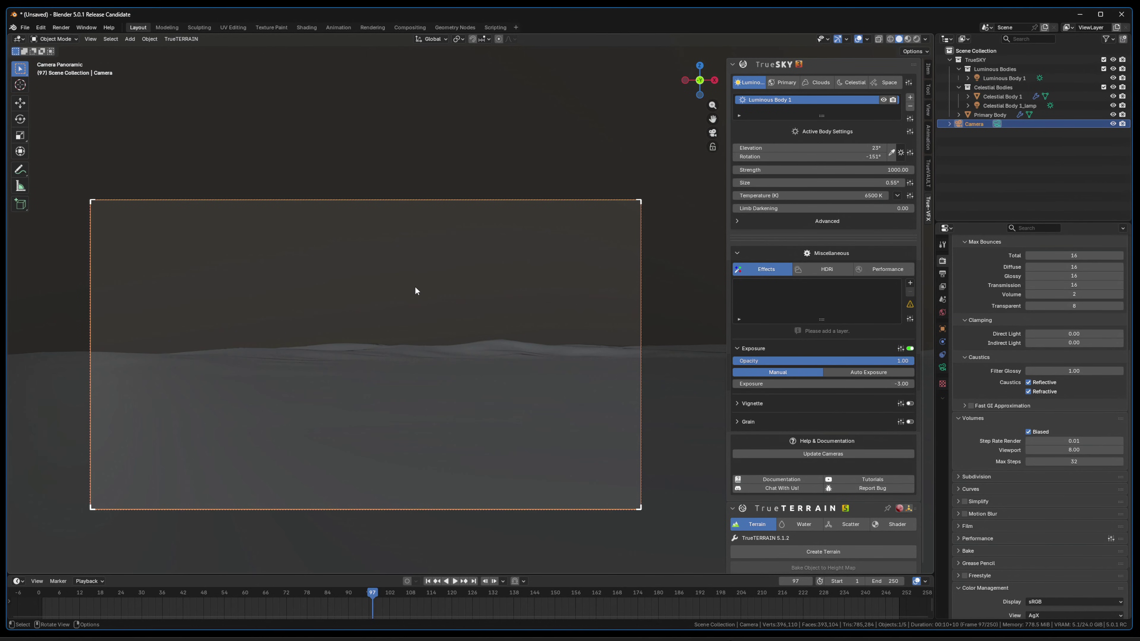
pyautogui.press('F12')
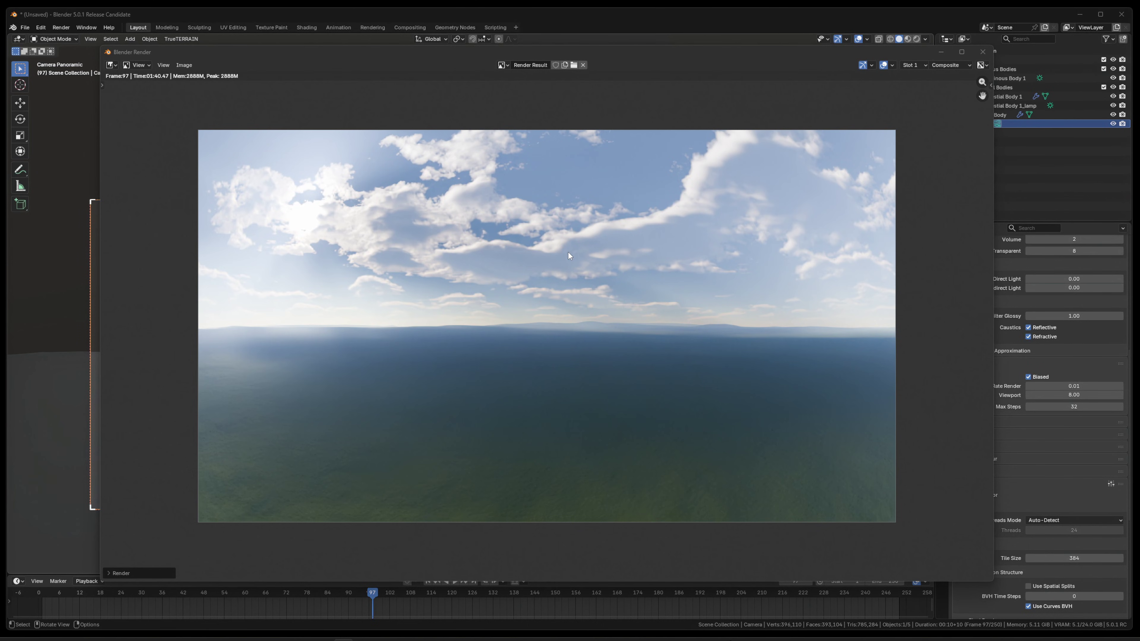
# Step: Compare the final render of the clouds with the viewport in rendered shading
pyautogui.moveTo(626, 51); pyautogui.dragTo(865, 47)
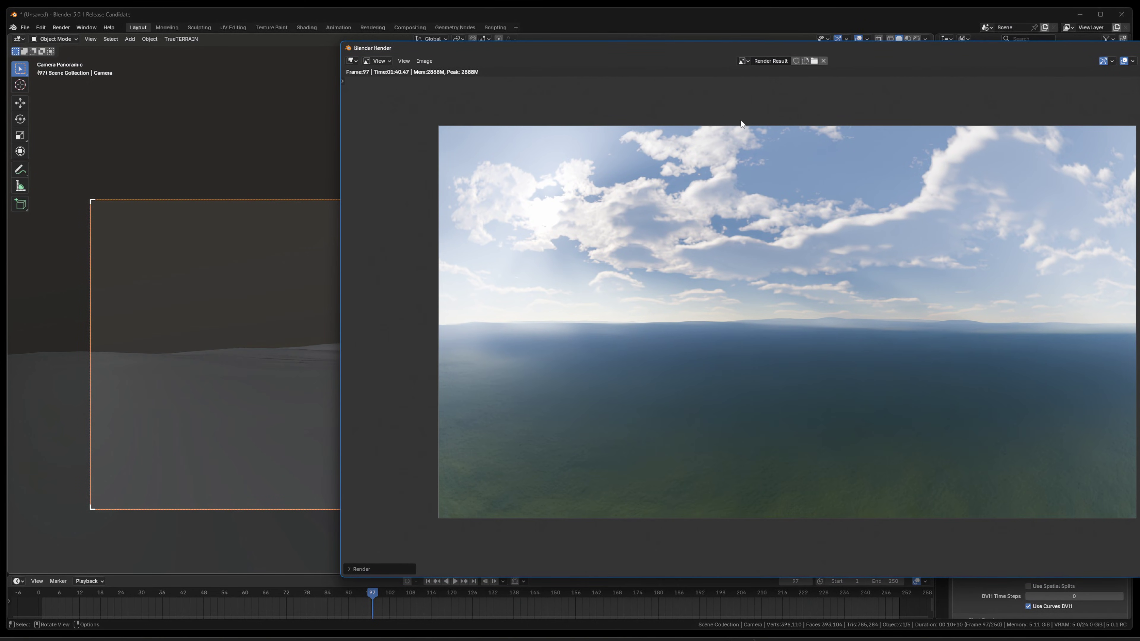
pyautogui.click(306, 13)
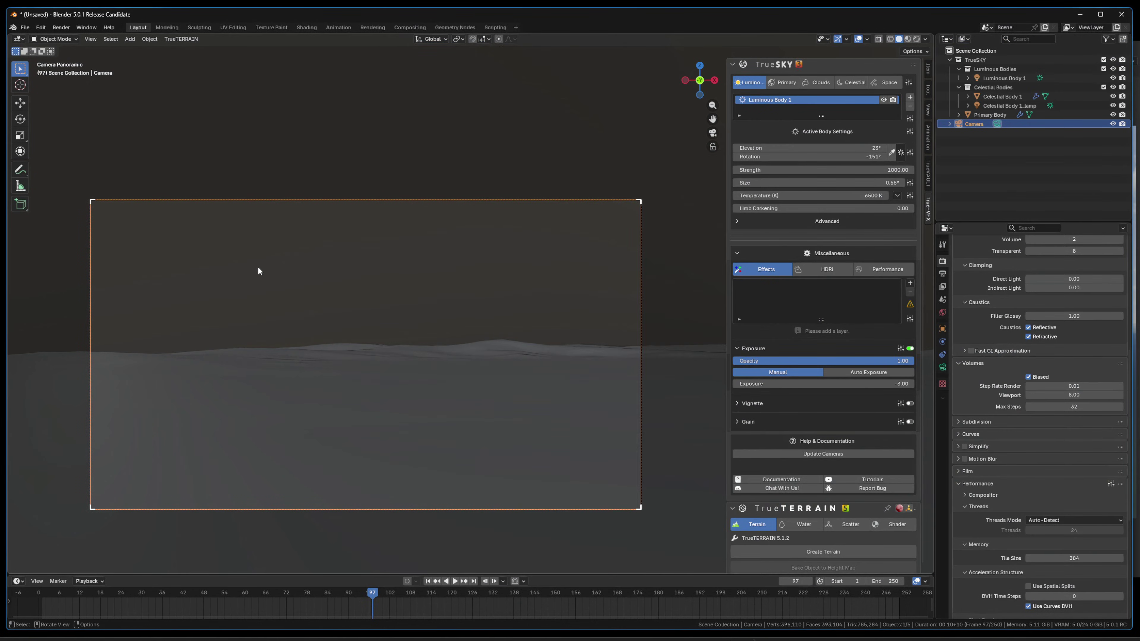
pyautogui.press('z')
pyautogui.click(263, 215)
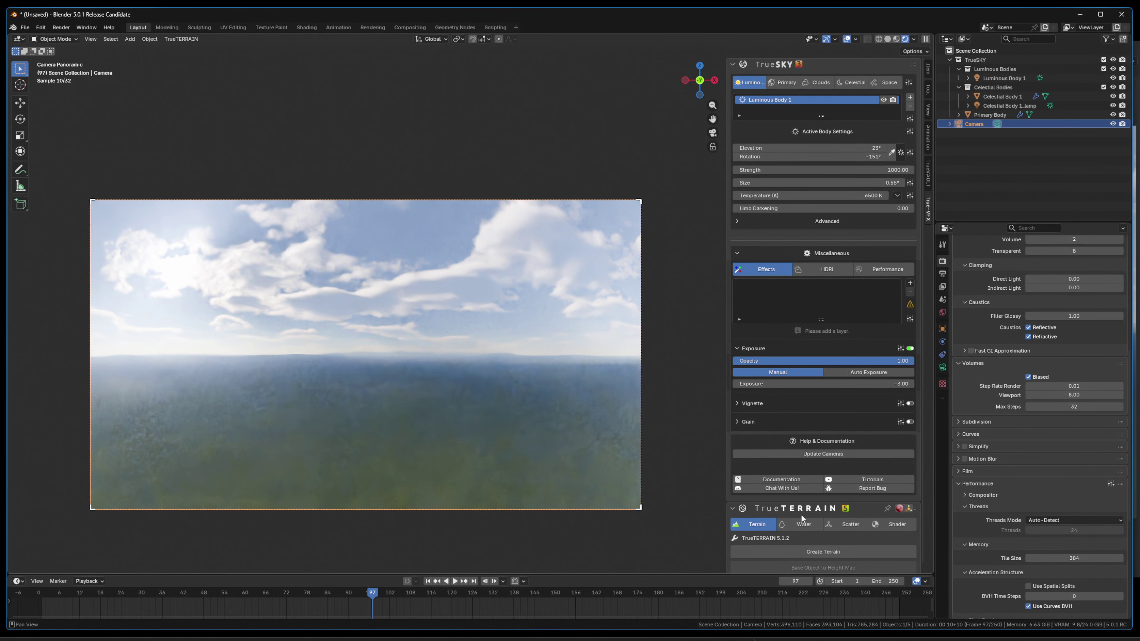
pyautogui.moveTo(747, 636)
pyautogui.click(780, 603)
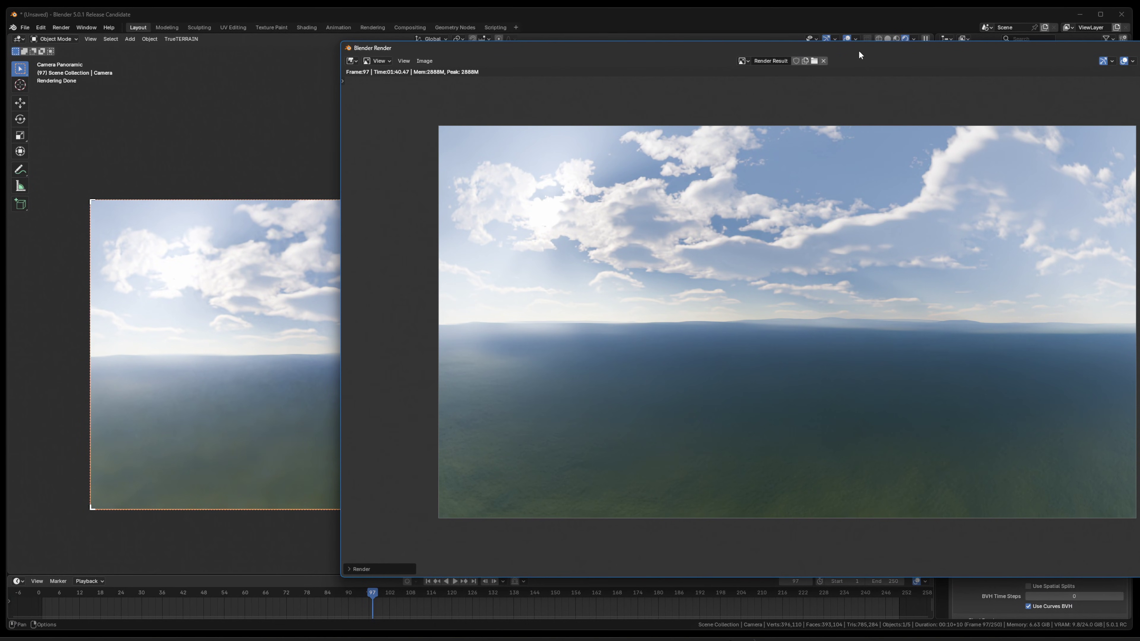
pyautogui.moveTo(860, 55); pyautogui.dragTo(664, 66)
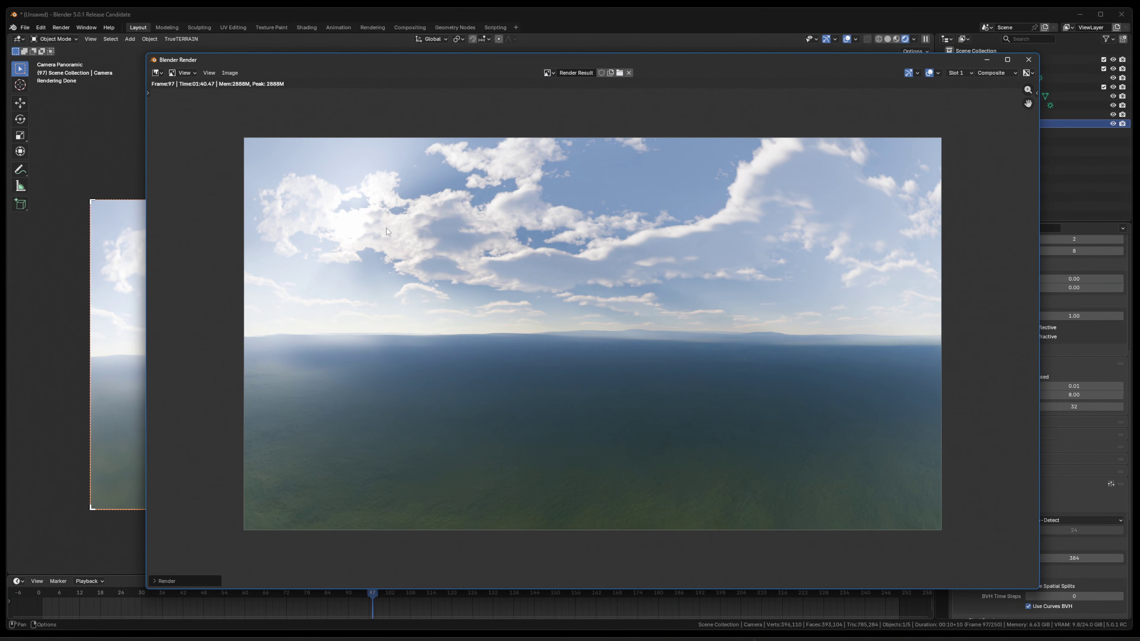
# Step: Select Slot 2 for the next render result and close the render window
pyautogui.click(958, 73)
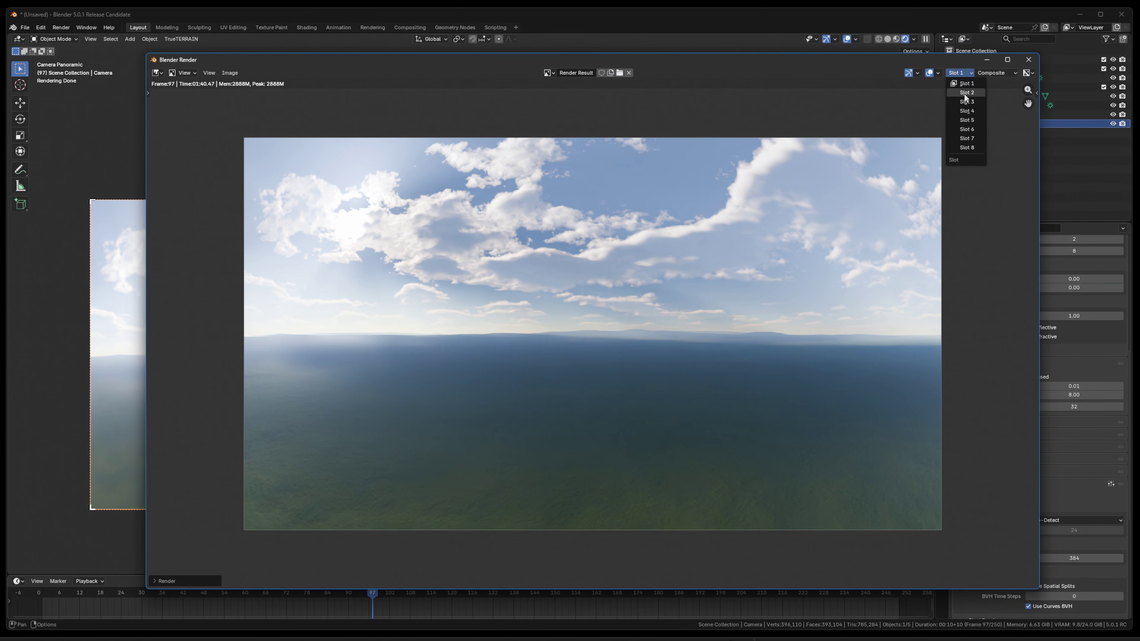
pyautogui.click(965, 92)
pyautogui.click(1028, 59)
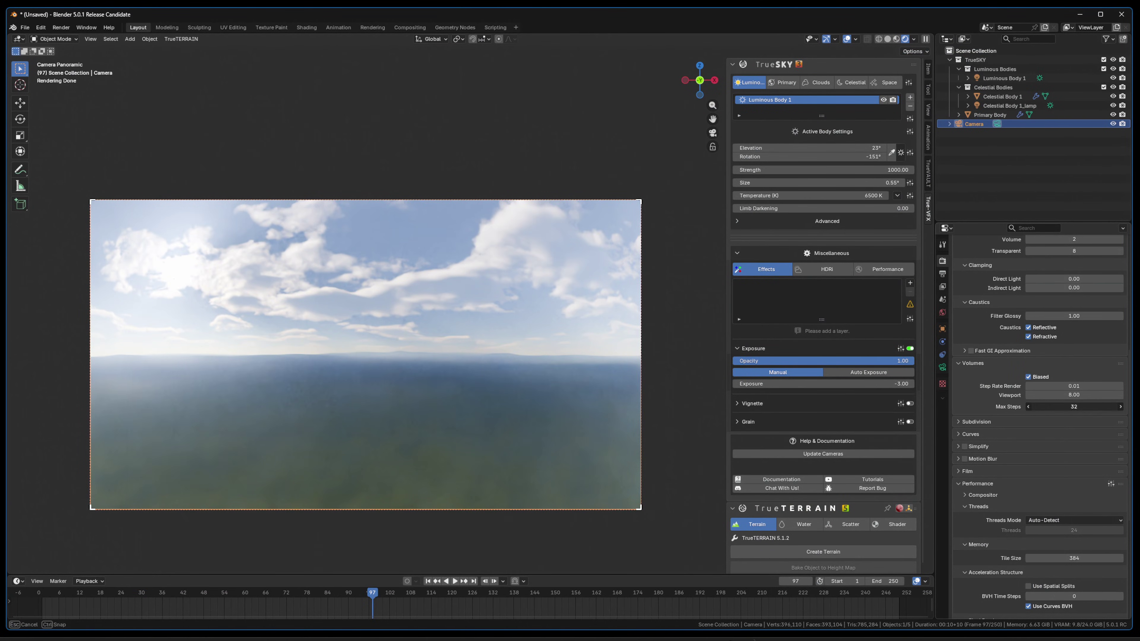
# Step: Set the volume max steps to 48, return the viewport to solid shading and render the frame
pyautogui.click(1074, 406)
pyautogui.write('48')
pyautogui.press('Return')
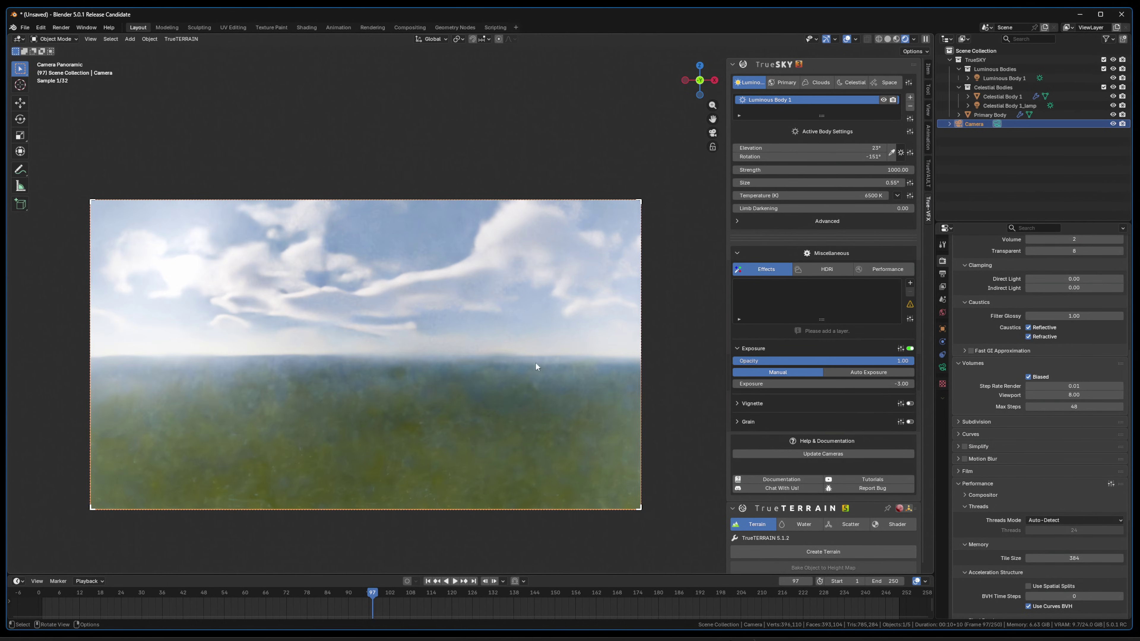
pyautogui.press('z')
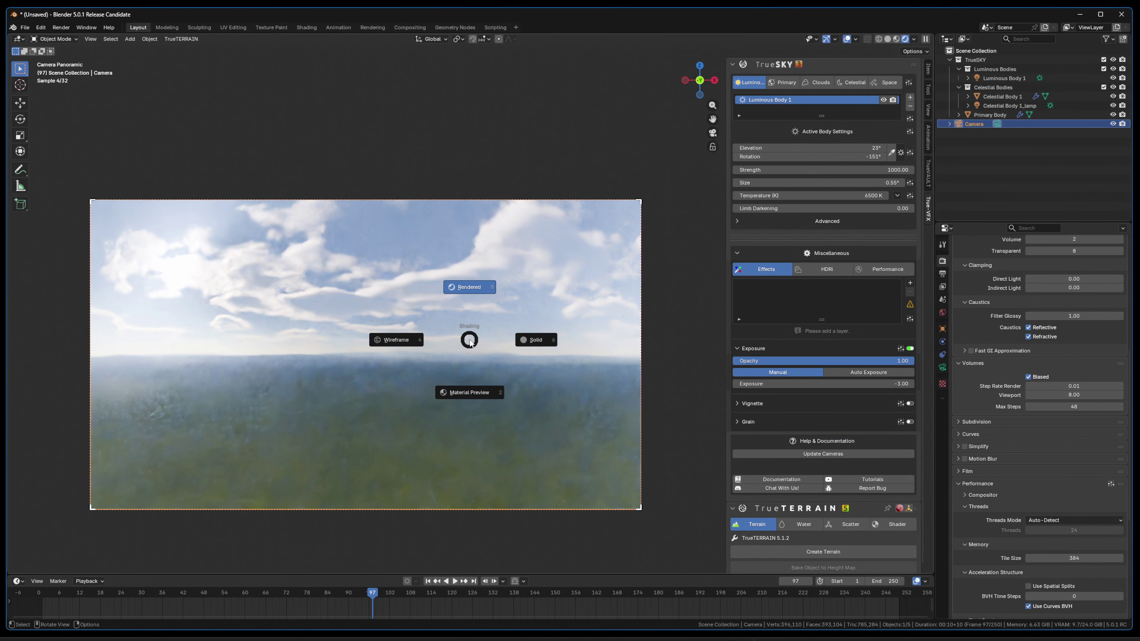
pyautogui.click(530, 341)
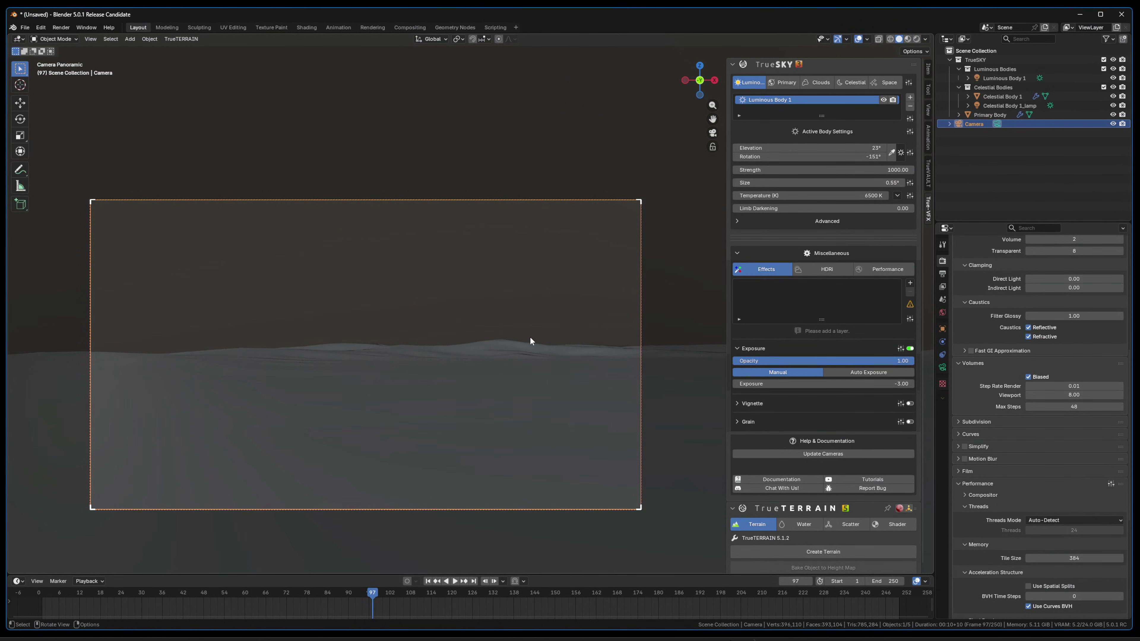
pyautogui.press('F12')
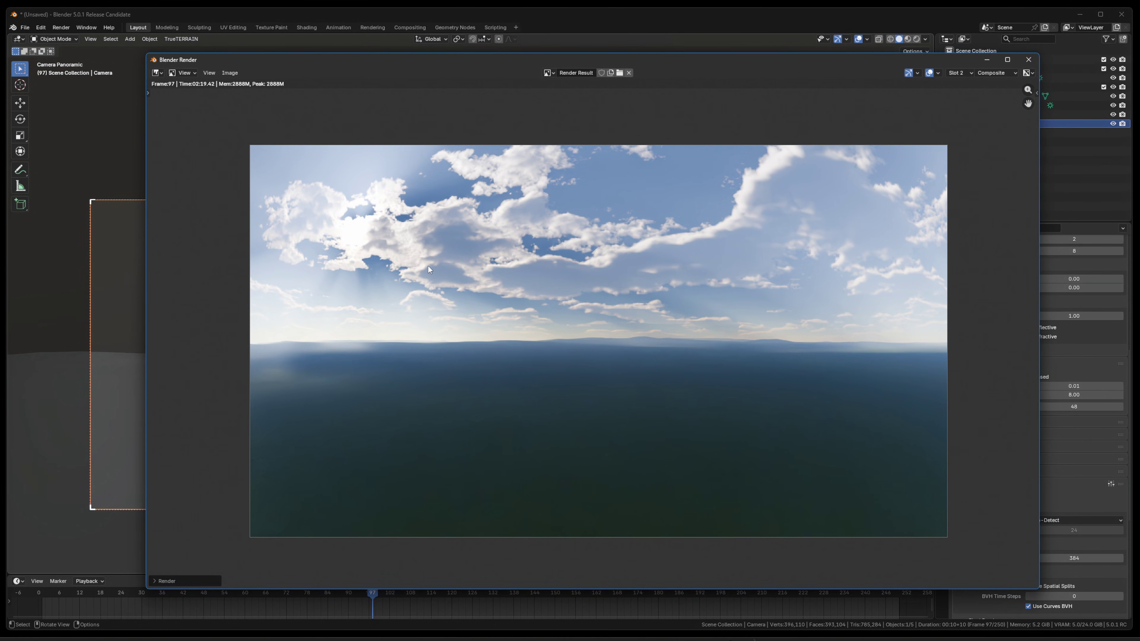
# Step: Compare the renders in Slot 1 and Slot 2, examining render times, god rays and cloud detail in Slot 2
pyautogui.moveTo(544, 300); pyautogui.dragTo(523, 286, button='middle')
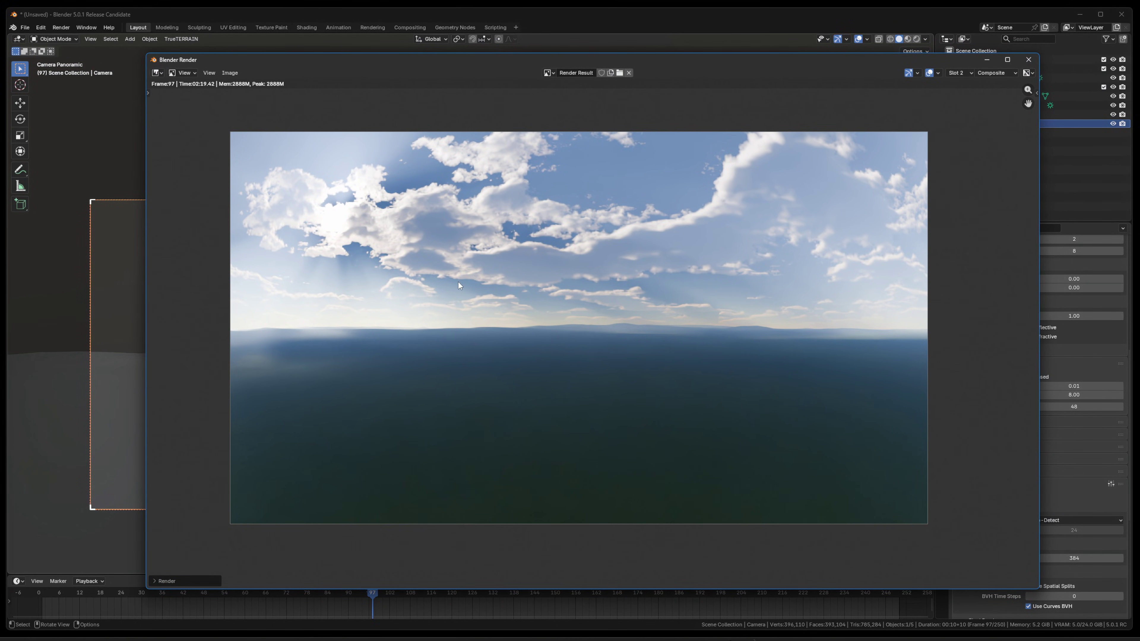
pyautogui.click(958, 73)
pyautogui.click(958, 85)
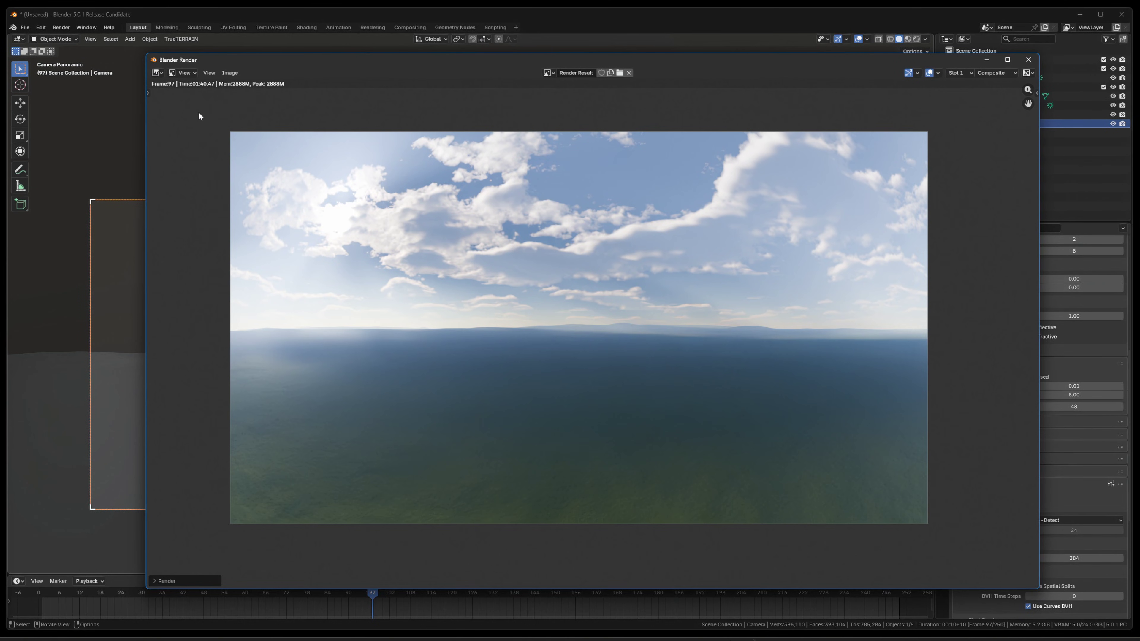
pyautogui.click(958, 73)
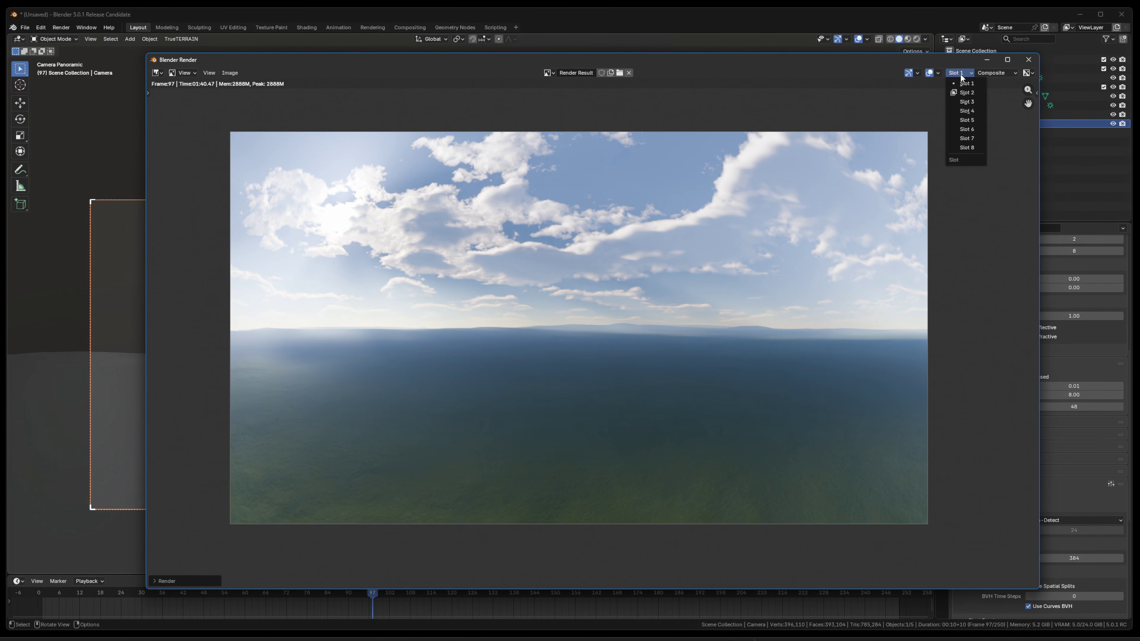
pyautogui.click(964, 93)
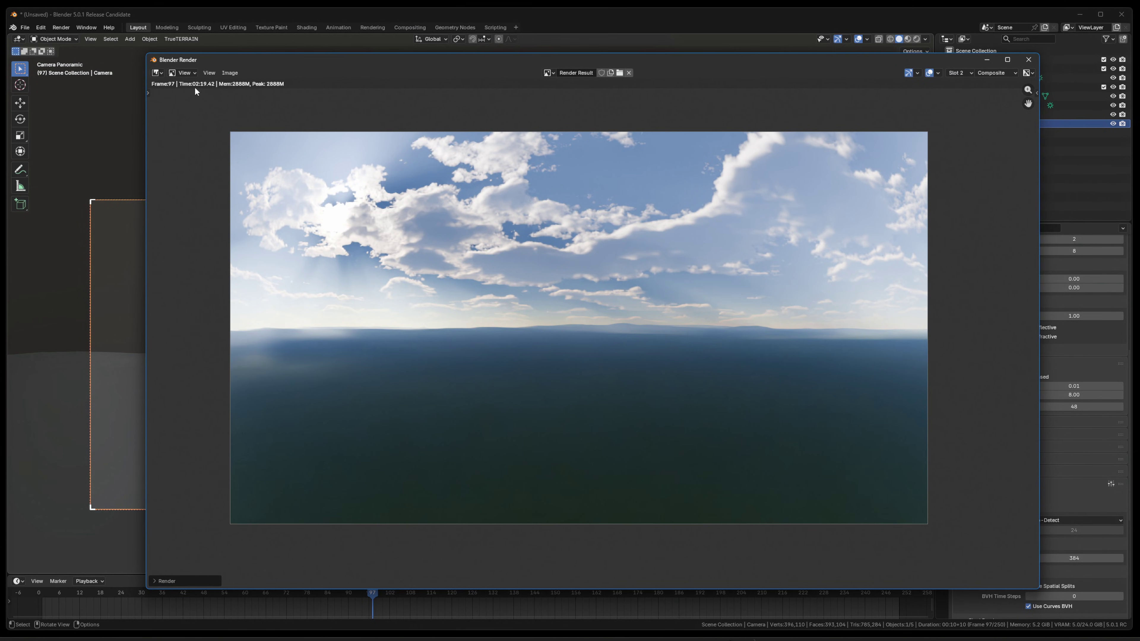
pyautogui.scroll(5, 334, 273)
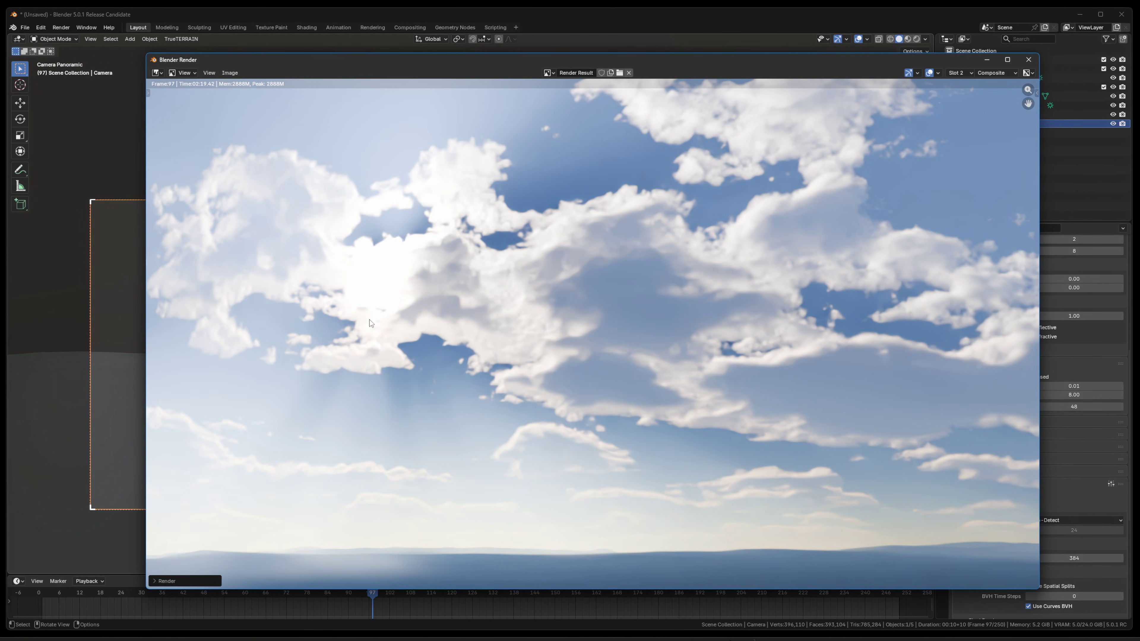
pyautogui.scroll(4, 512, 307)
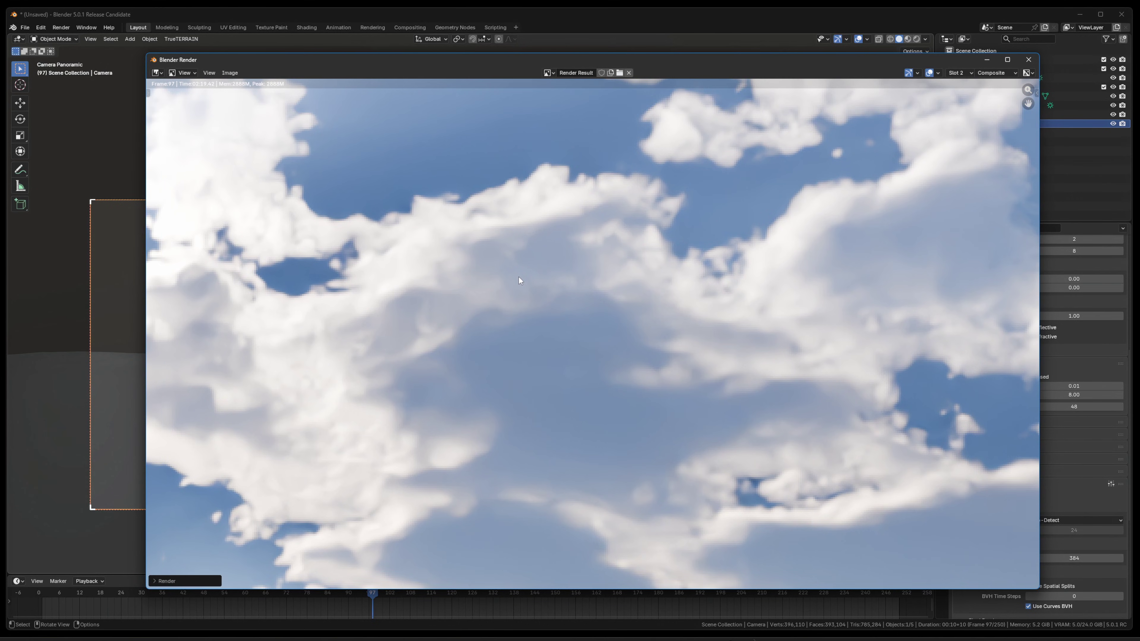
# Step: Compare the Slot 1 and Slot 2 renders, examining cloud detail close up and across the whole sky
pyautogui.click(957, 72)
pyautogui.click(960, 86)
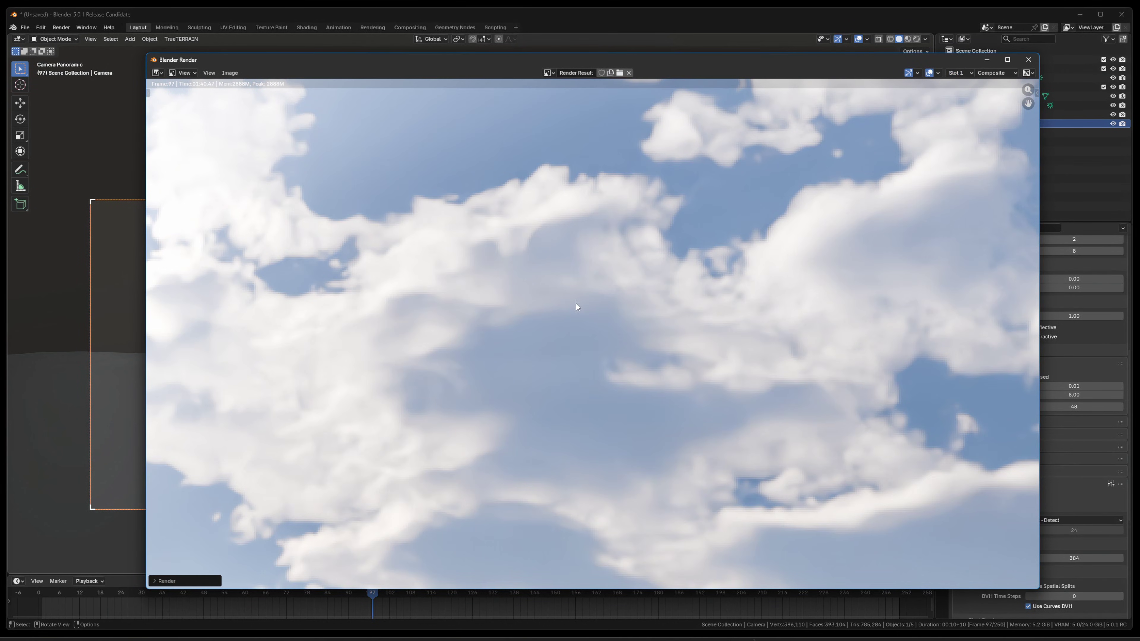
pyautogui.moveTo(575, 309); pyautogui.dragTo(923, 96, button='middle')
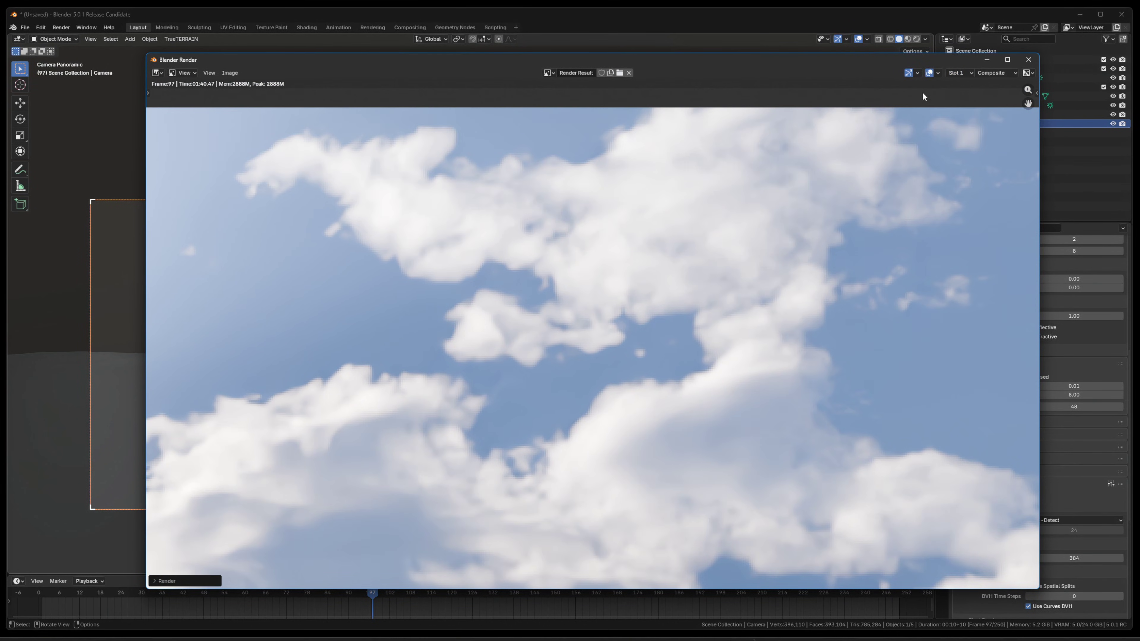
pyautogui.click(964, 73)
pyautogui.click(960, 97)
pyautogui.moveTo(529, 285); pyautogui.dragTo(401, 146, button='middle')
pyautogui.scroll(-6, 493, 247)
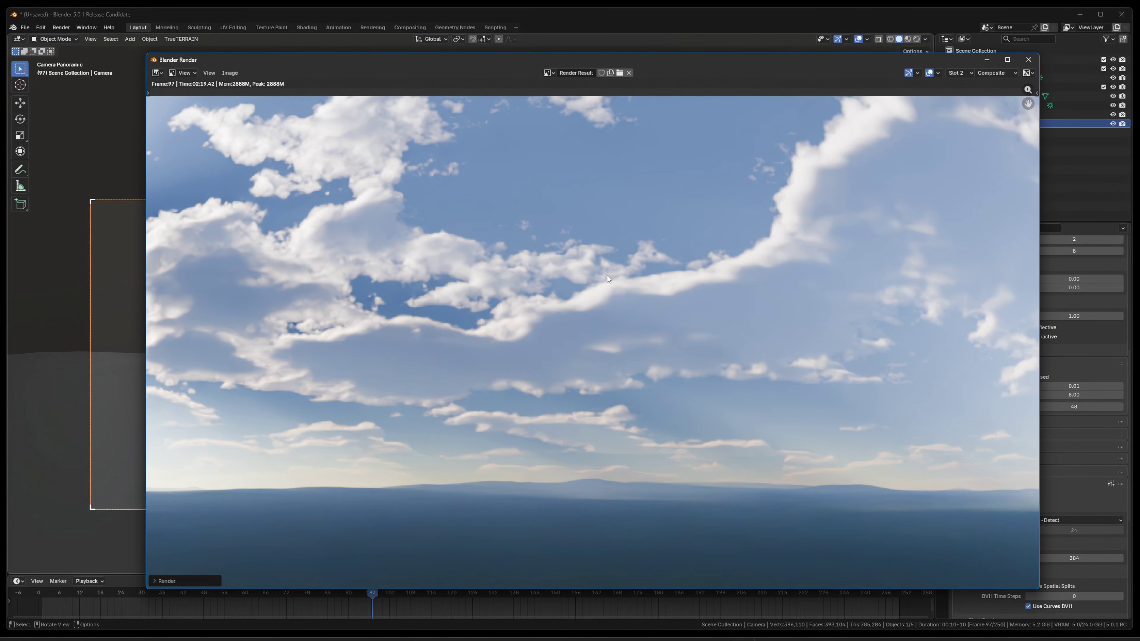
pyautogui.moveTo(567, 301); pyautogui.dragTo(595, 241, button='middle')
pyautogui.scroll(1, 606, 275)
pyautogui.scroll(-1, 564, 237)
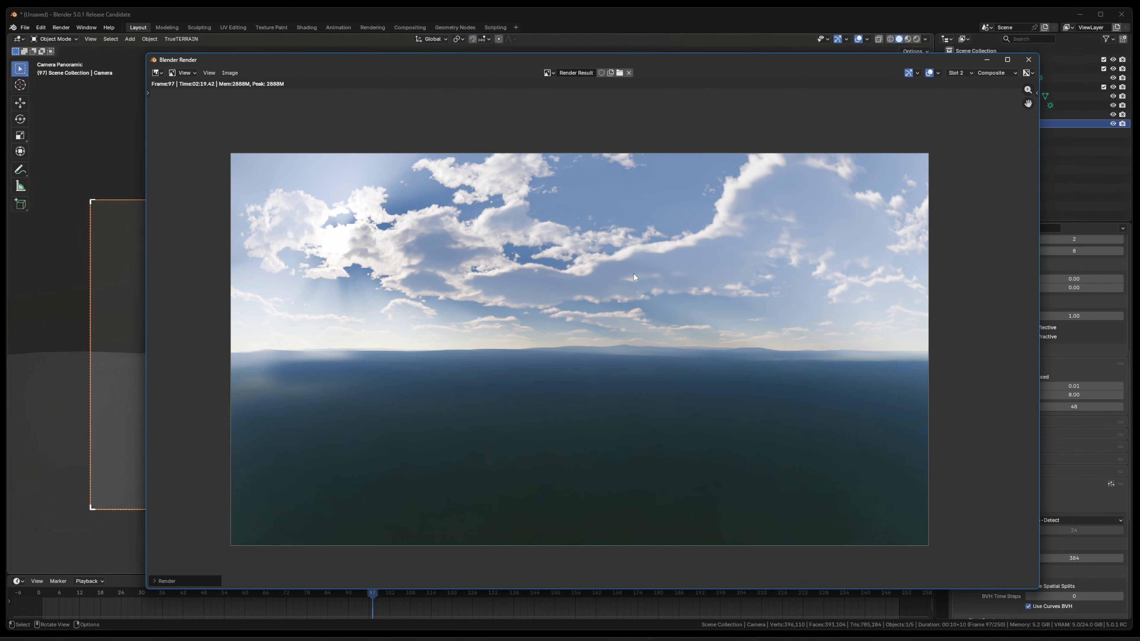
# Step: Minimize the render window and set the Cycles volume max steps to 256
pyautogui.click(987, 57)
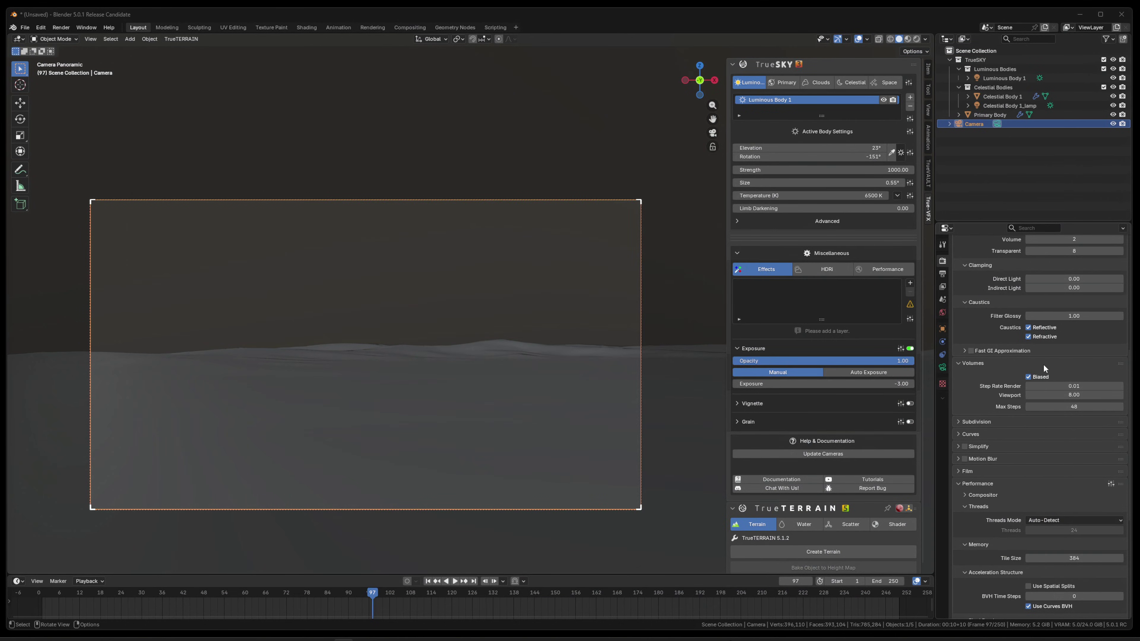
pyautogui.click(1065, 407)
pyautogui.write('256')
pyautogui.press('Return')
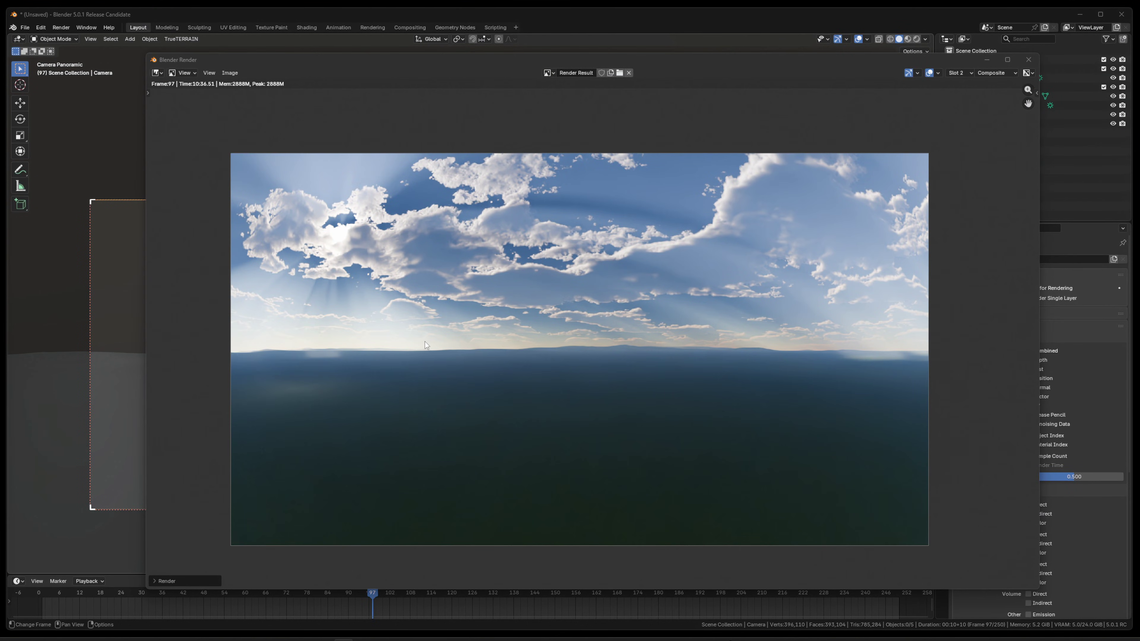
# Step: Check the volume max steps in the render properties and bring the render window back into view
pyautogui.moveTo(834, 58); pyautogui.dragTo(727, 46)
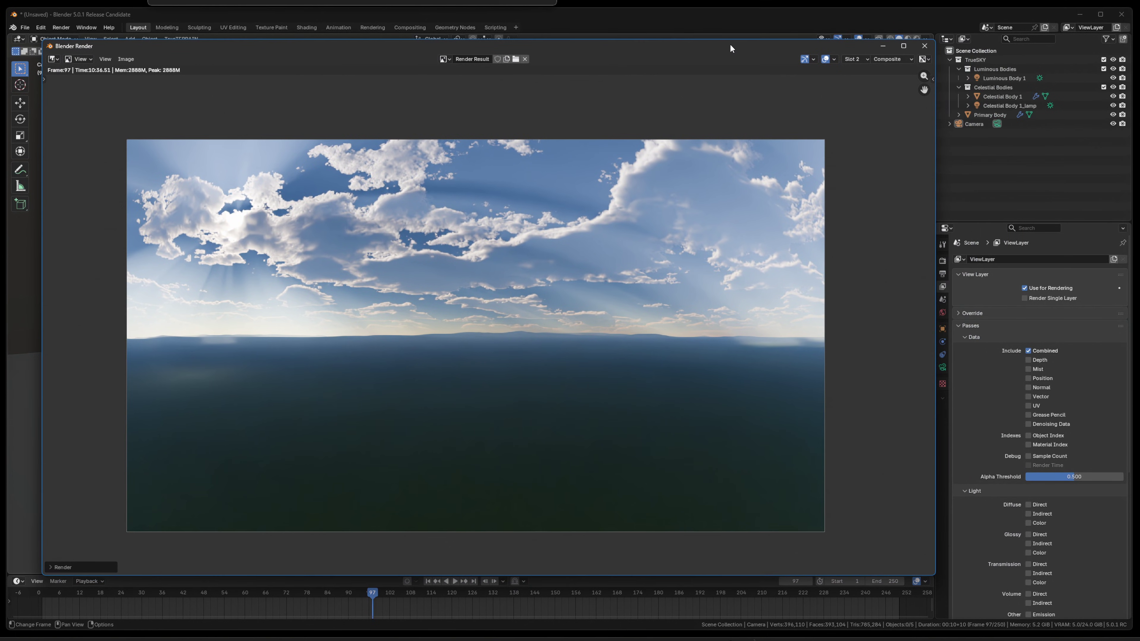
pyautogui.click(941, 261)
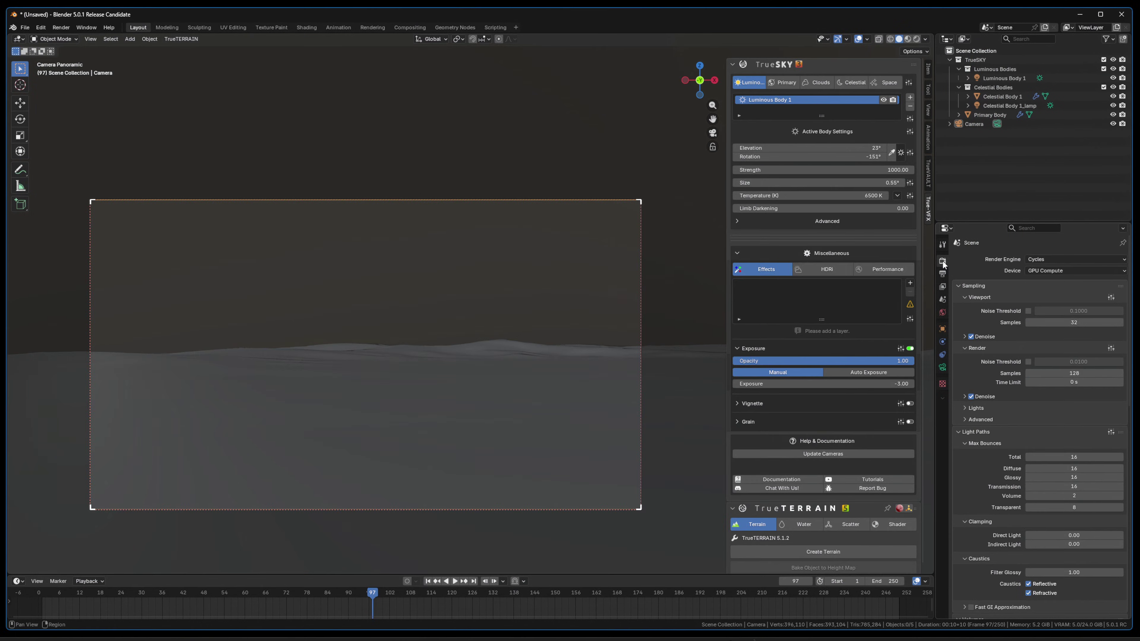
pyautogui.scroll(-3, 998, 460)
pyautogui.scroll(-3, 997, 460)
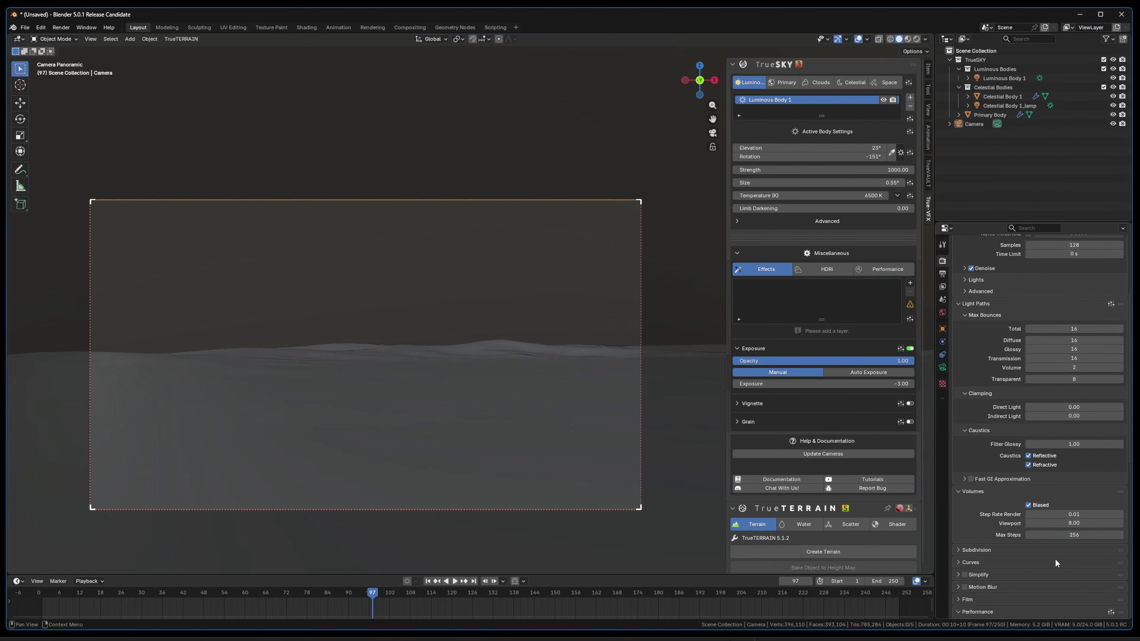
pyautogui.click(783, 611)
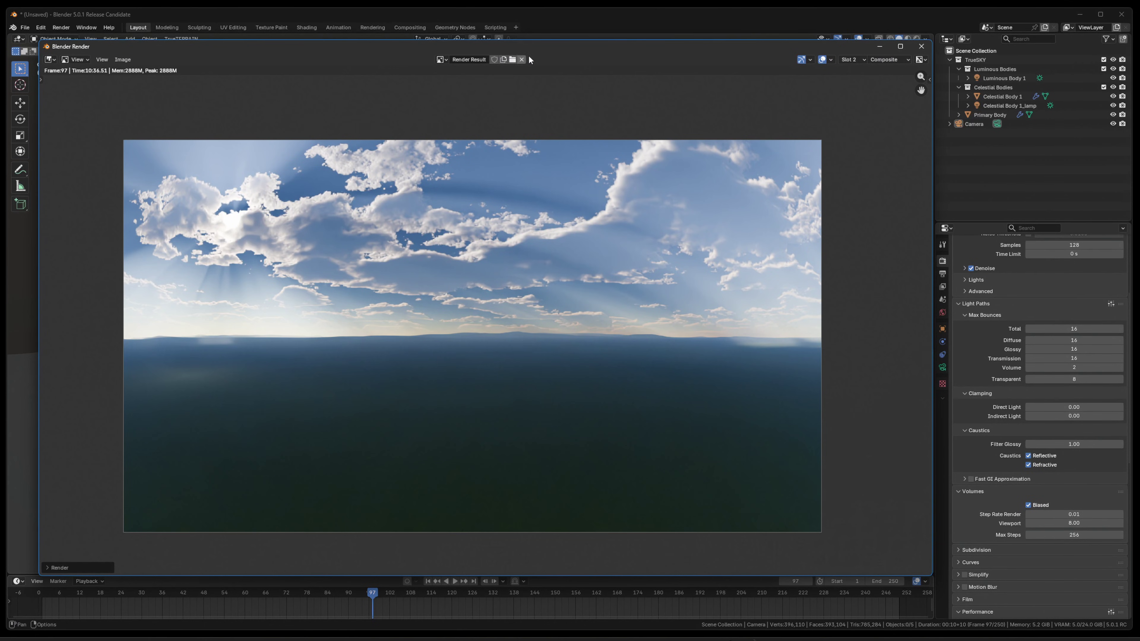
pyautogui.moveTo(552, 49); pyautogui.dragTo(578, 57)
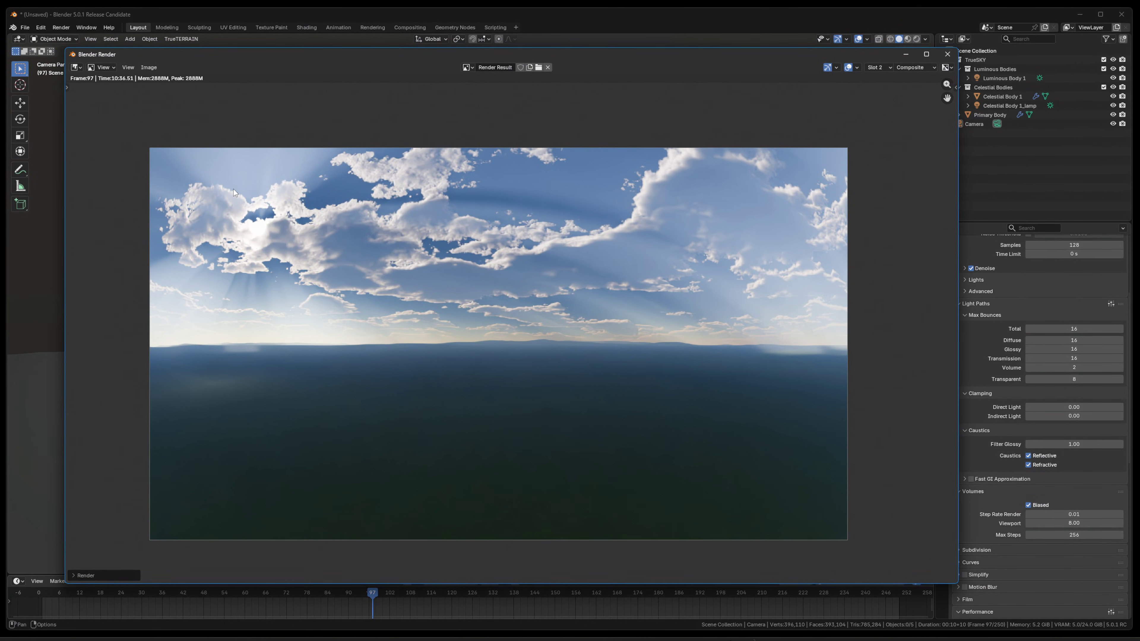
# Step: Examine the god rays and render time in Slot 2 and compare the sky against the Slot 1 render
pyautogui.scroll(3, 148, 169)
pyautogui.moveTo(147, 169); pyautogui.dragTo(397, 222, button='middle')
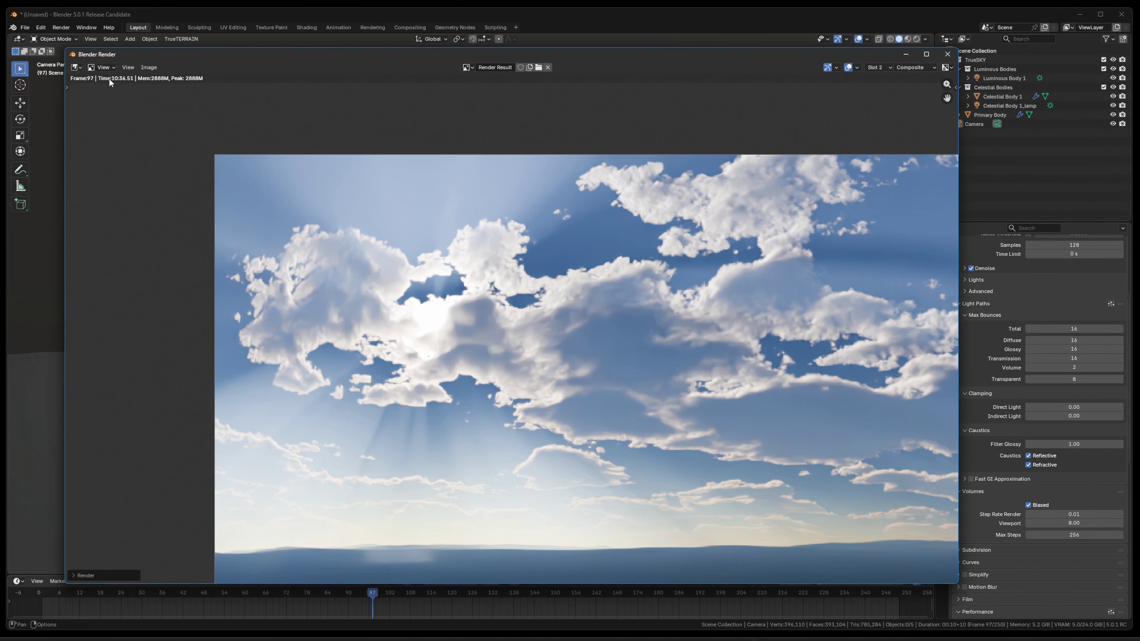
pyautogui.moveTo(494, 370); pyautogui.dragTo(402, 281, button='middle')
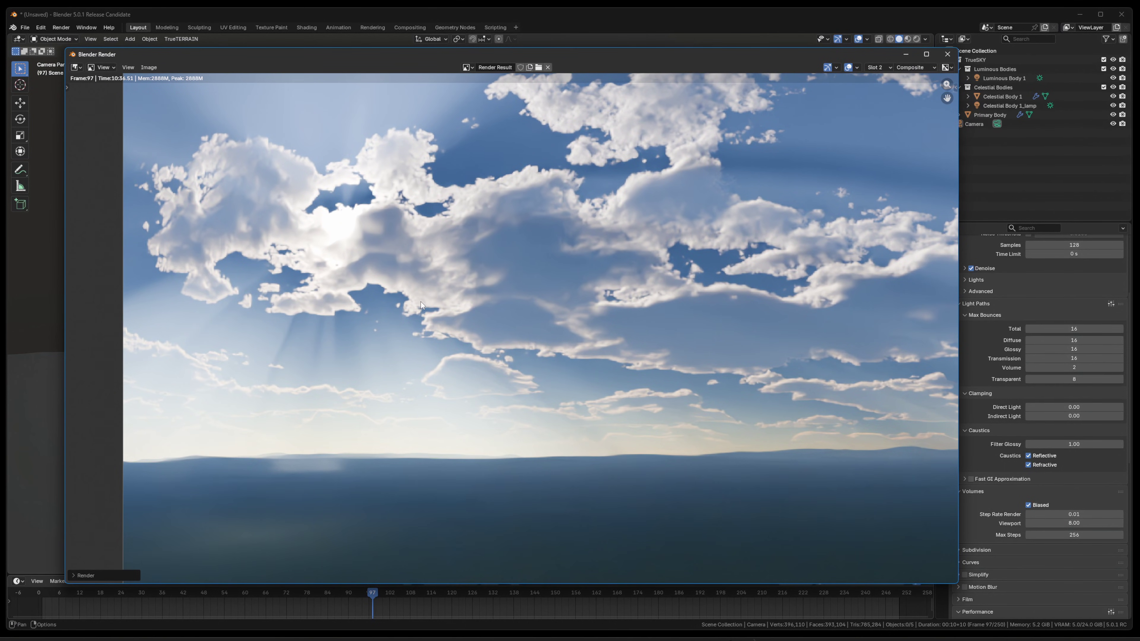
pyautogui.moveTo(421, 302); pyautogui.dragTo(454, 324, button='middle')
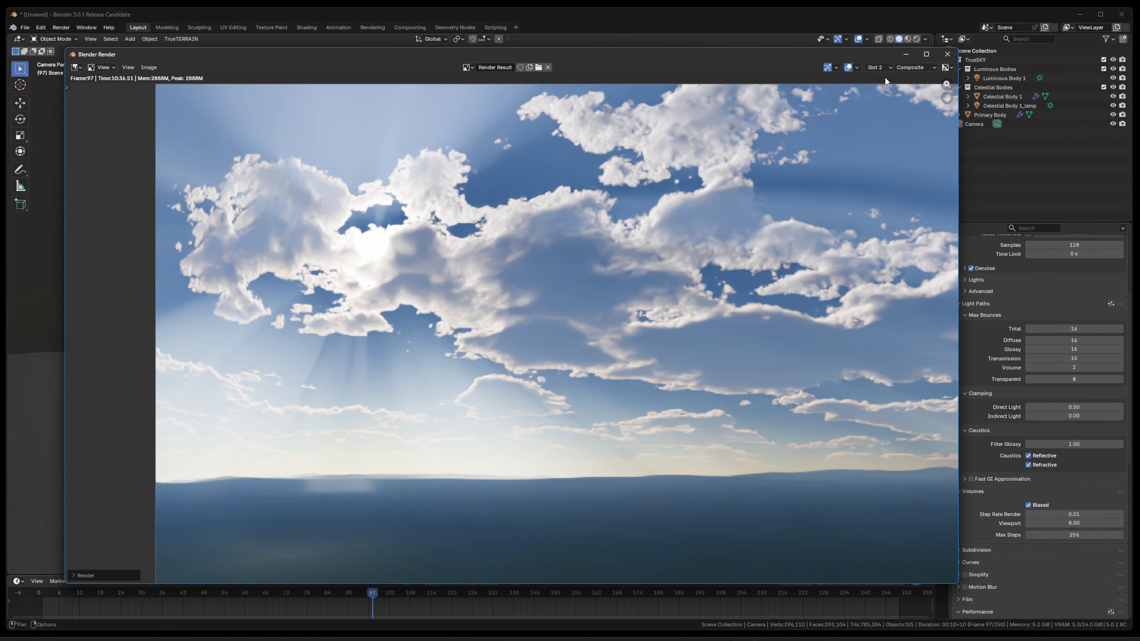
pyautogui.click(877, 67)
pyautogui.click(881, 78)
pyautogui.scroll(-2, 630, 275)
pyautogui.moveTo(631, 276); pyautogui.dragTo(563, 273, button='middle')
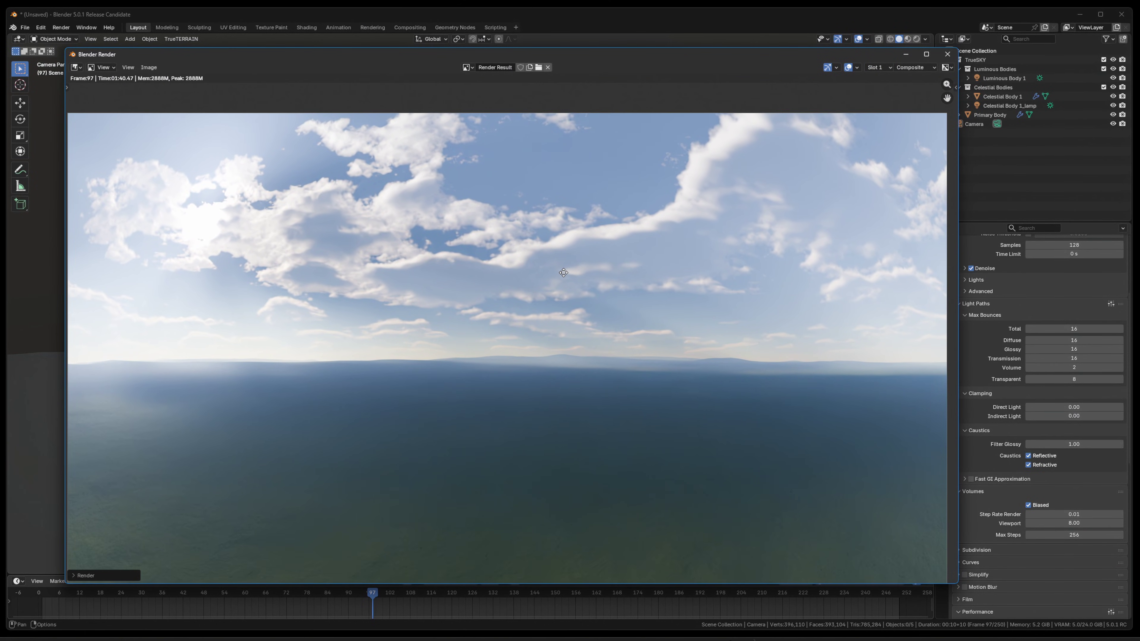
pyautogui.click(878, 67)
pyautogui.click(880, 86)
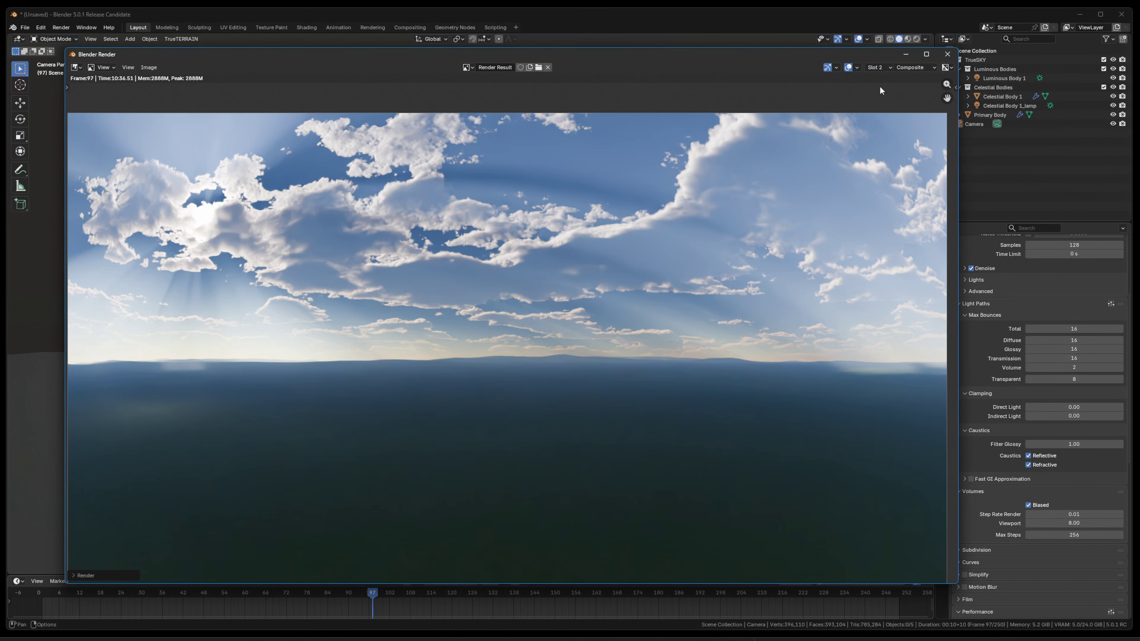
# Step: Inspect the Slot 2 render for cloud edge detail, cloud shadows and light rays across the sky
pyautogui.moveTo(415, 207); pyautogui.dragTo(454, 269, button='middle')
pyautogui.scroll(3, 454, 270)
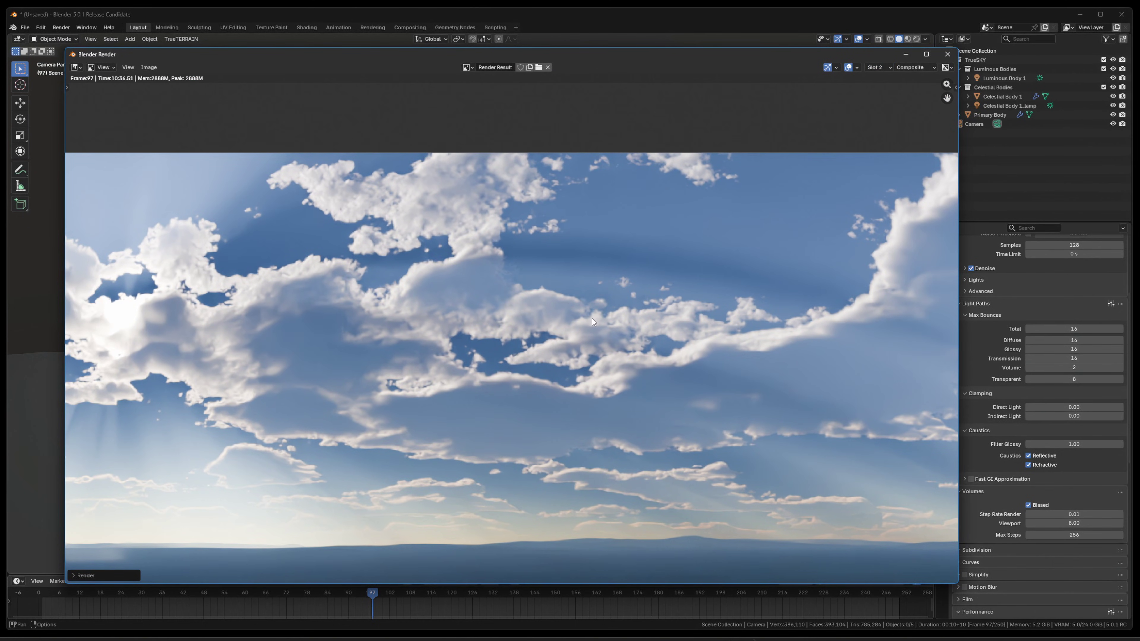
pyautogui.moveTo(676, 321); pyautogui.dragTo(513, 317, button='middle')
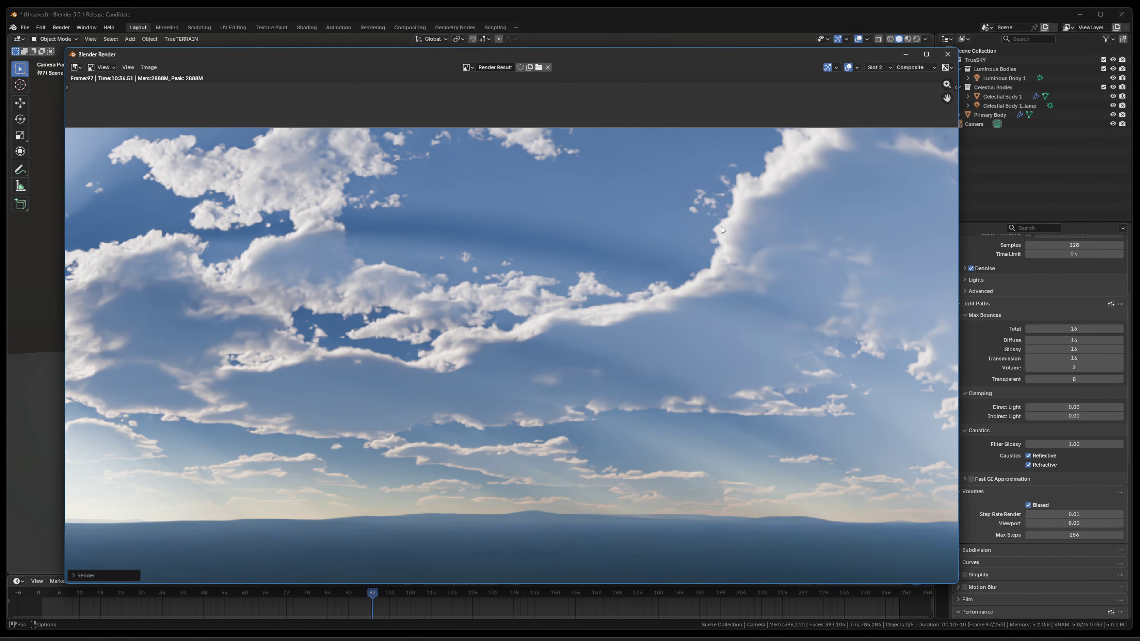
pyautogui.scroll(-3, 709, 246)
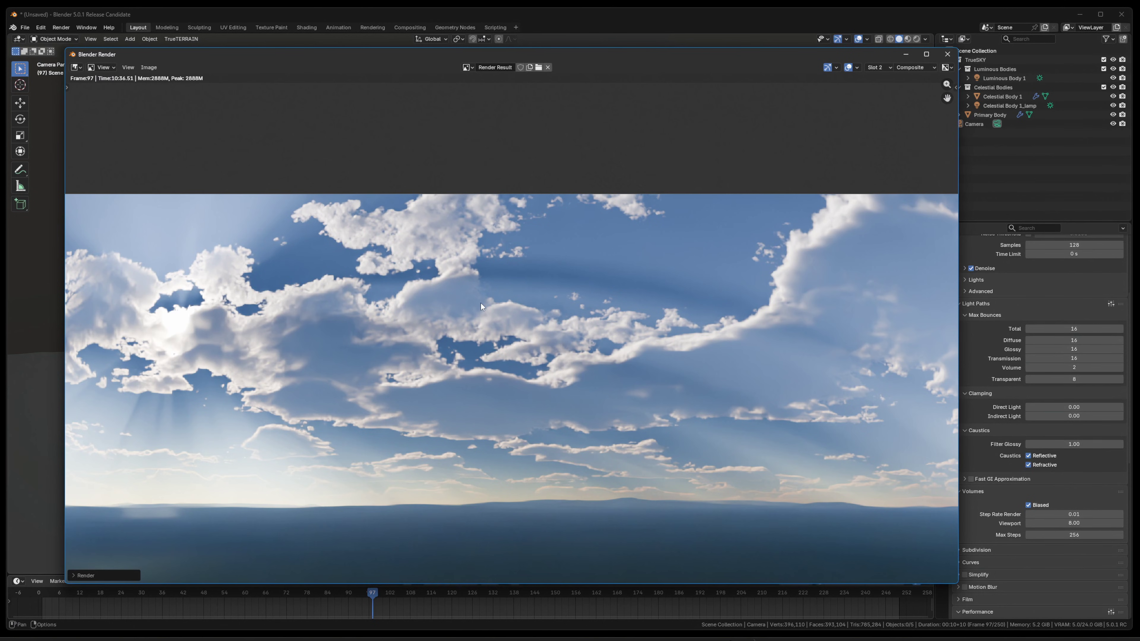
pyautogui.scroll(3, 481, 303)
pyautogui.moveTo(524, 235); pyautogui.dragTo(593, 270, button='middle')
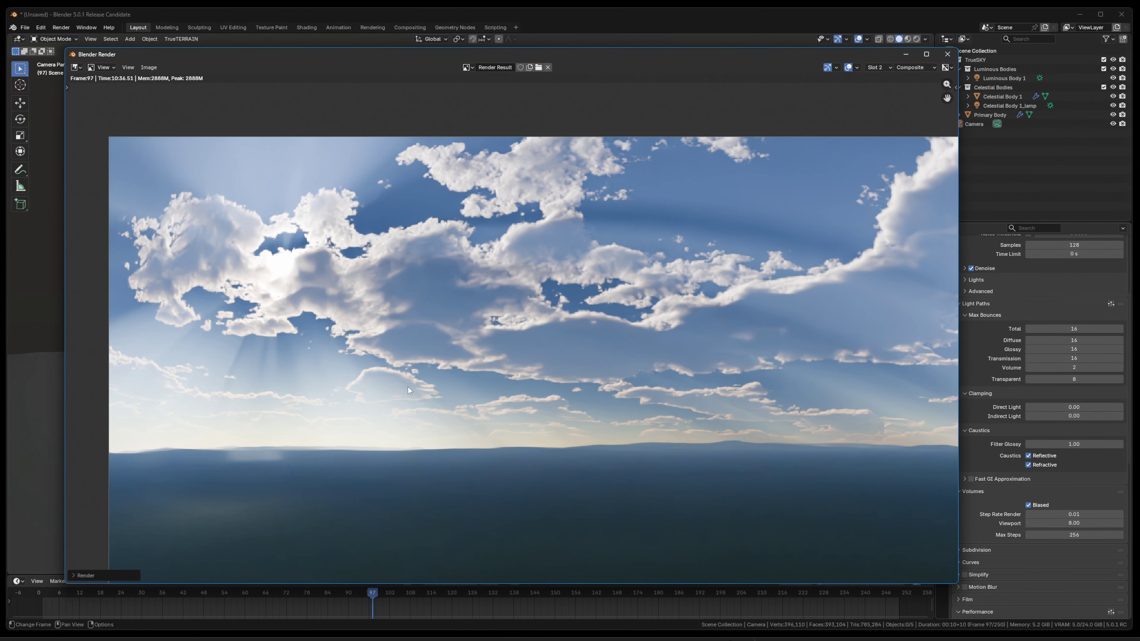
pyautogui.scroll(2, 522, 254)
pyautogui.scroll(-3, 396, 266)
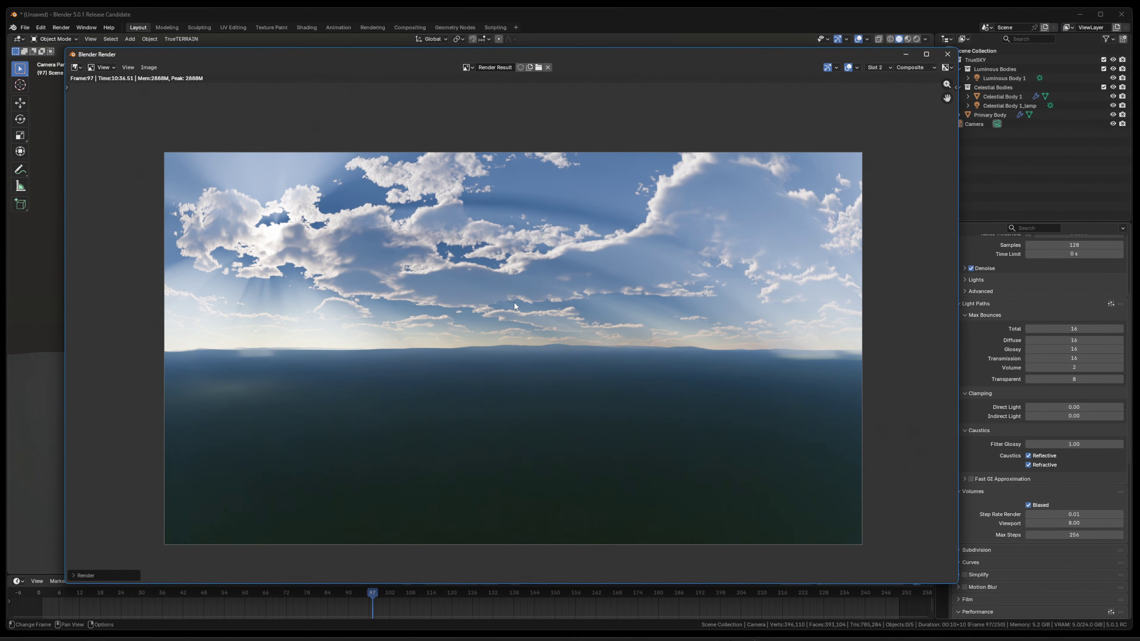
pyautogui.moveTo(514, 305)
pyautogui.mouseDown(button='middle')
pyautogui.moveTo(505, 297)
pyautogui.moveTo(520, 302)
pyautogui.mouseUp(button='middle')
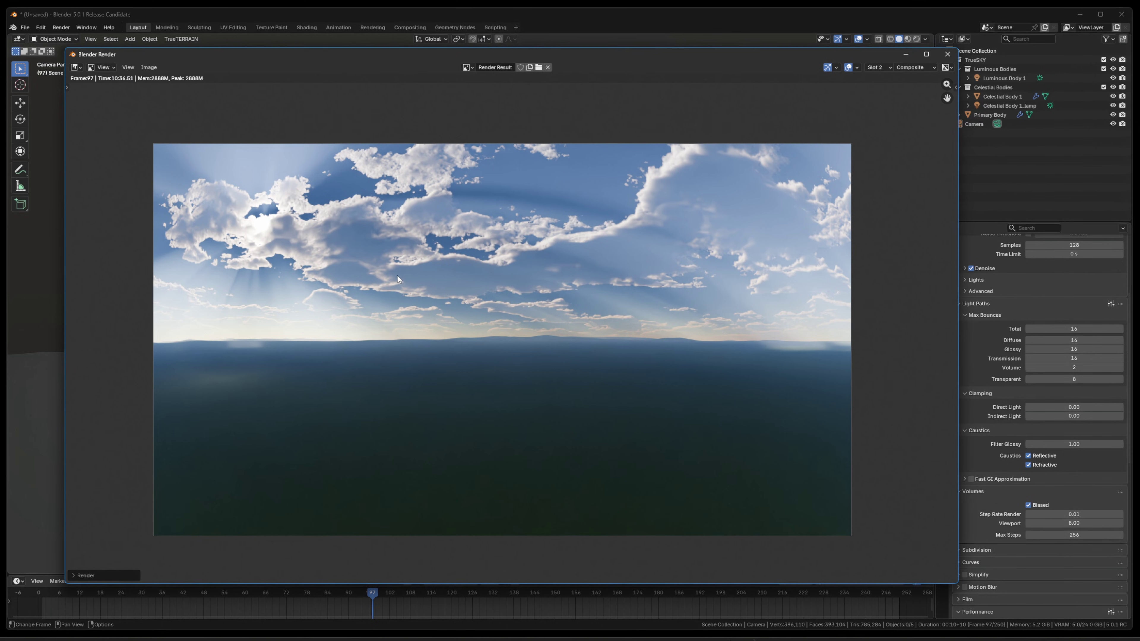
pyautogui.moveTo(397, 274); pyautogui.dragTo(434, 308, button='middle')
pyautogui.scroll(2, 450, 294)
pyautogui.scroll(-2, 586, 292)
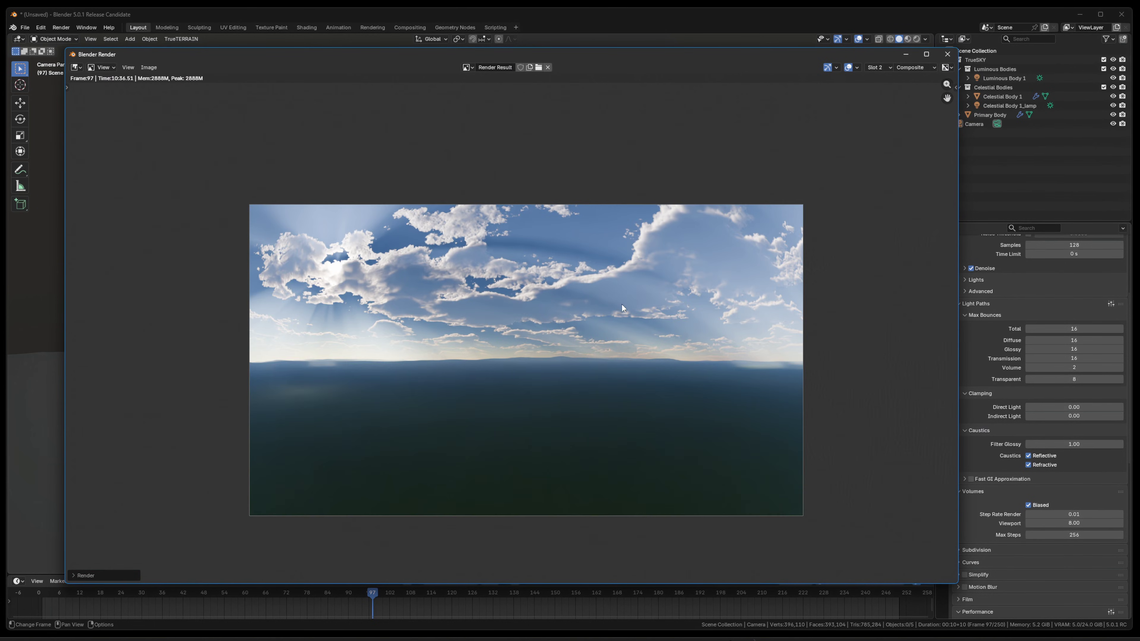
pyautogui.moveTo(621, 304); pyautogui.dragTo(605, 290, button='middle')
pyautogui.scroll(1, 605, 290)
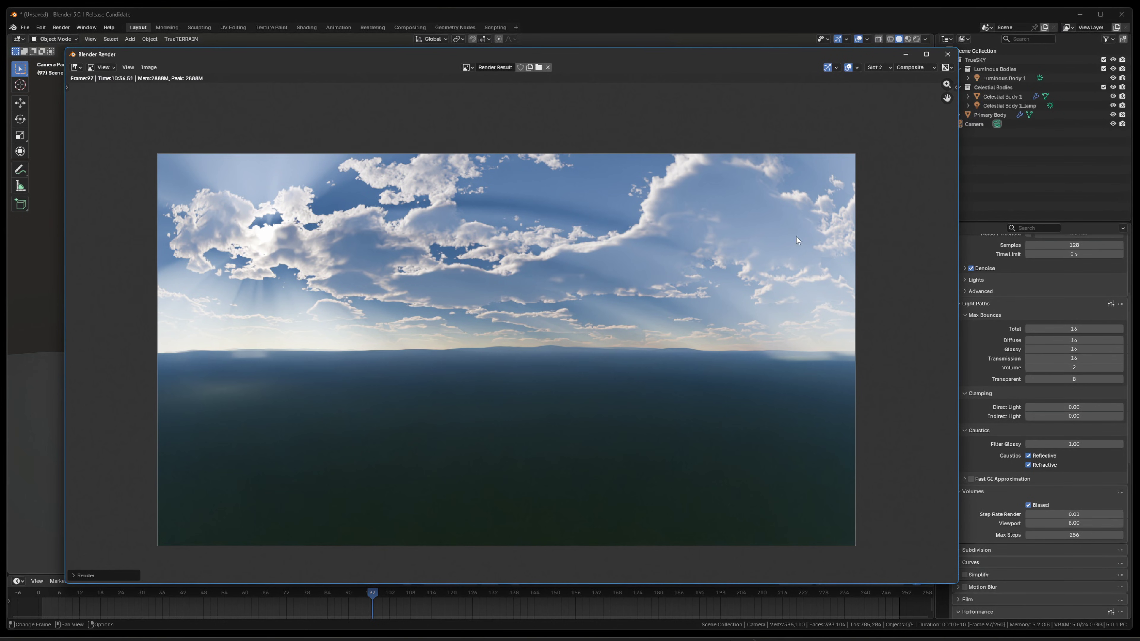
# Step: Minimize the render window, set the volume max steps to 48 and switch the viewport to rendered shading
pyautogui.click(905, 53)
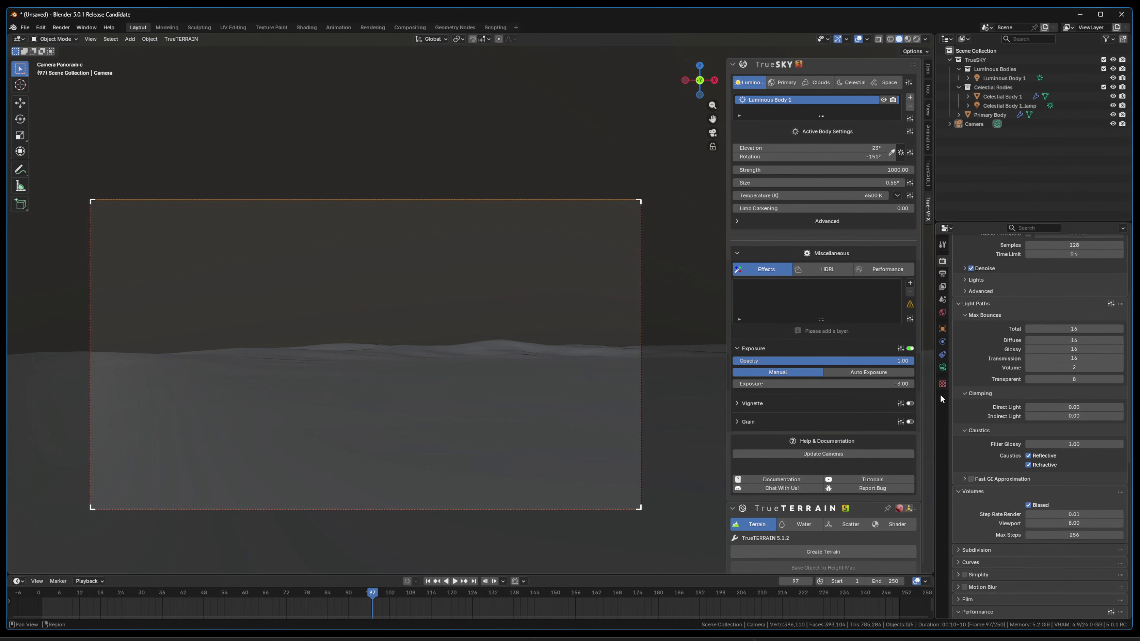
pyautogui.click(1071, 536)
pyautogui.write('48')
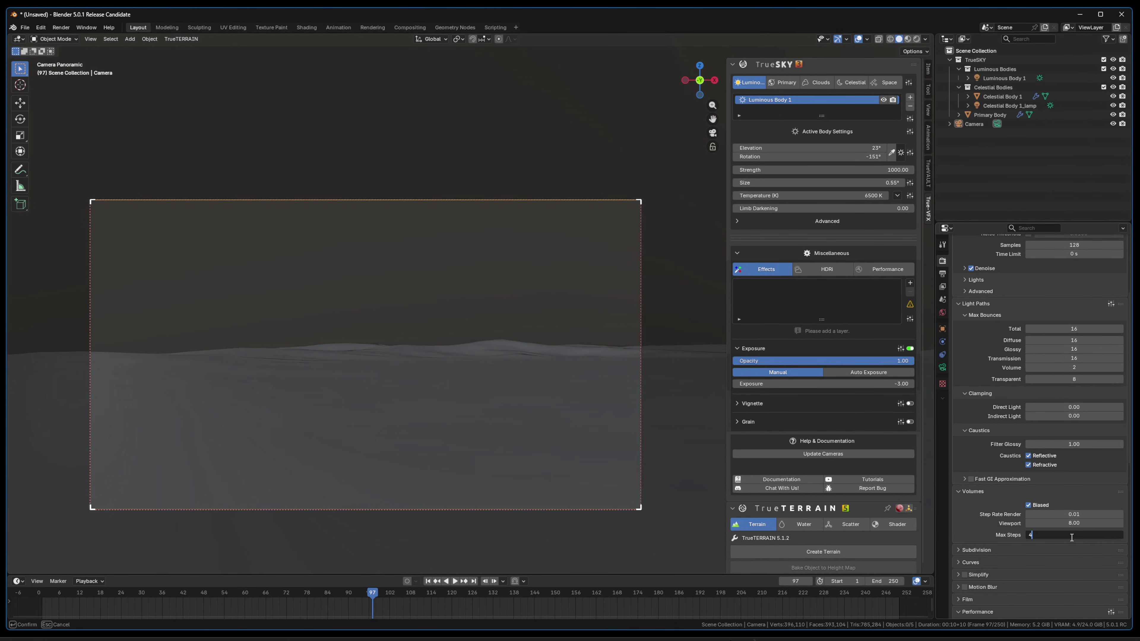
pyautogui.press('Return')
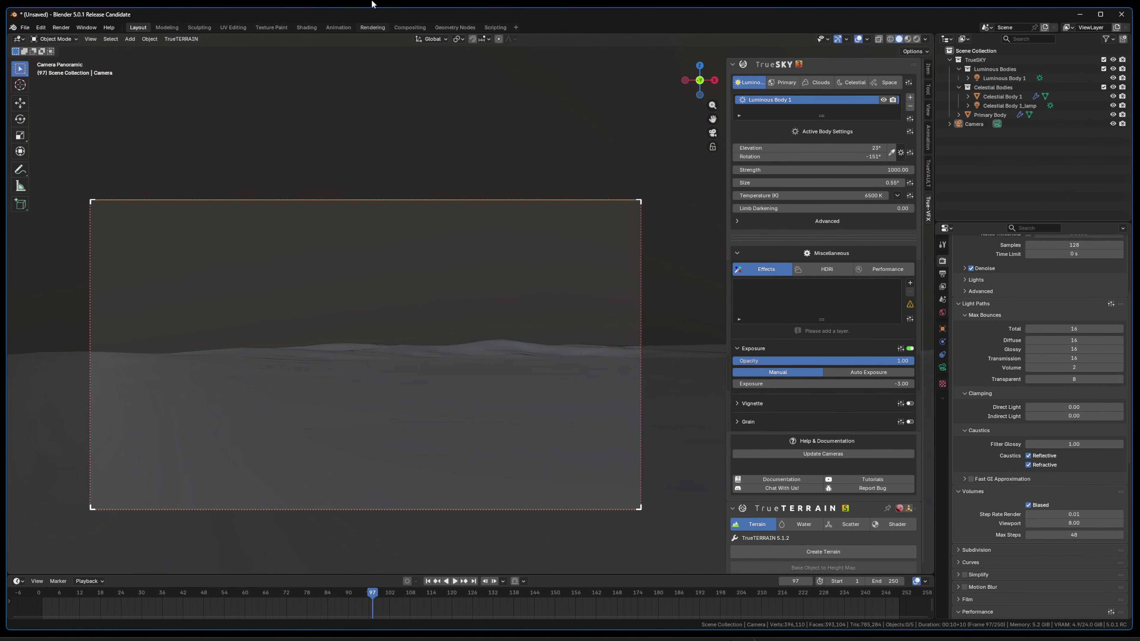
pyautogui.press('z')
pyautogui.click(293, 185)
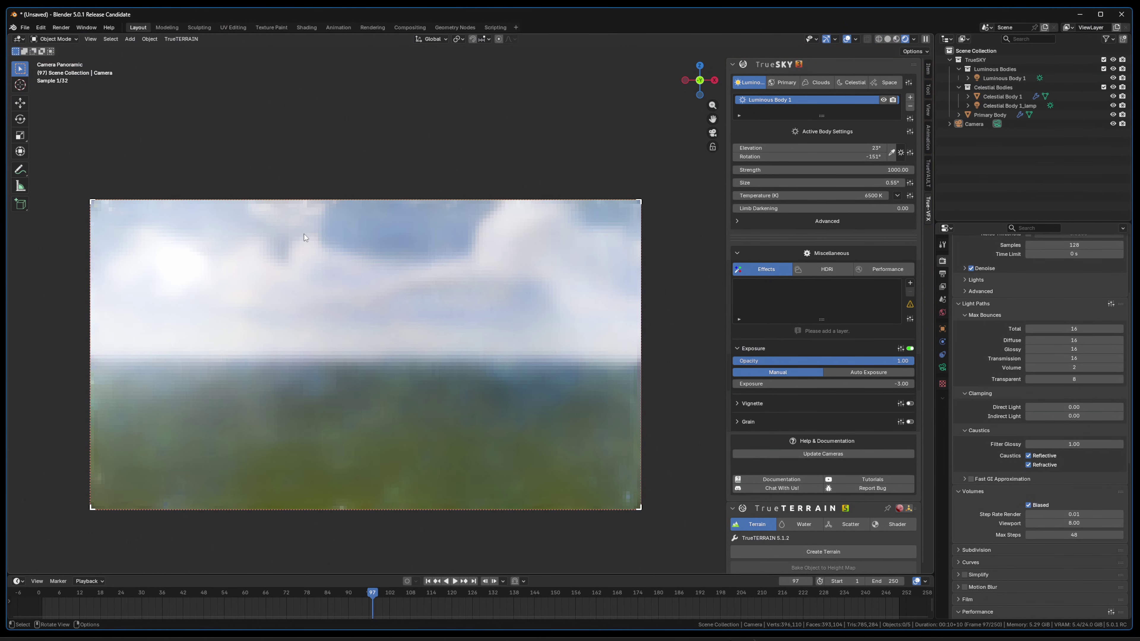
# Step: Move the camera forward over the terrain with walk navigation and keep the new position
pyautogui.hotkey('shift', '`')
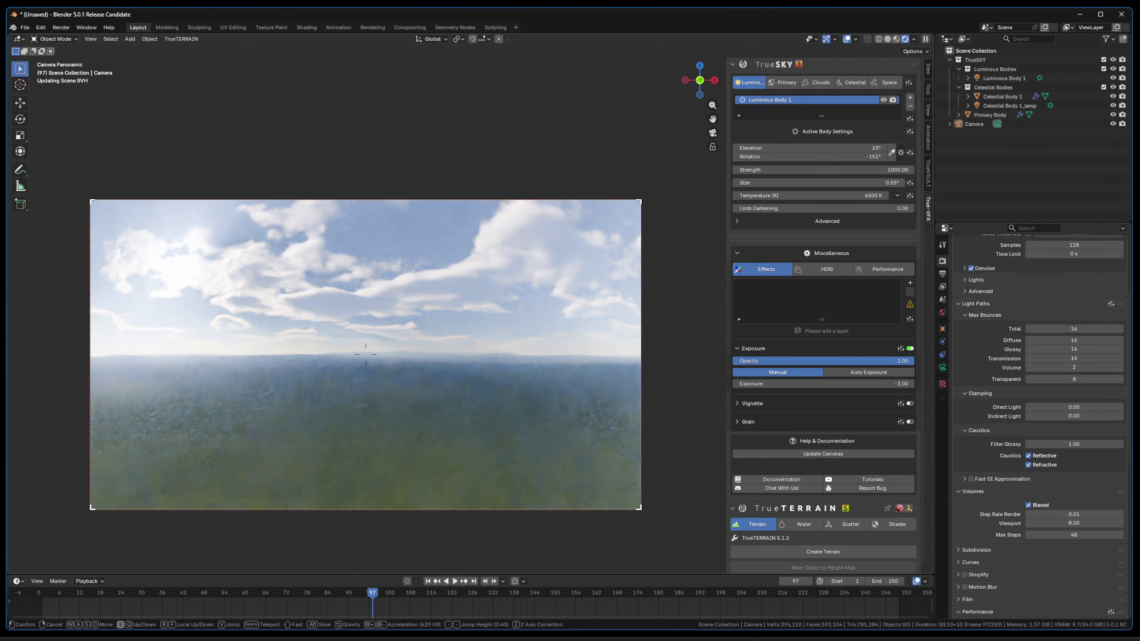
pyautogui.press('w')
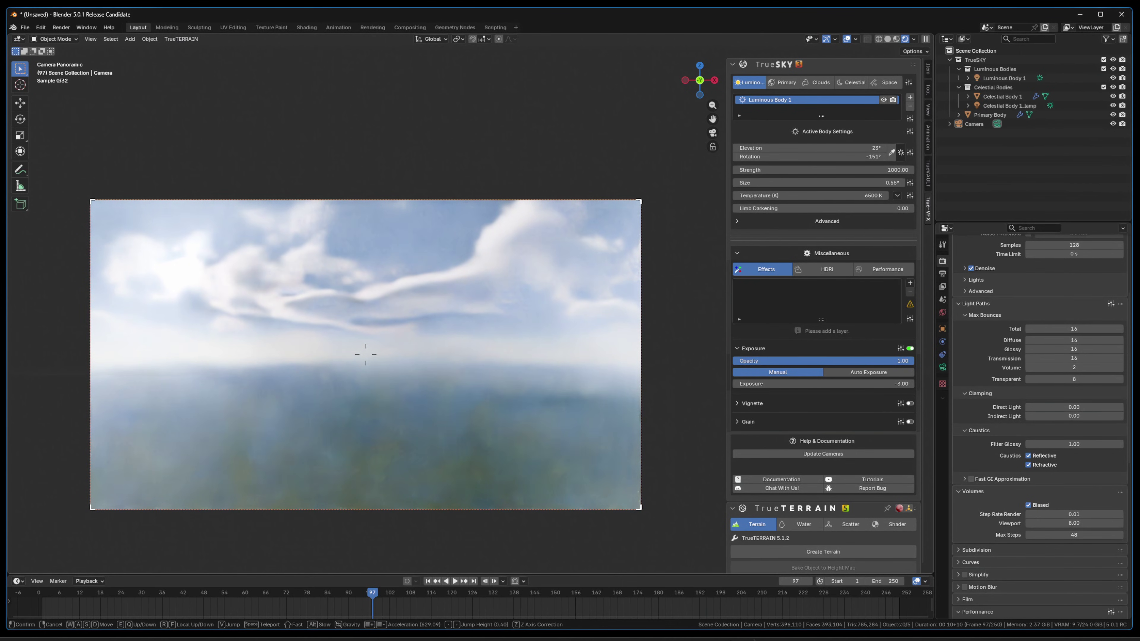
pyautogui.click(356, 283)
# Step: Set the volume max steps to 64 and the viewport step rate to 1
pyautogui.click(1091, 535)
pyautogui.write('64')
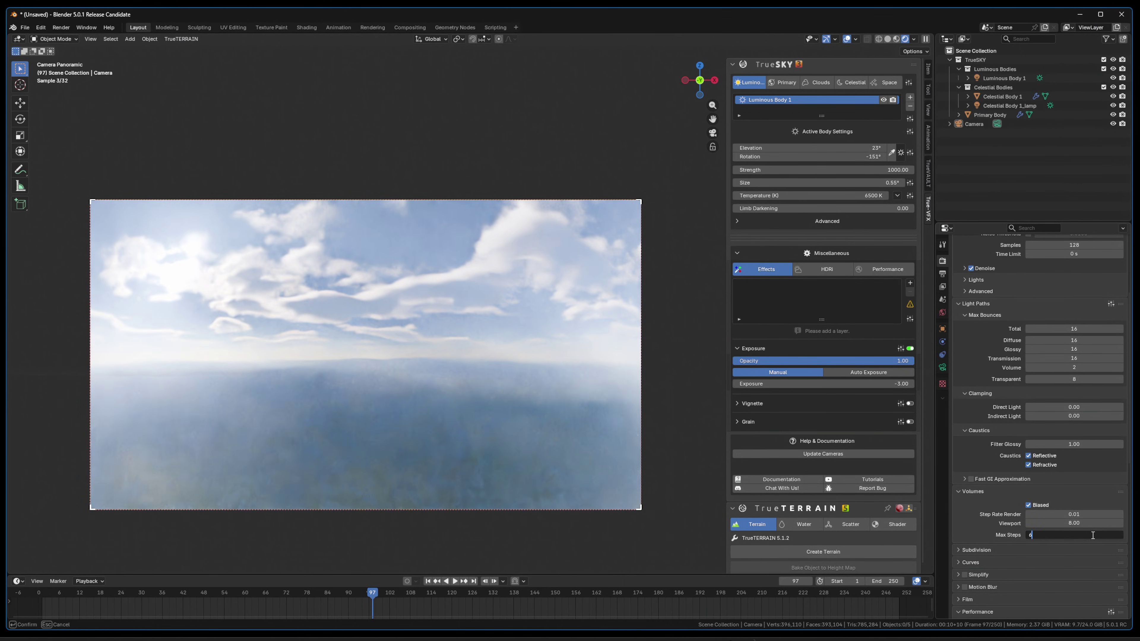
pyautogui.press('Return')
pyautogui.click(1076, 523)
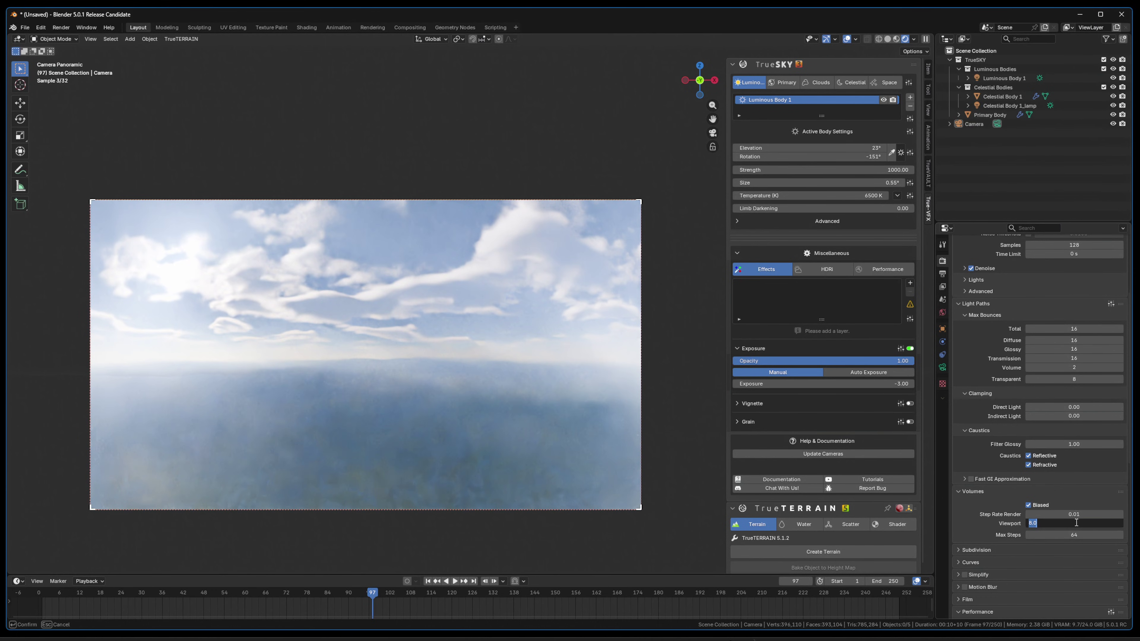
pyautogui.write('1')
pyautogui.press('Return')
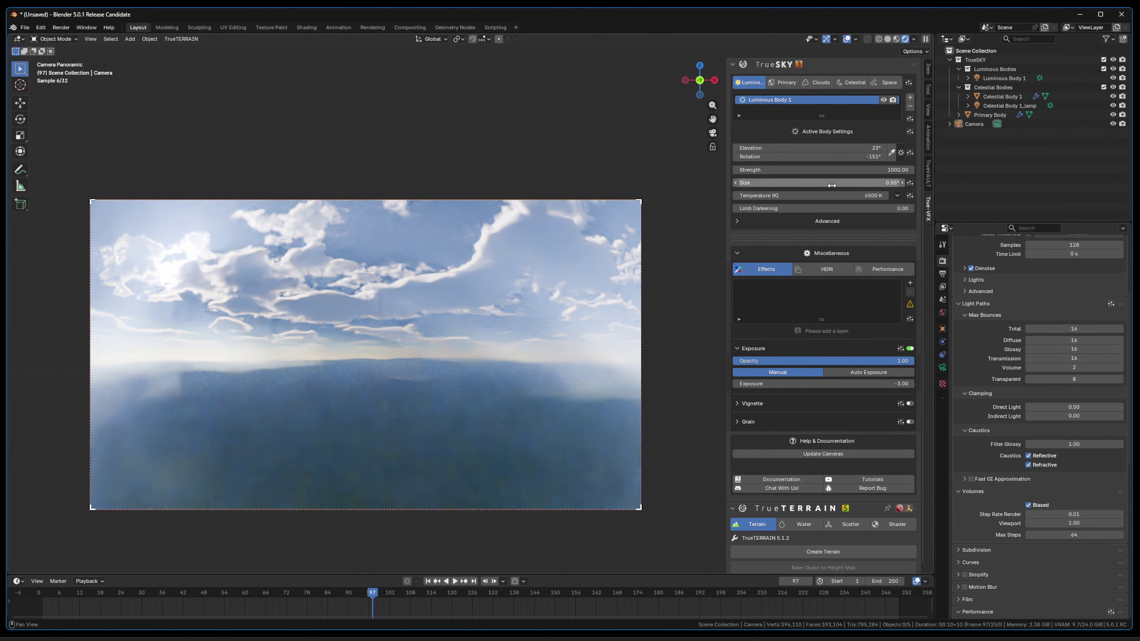
# Step: Set the rotation of Luminous Body 1 to -140°
pyautogui.moveTo(808, 156); pyautogui.dragTo(845, 156)
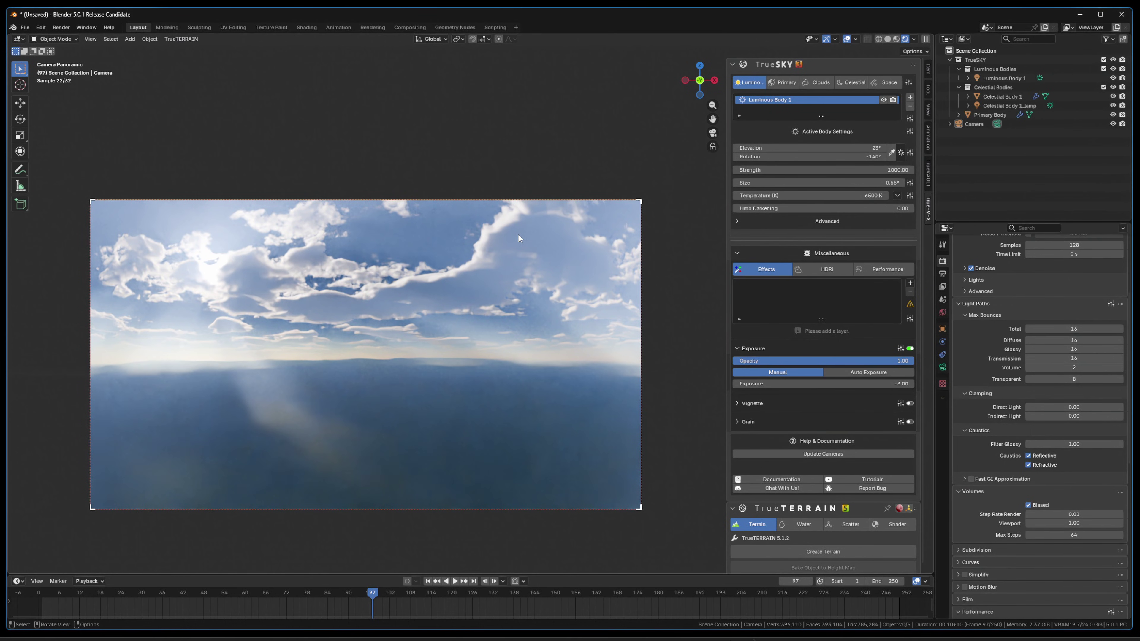
# Step: Try a volume density of 0.1 on the cumulus cloud layer and settle on 0.2
pyautogui.click(813, 82)
pyautogui.click(859, 170)
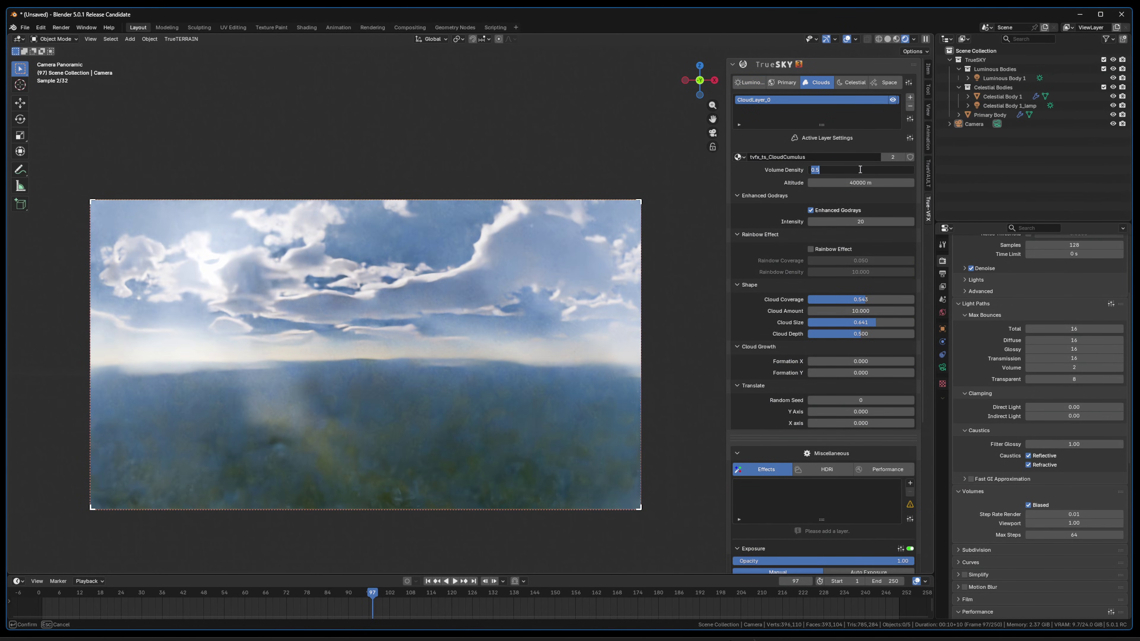
pyautogui.write('0.1')
pyautogui.press('Return')
pyautogui.click(860, 169)
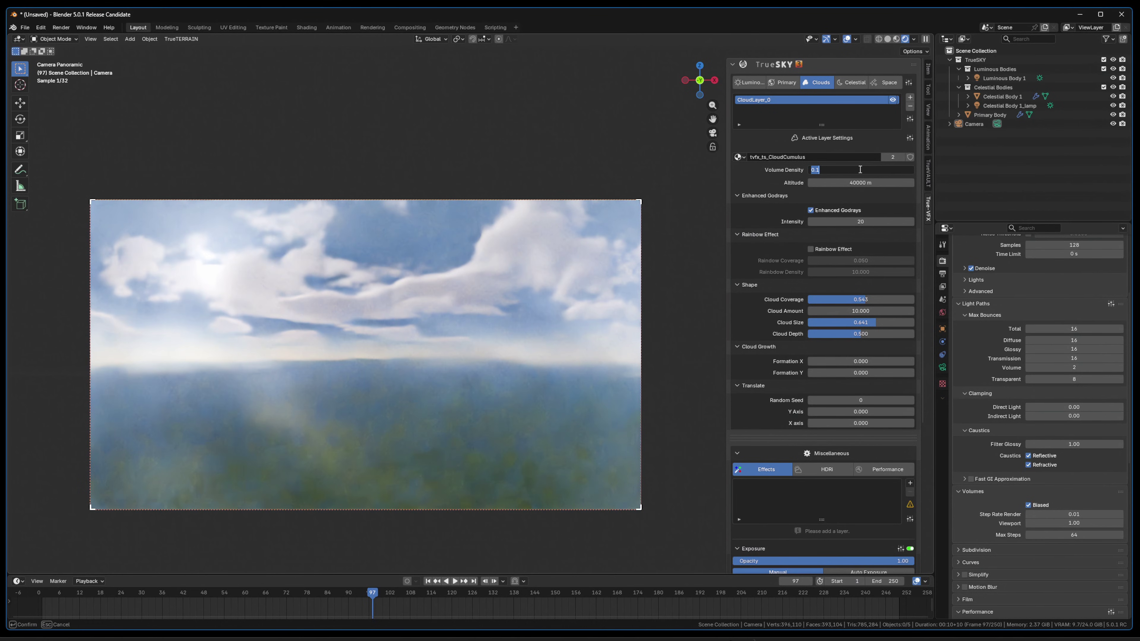
pyautogui.write('.2')
pyautogui.press('Return')
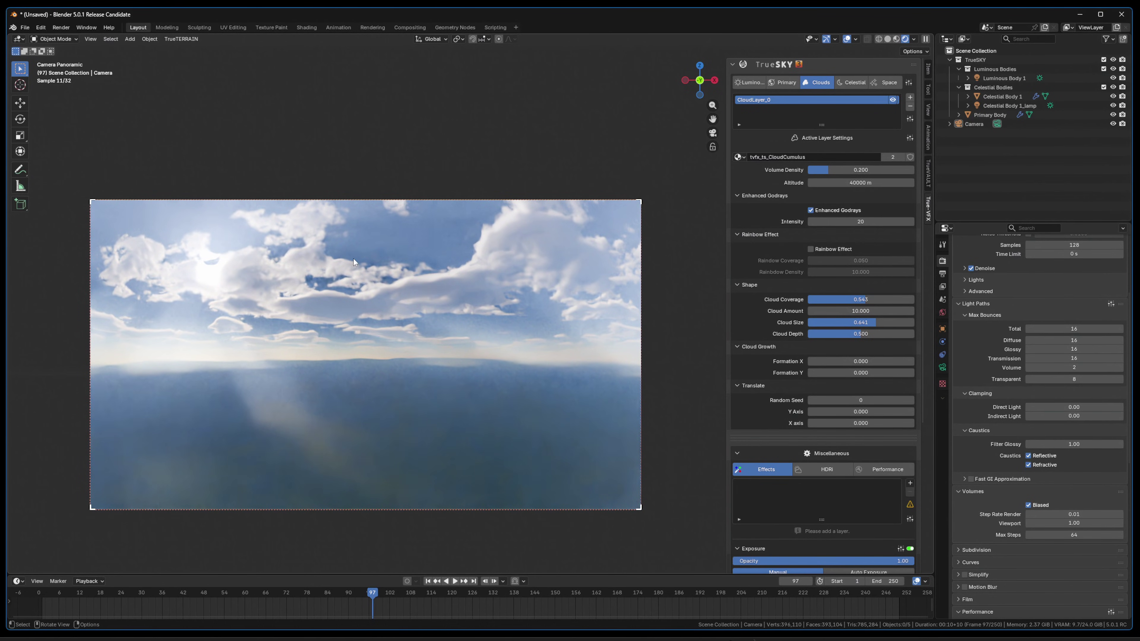
# Step: Select the camera and set its Z location to 100 m
pyautogui.click(973, 124)
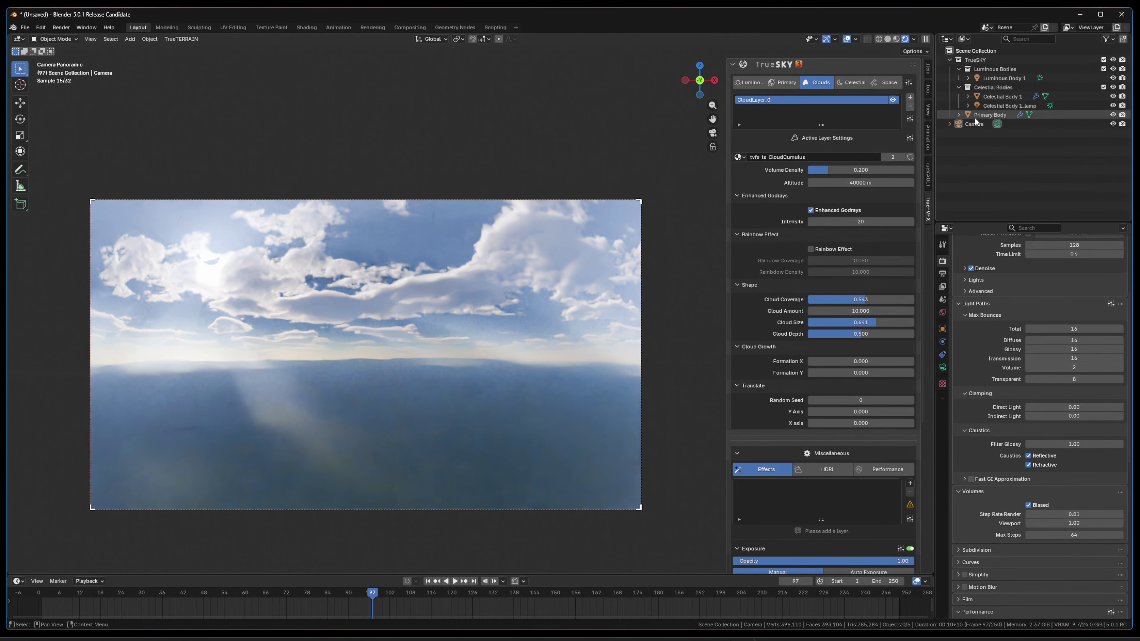
pyautogui.click(927, 68)
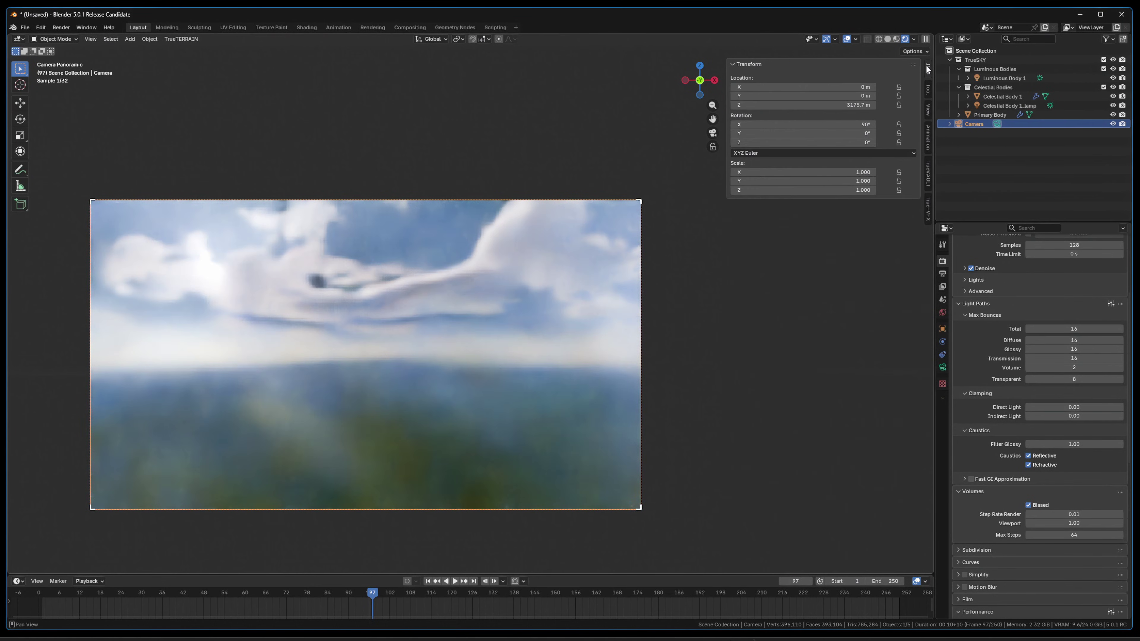
pyautogui.click(826, 105)
pyautogui.write('100')
pyautogui.press('Return')
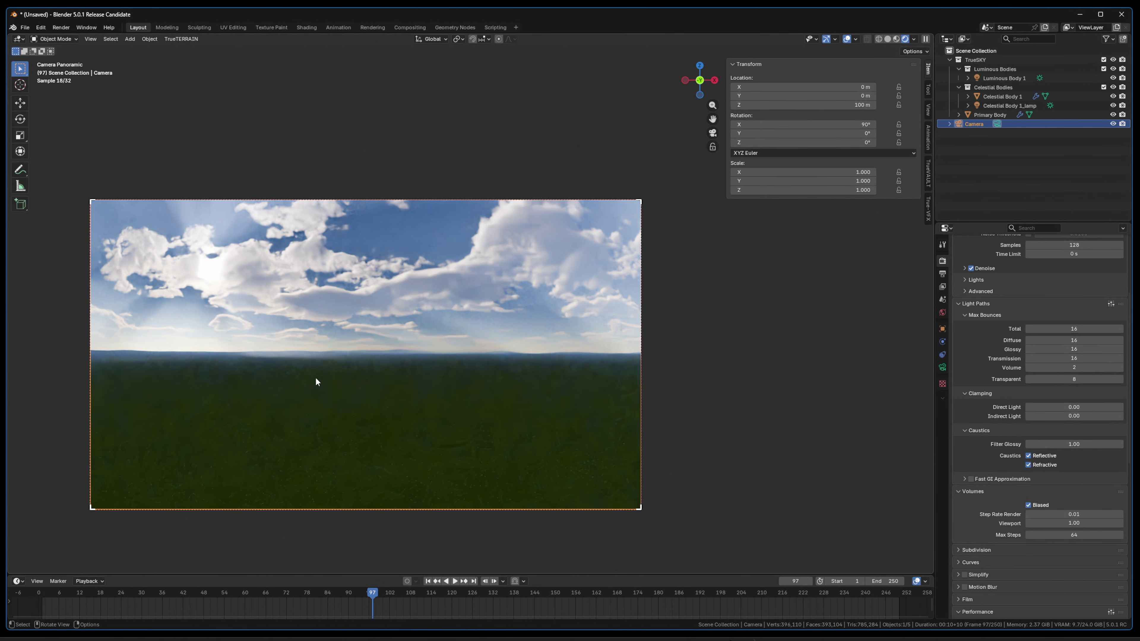
# Step: Raise the camera to a Z location of 3000 m
pyautogui.click(842, 104)
pyautogui.write('3000')
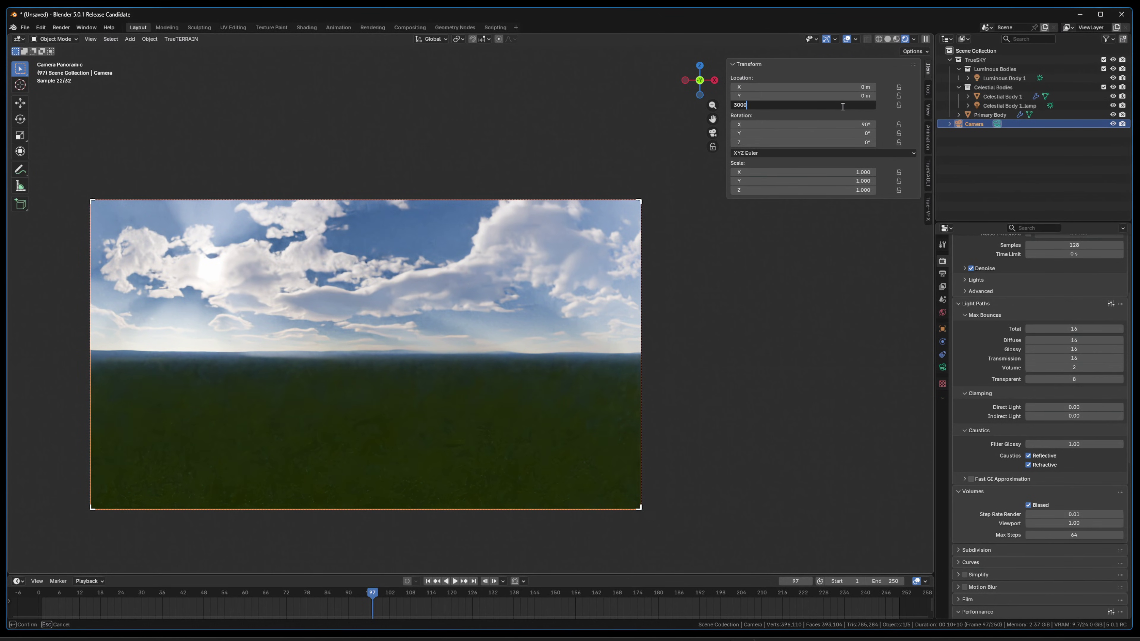
pyautogui.press('Return')
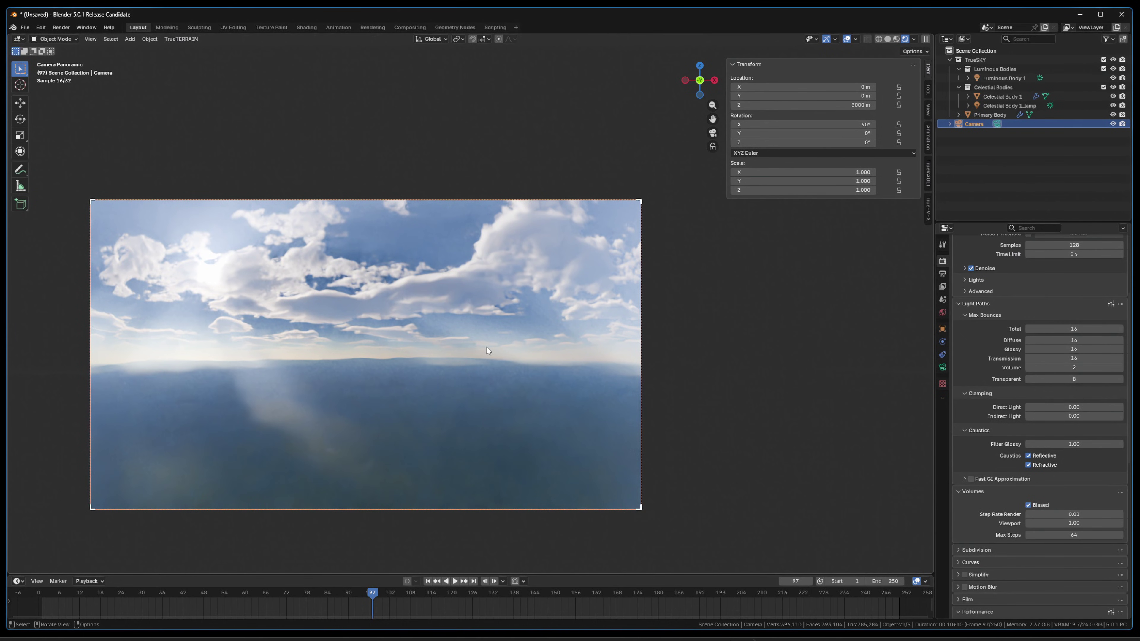
pyautogui.keyDown('shift'); pyautogui.moveTo(391, 330); pyautogui.dragTo(439, 325, button='middle'); pyautogui.keyUp('shift')
# Step: Try a higher sky anisotropy in the TrueSKY primary body settings and cancel the change
pyautogui.click(928, 208)
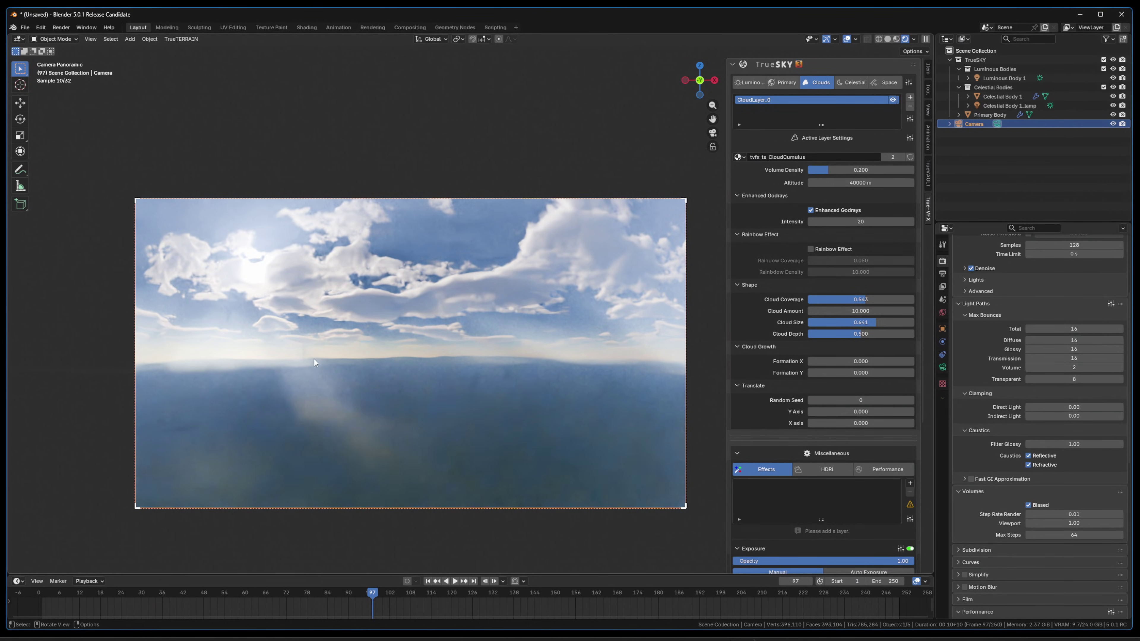
pyautogui.click(782, 82)
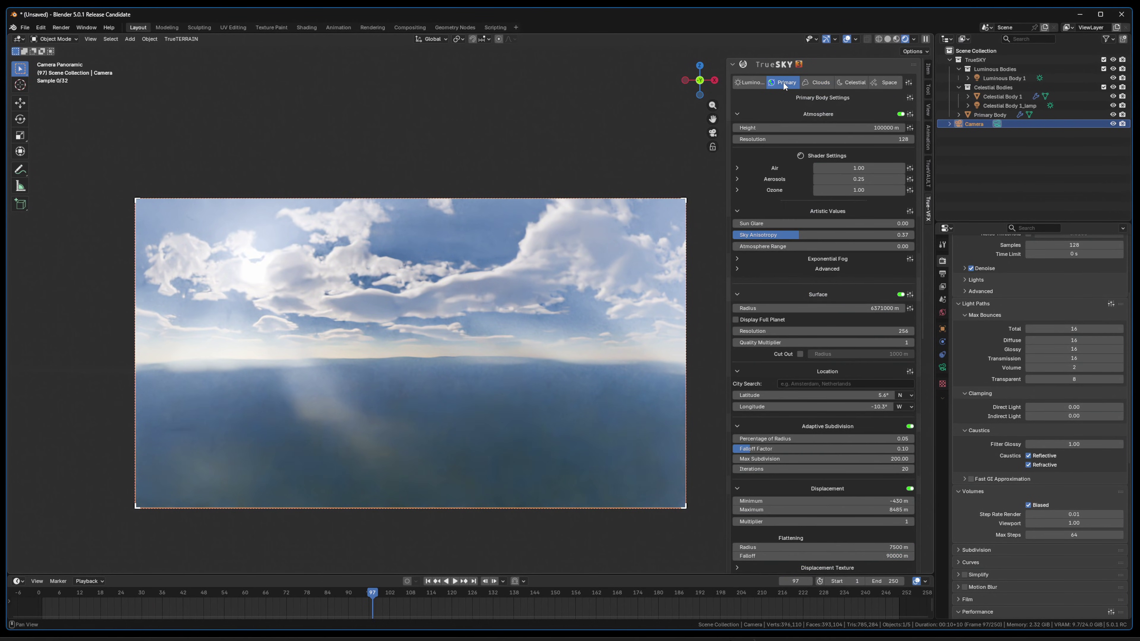
pyautogui.moveTo(800, 234); pyautogui.dragTo(905, 234)
pyautogui.press('Escape')
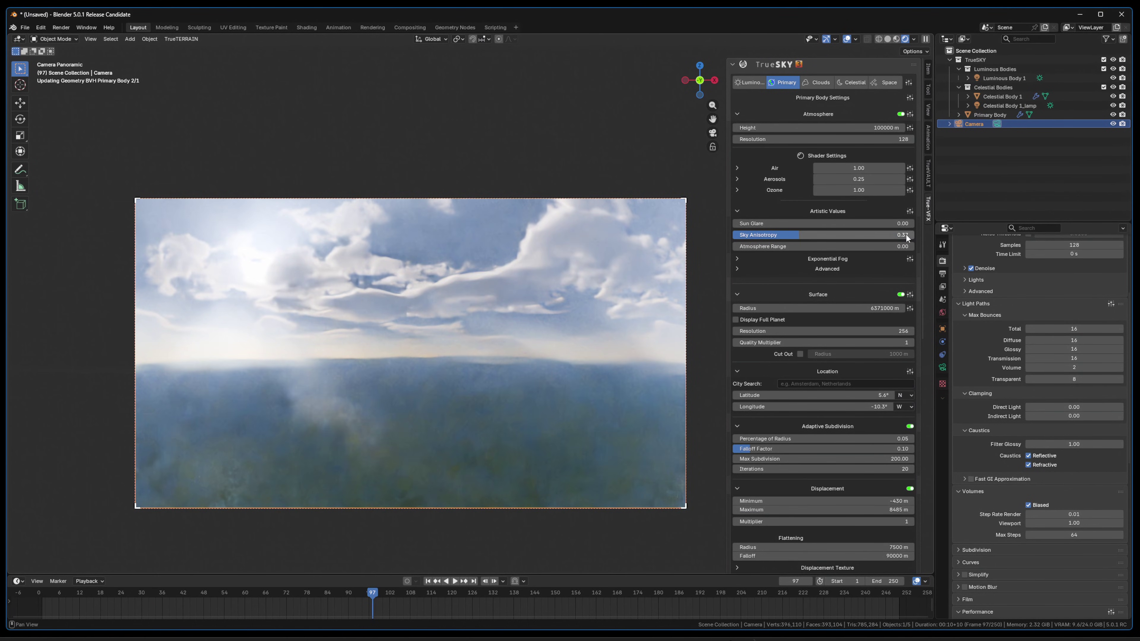
# Step: Try an aerosols value of 0 for the primary body's atmosphere and restore it to 0.25
pyautogui.moveTo(874, 183); pyautogui.dragTo(868, 179)
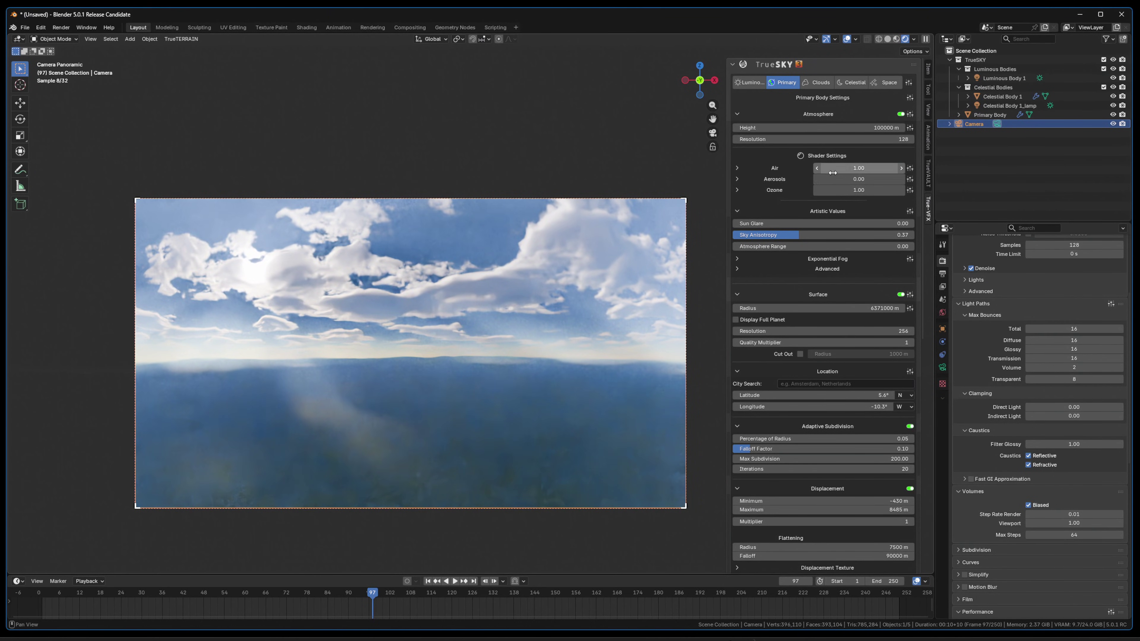
pyautogui.click(844, 180)
pyautogui.write('.25')
pyautogui.press('Return')
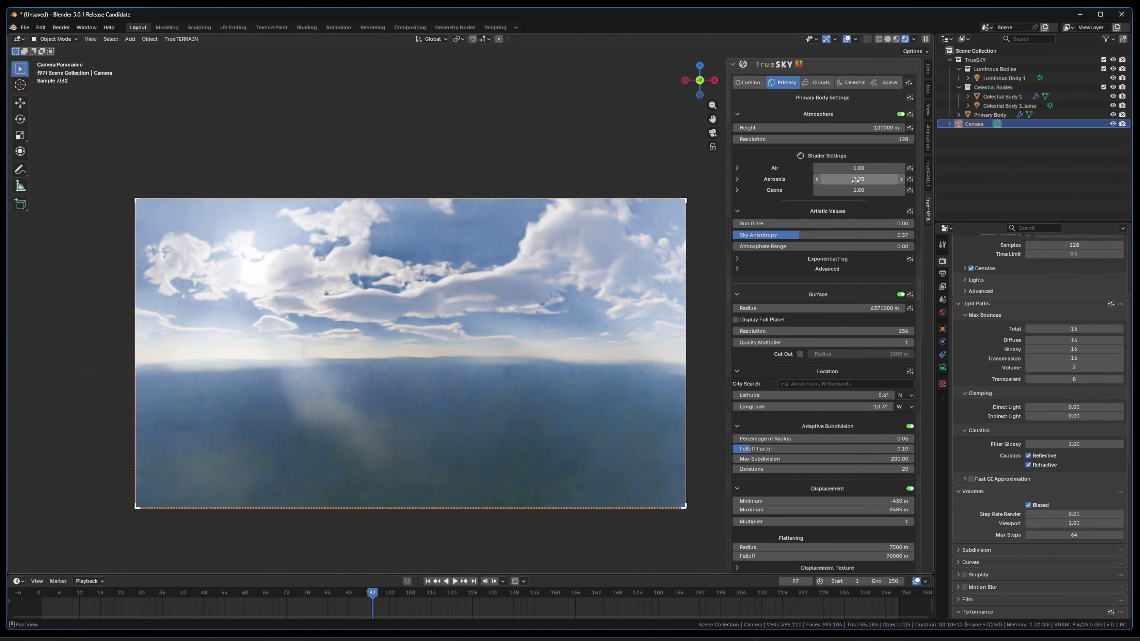
# Step: Set the primary body's sky anisotropy to 0.5
pyautogui.click(815, 236)
pyautogui.press('BackSpace')
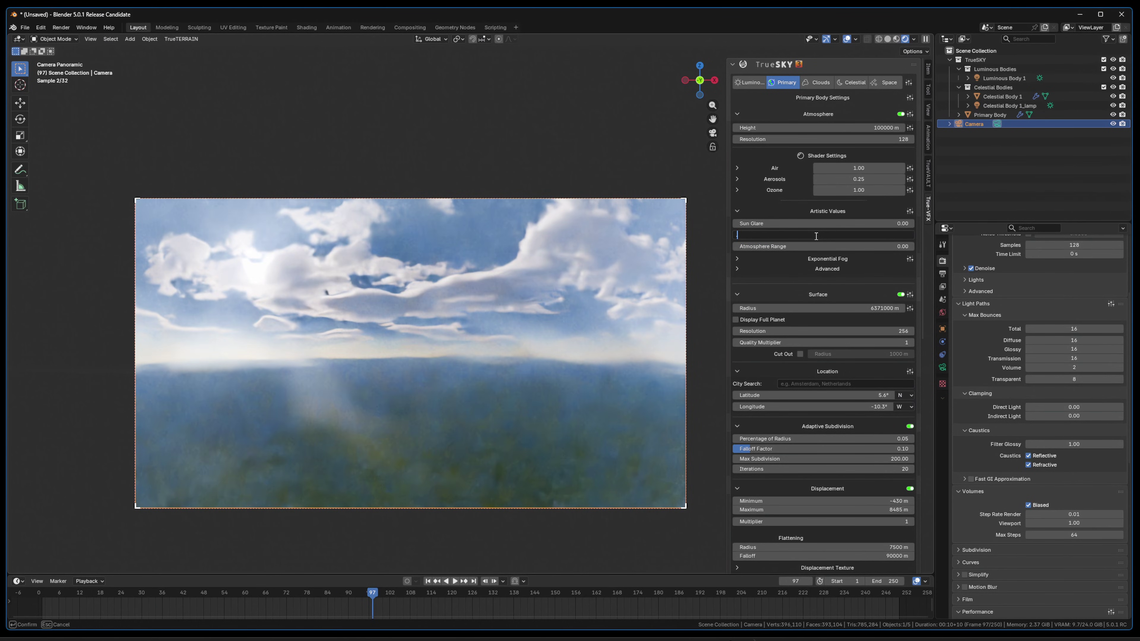
pyautogui.write('0.5')
pyautogui.press('Return')
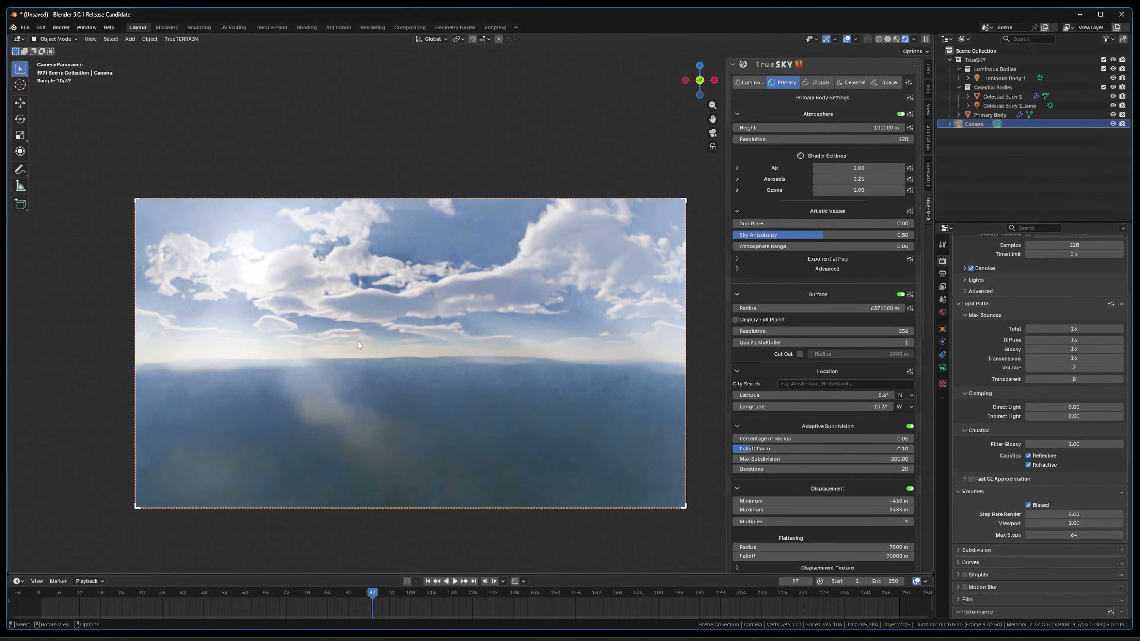
# Step: Enable the direct volume light pass for the view layer
pyautogui.click(944, 286)
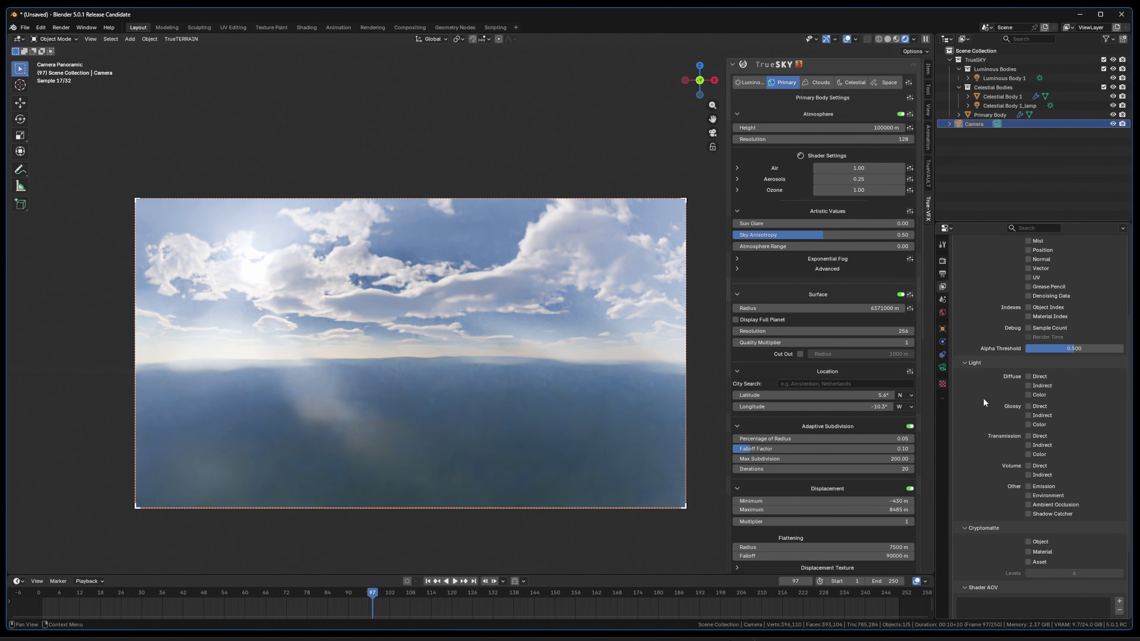
pyautogui.click(1027, 465)
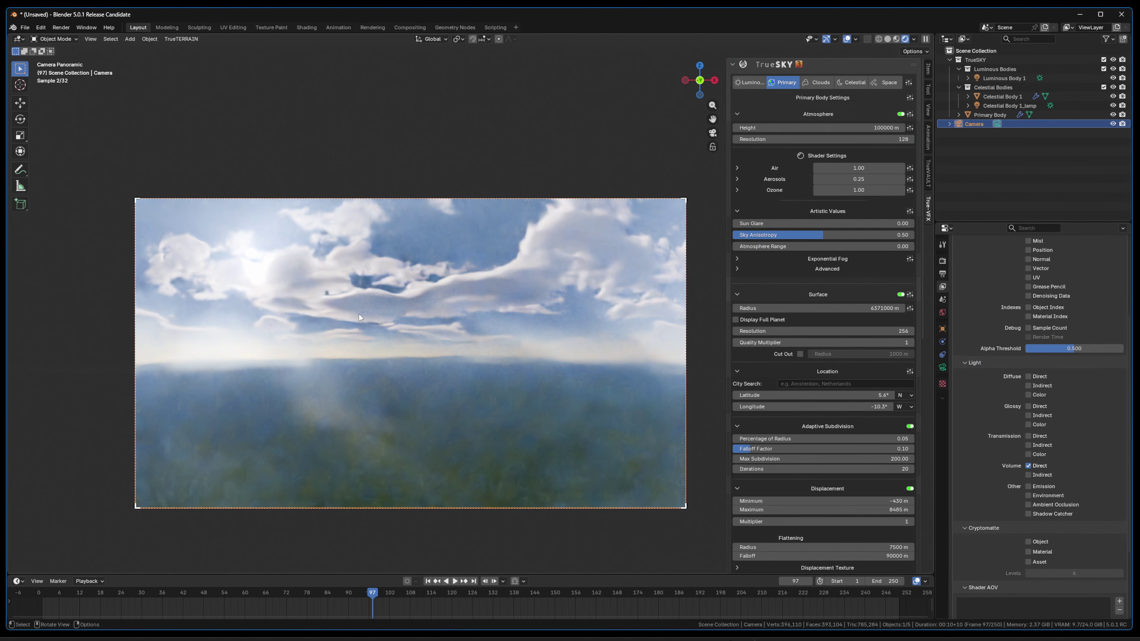